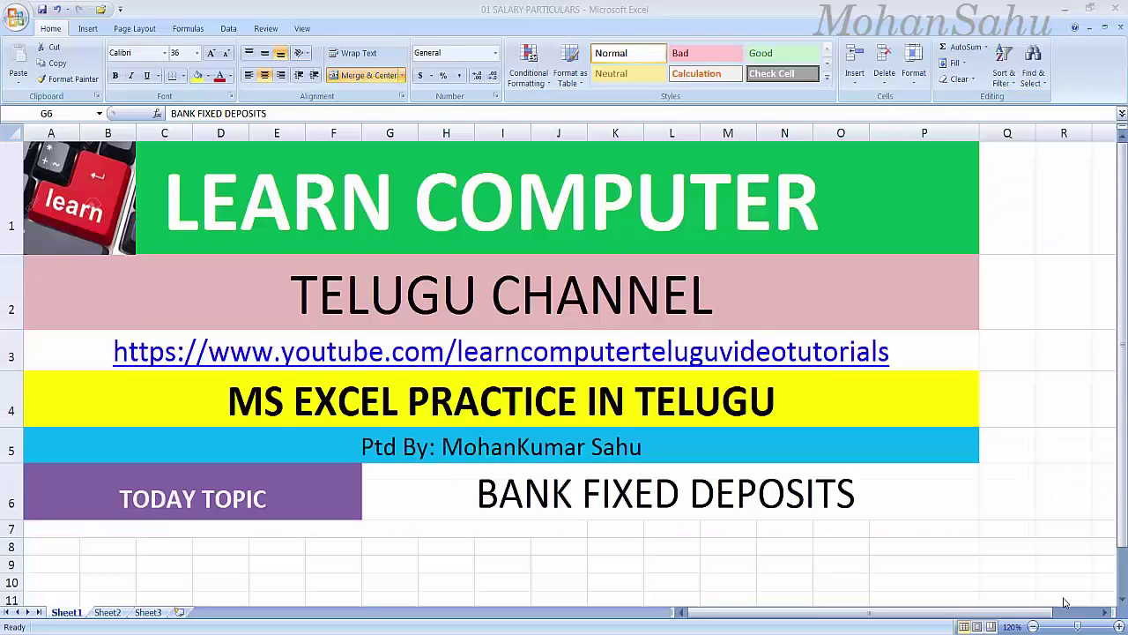
# - Replace the BANK FIXED DEPOSITS title sheet with a new blank workbook, Book1
pyautogui.click(786, 514)
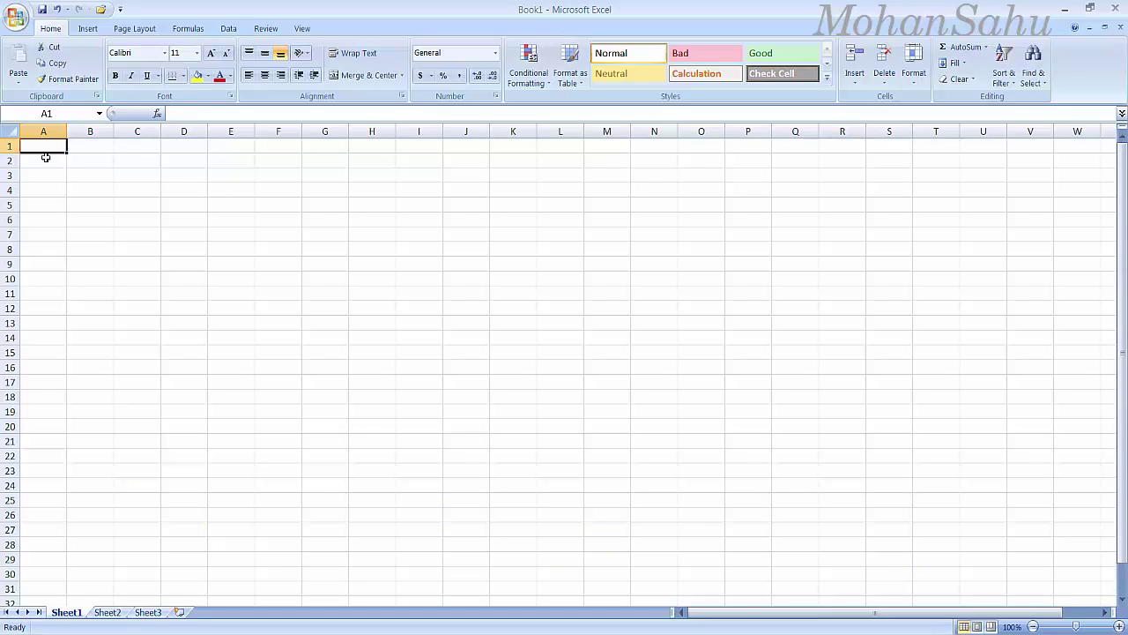
# - Enter the headers S.NO, customer name, BANK NAME, FD AMOUNT and INTEREST RATE across row 1
pyautogui.write('S.NO')
pyautogui.press('Tab')
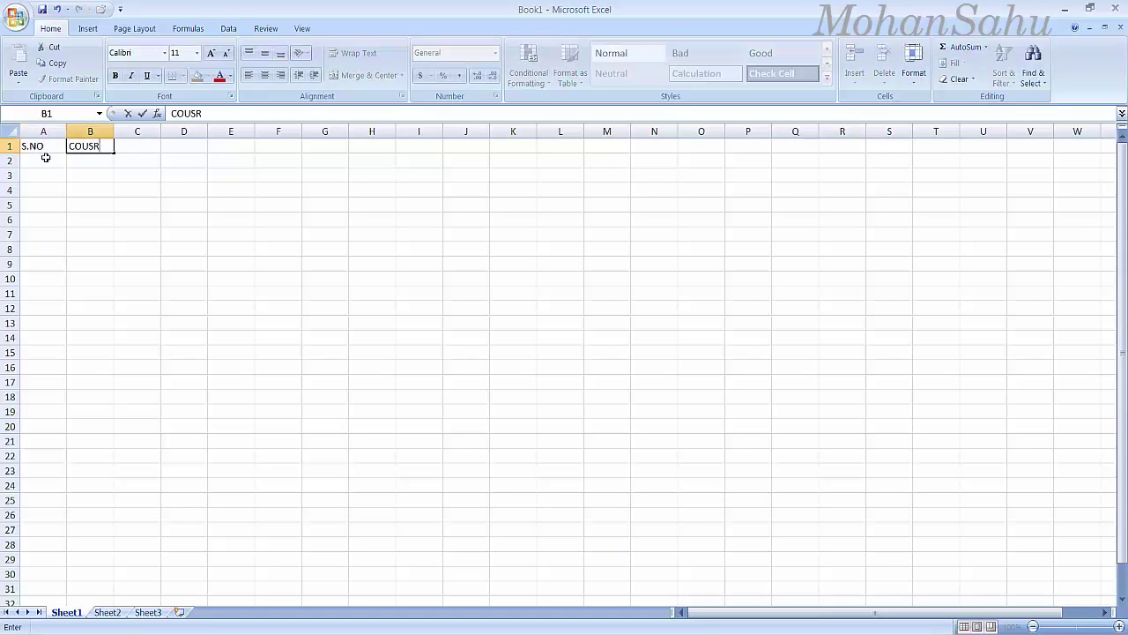
pyautogui.press('Tab')
pyautogui.write('BANK NAME')
pyautogui.press('Tab')
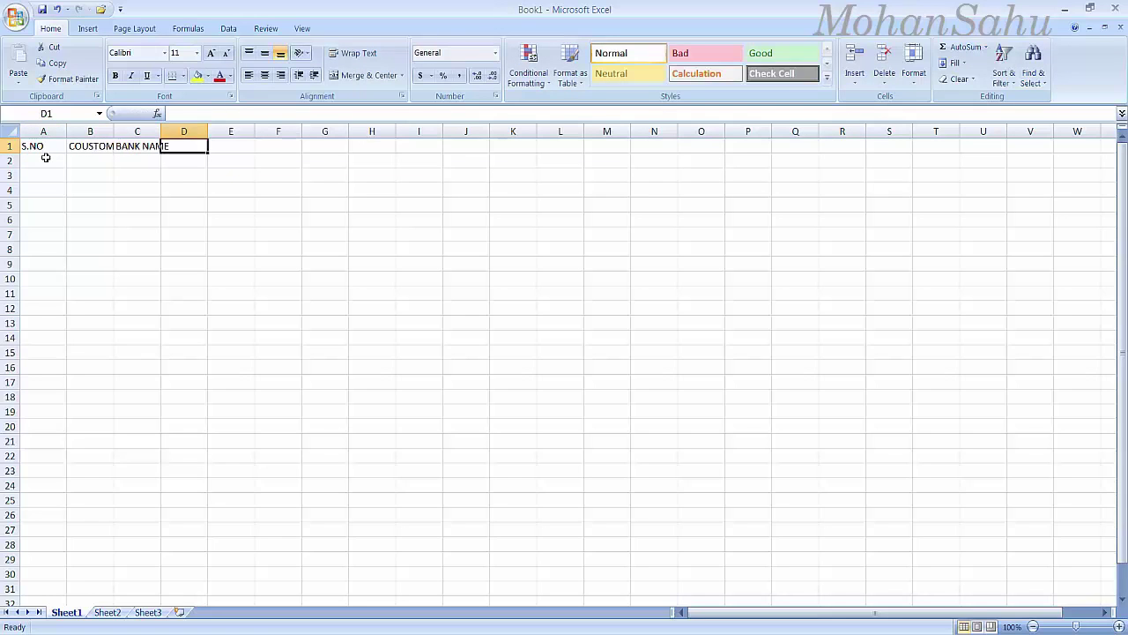
pyautogui.write('FD AMOUNTINT')
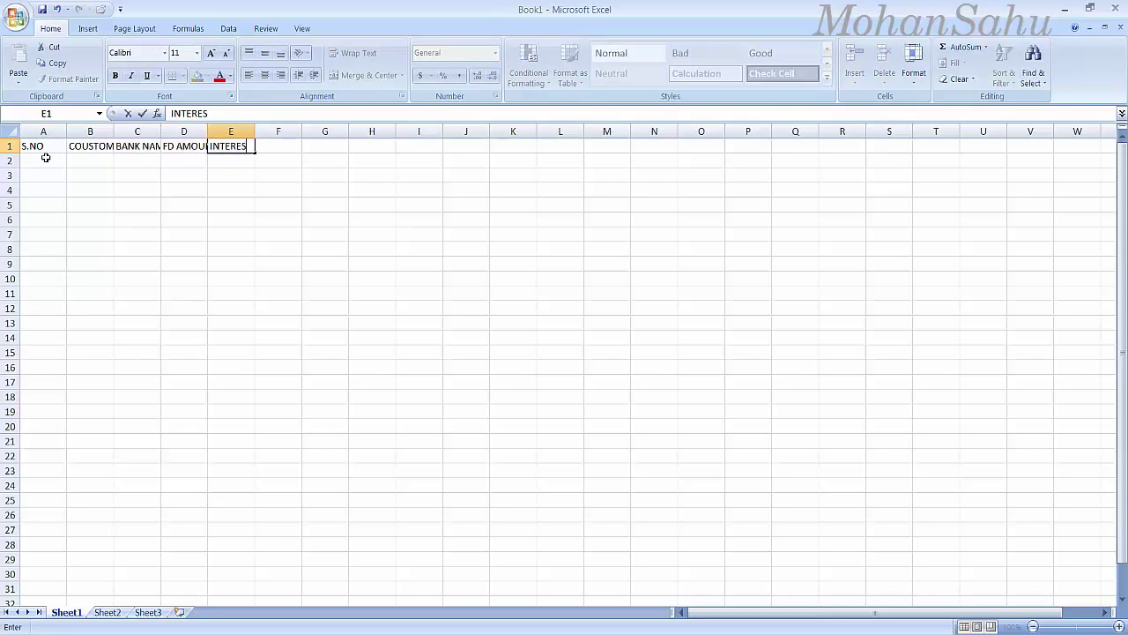
pyautogui.write('T RATE')
pyautogui.press('Tab')
# - Add the TIME DURATION (YEAR) and TOTAL VALUE headers, then return toward A1
pyautogui.write('TI')
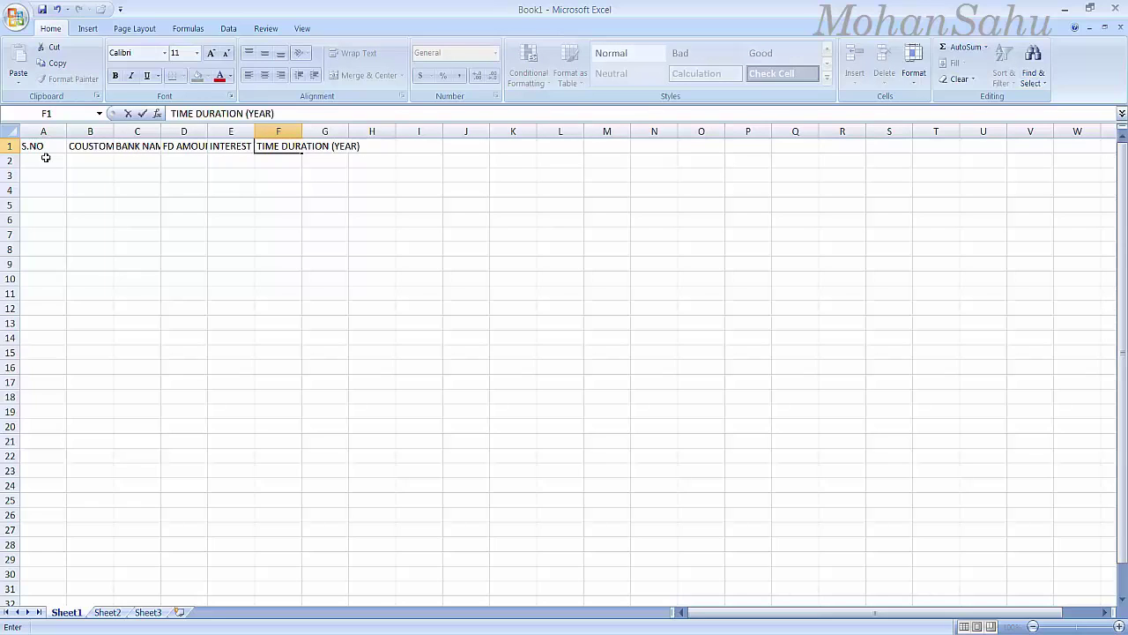
pyautogui.press('Tab')
pyautogui.press('Tab')
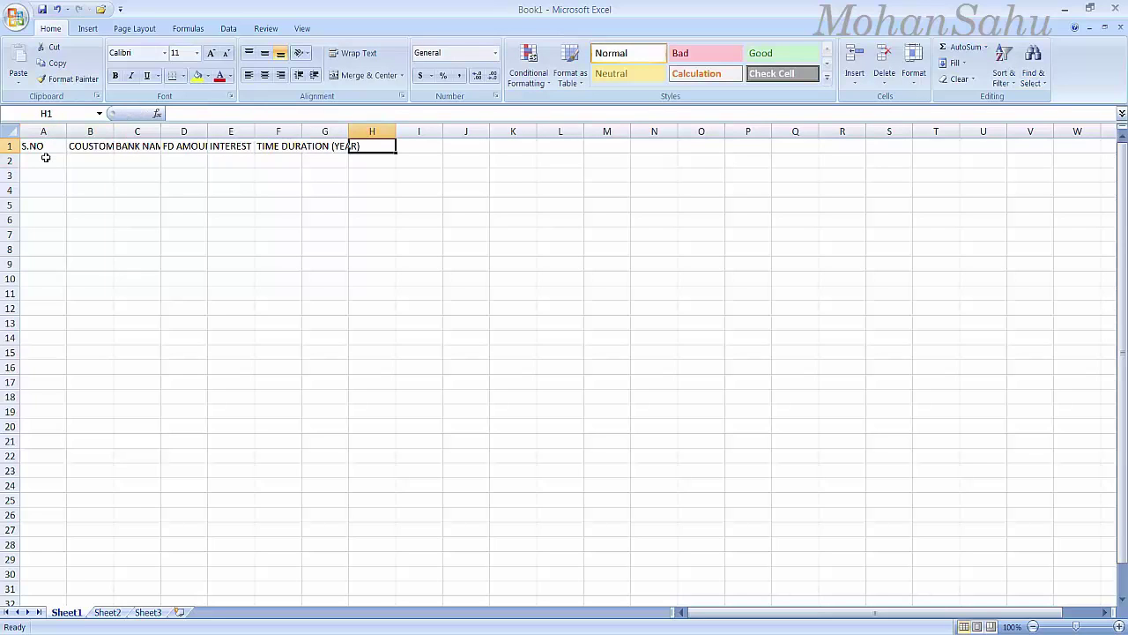
pyautogui.write('FV')
pyautogui.press('BackSpace')
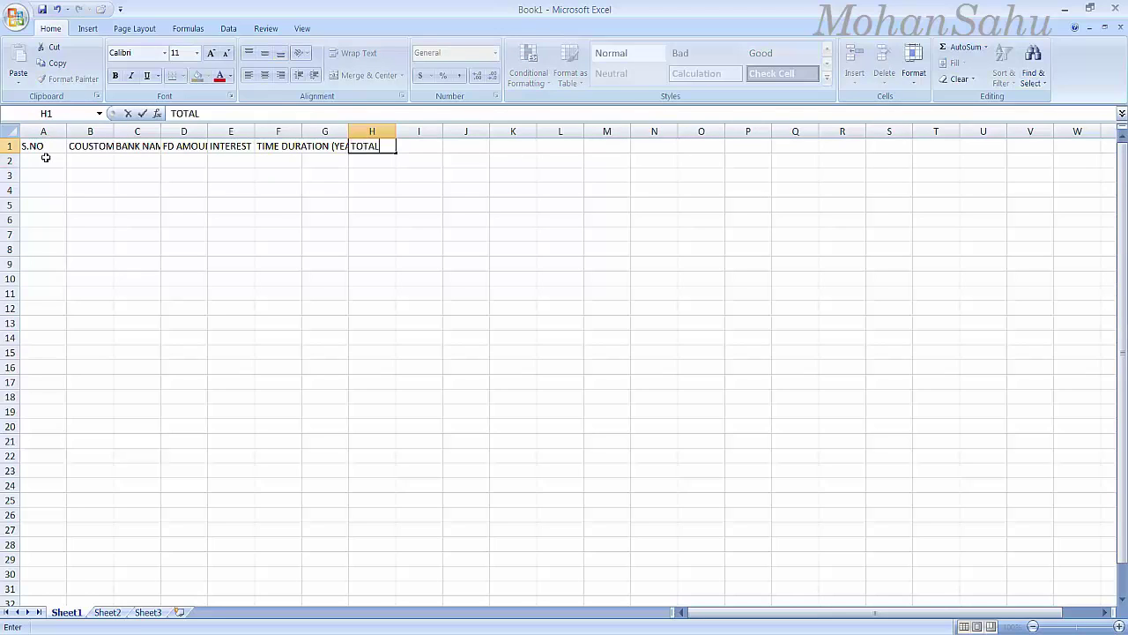
pyautogui.write('E')
pyautogui.press('Left')
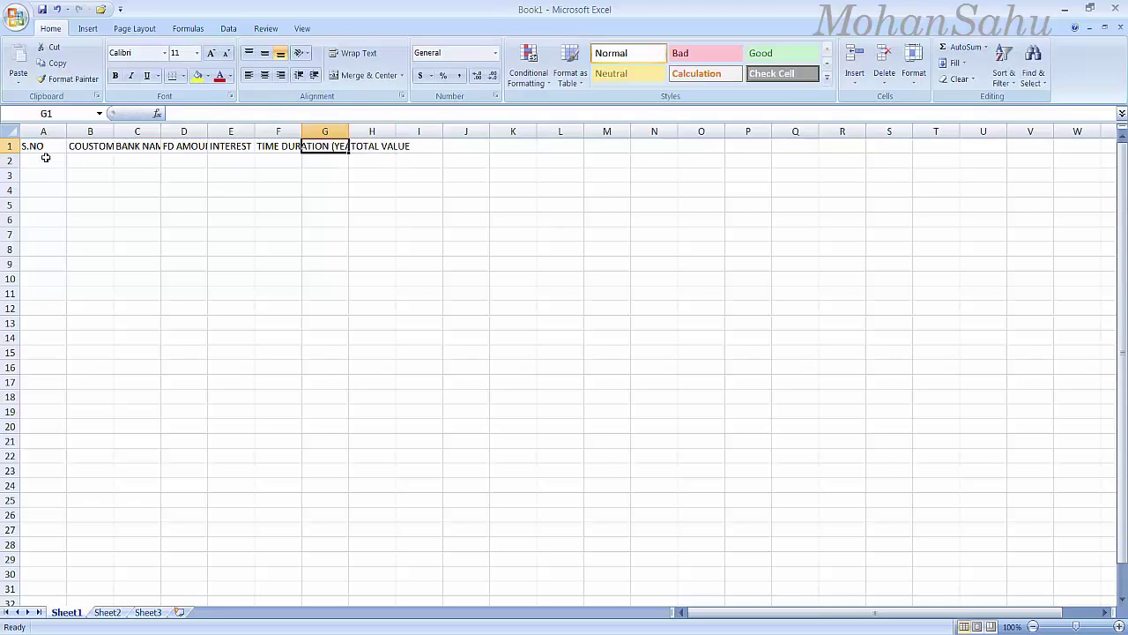
pyautogui.press('Left')
pyautogui.press('Left')
pyautogui.press('Left')
pyautogui.press('Left')
pyautogui.press('Left')
pyautogui.press('Left')
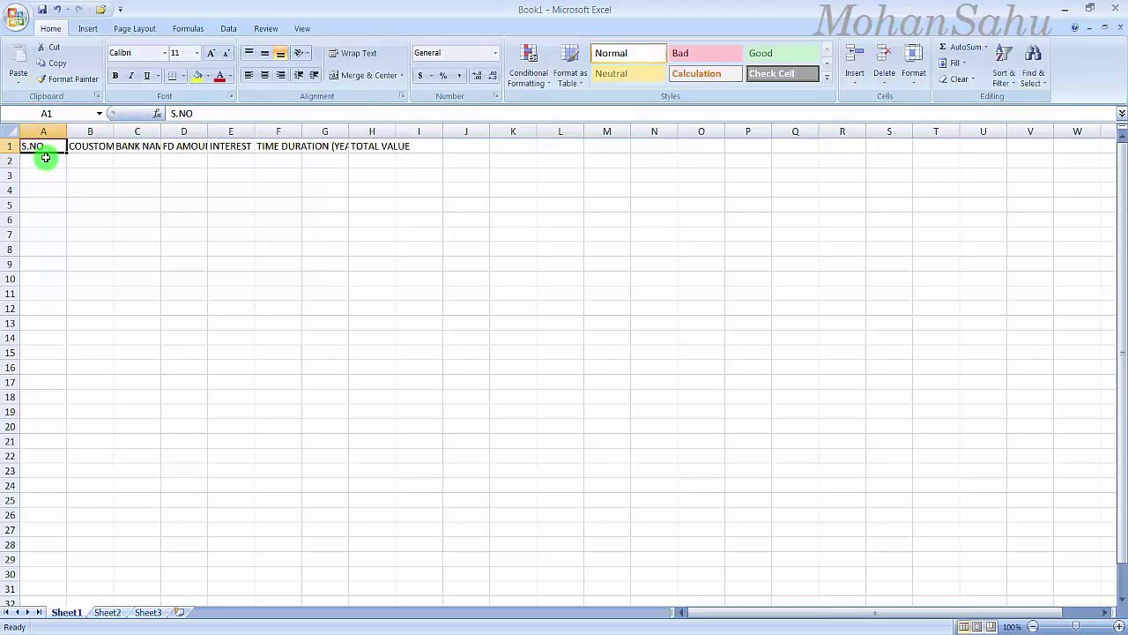
# - Make the A1:H1 headers bold at size 12 and autofit every column to its header
pyautogui.moveTo(38, 146); pyautogui.dragTo(399, 148)
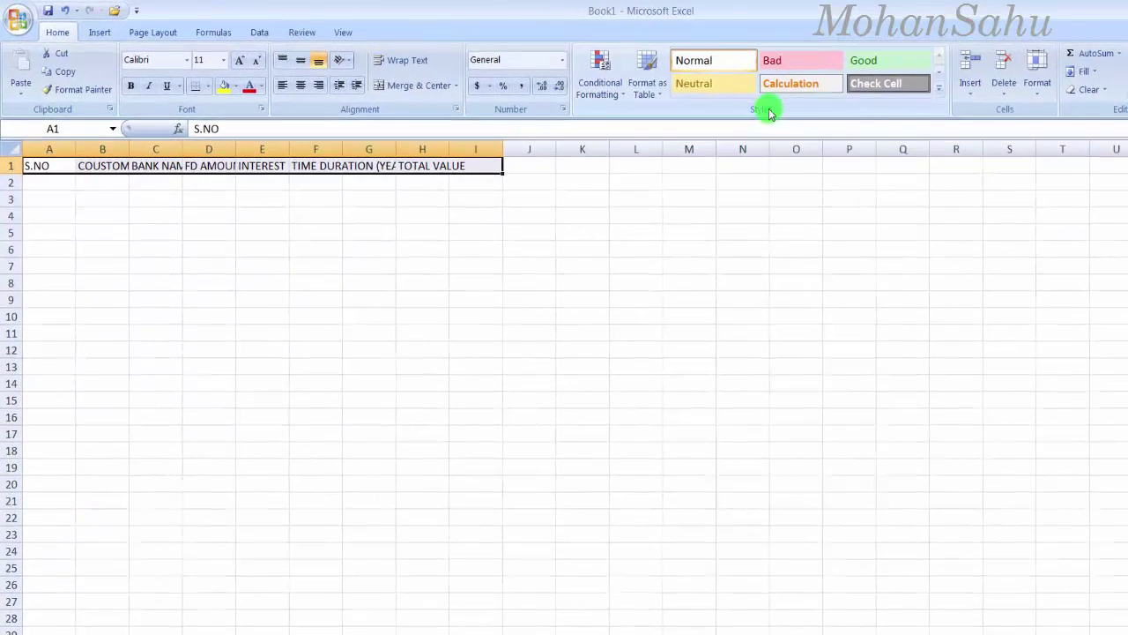
pyautogui.click(1032, 84)
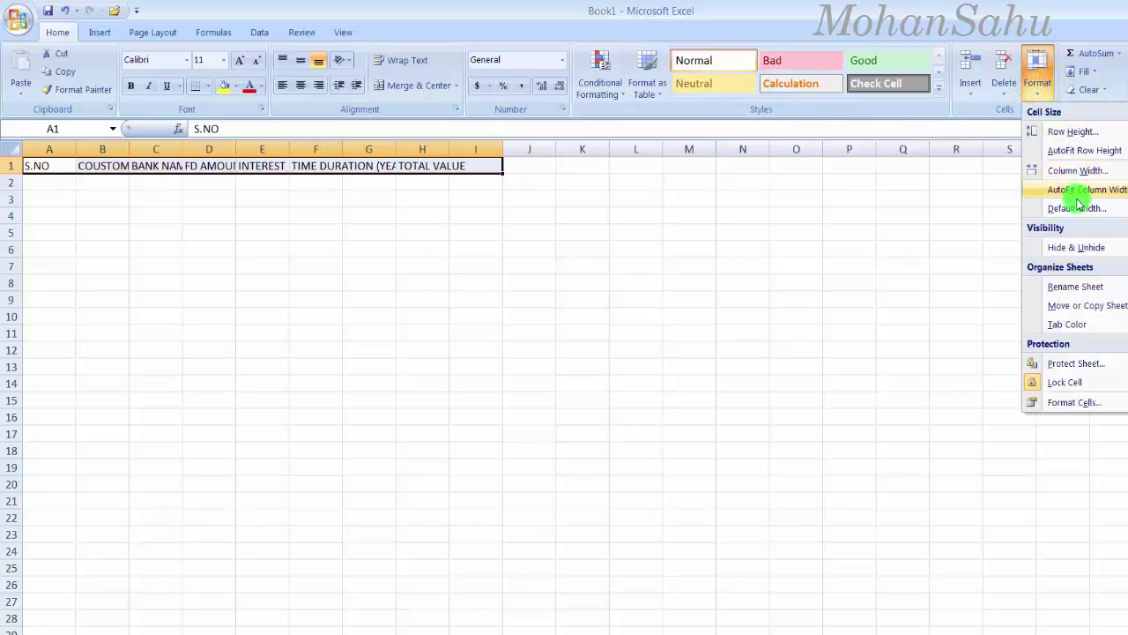
pyautogui.click(1071, 190)
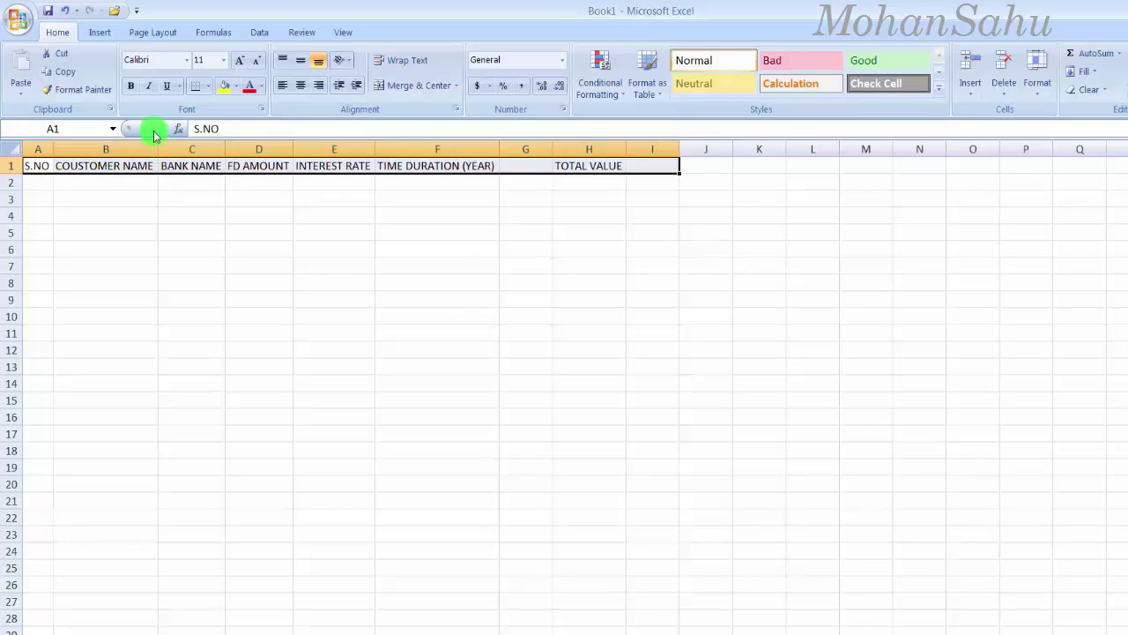
pyautogui.click(132, 87)
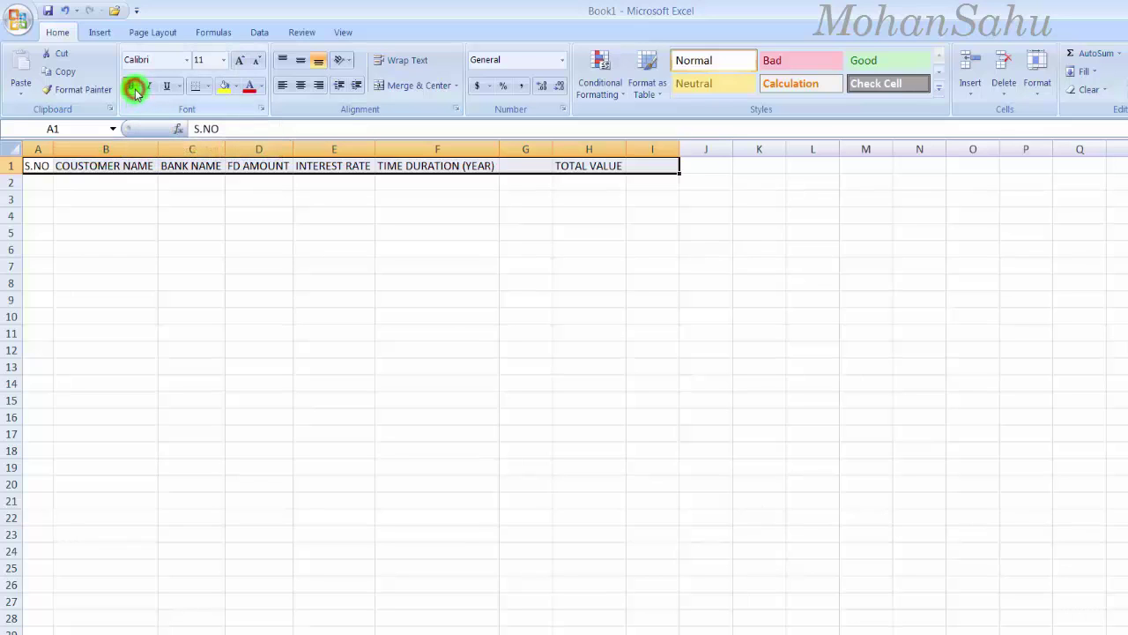
pyautogui.click(223, 60)
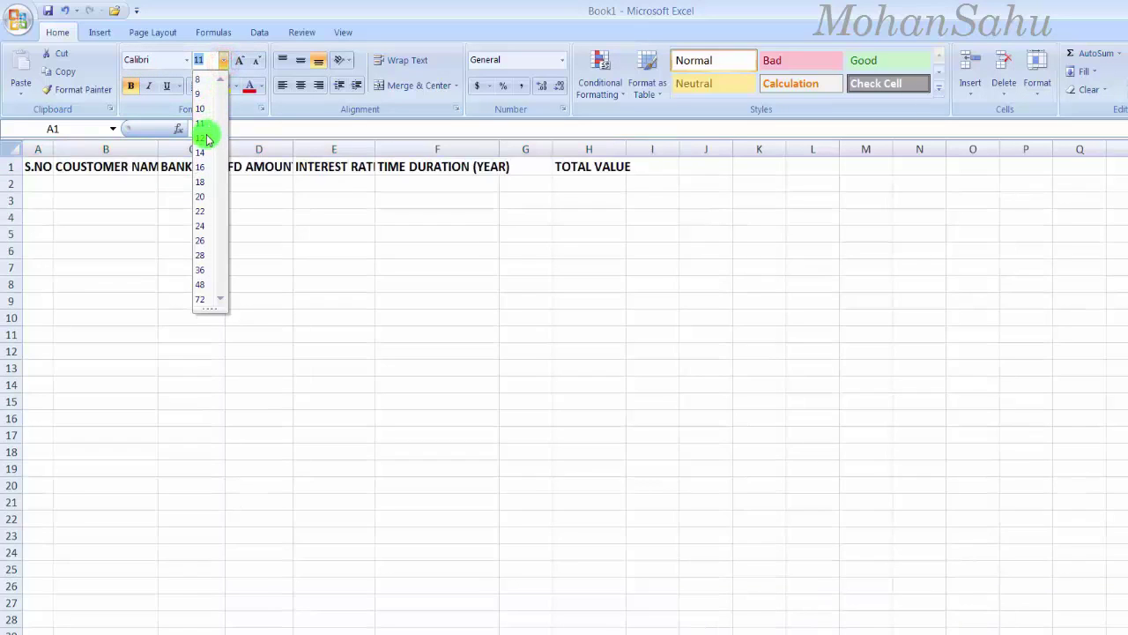
pyautogui.click(206, 137)
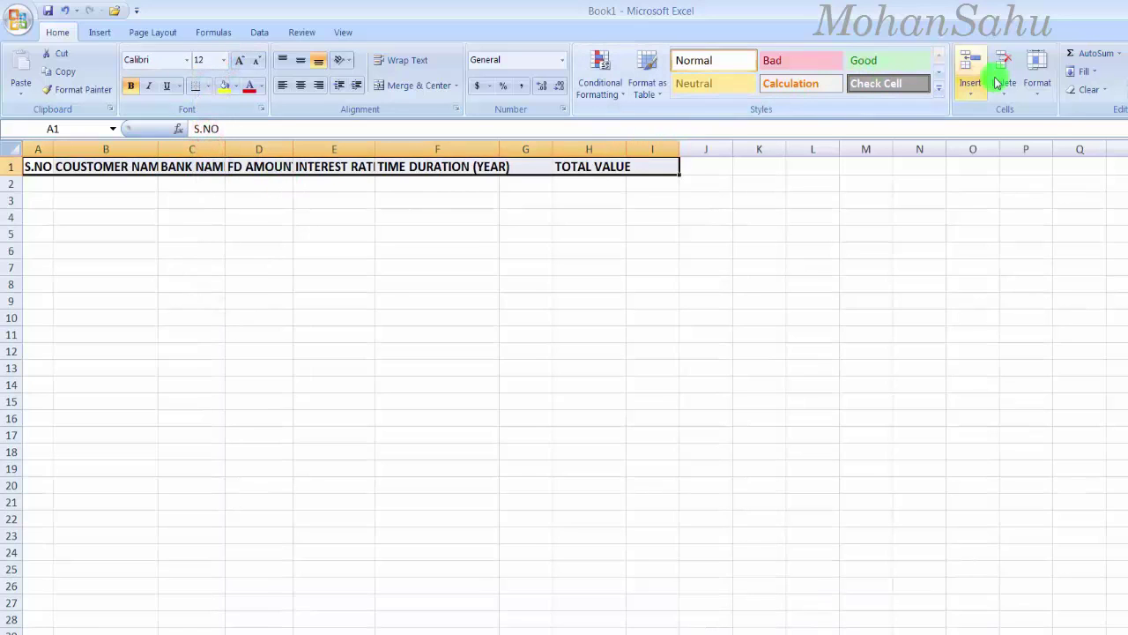
pyautogui.click(1036, 80)
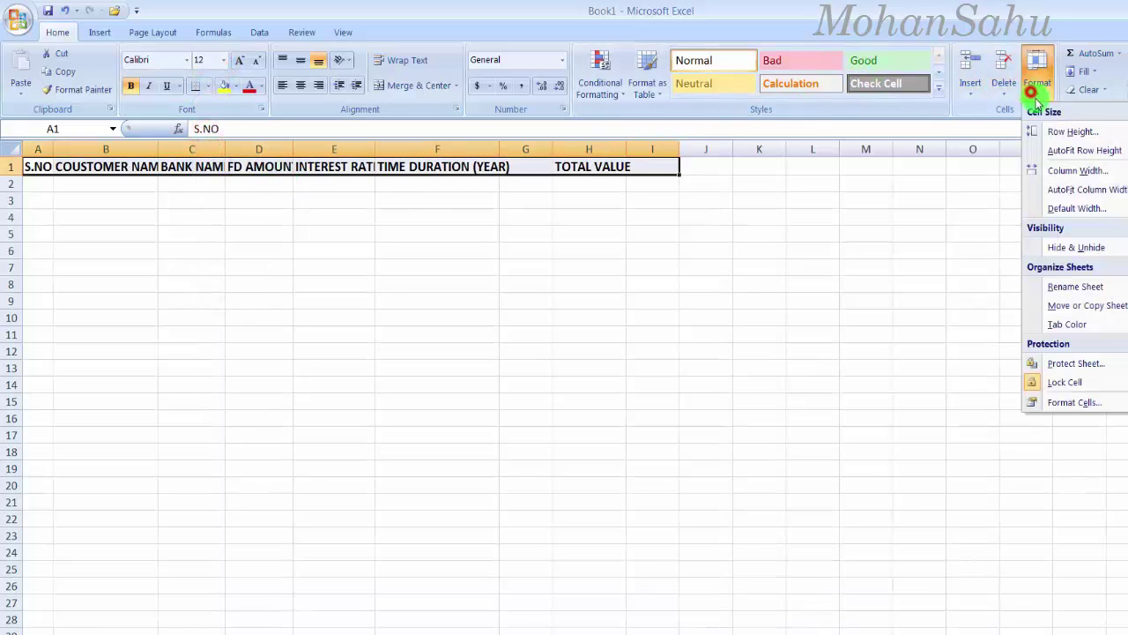
pyautogui.click(1062, 194)
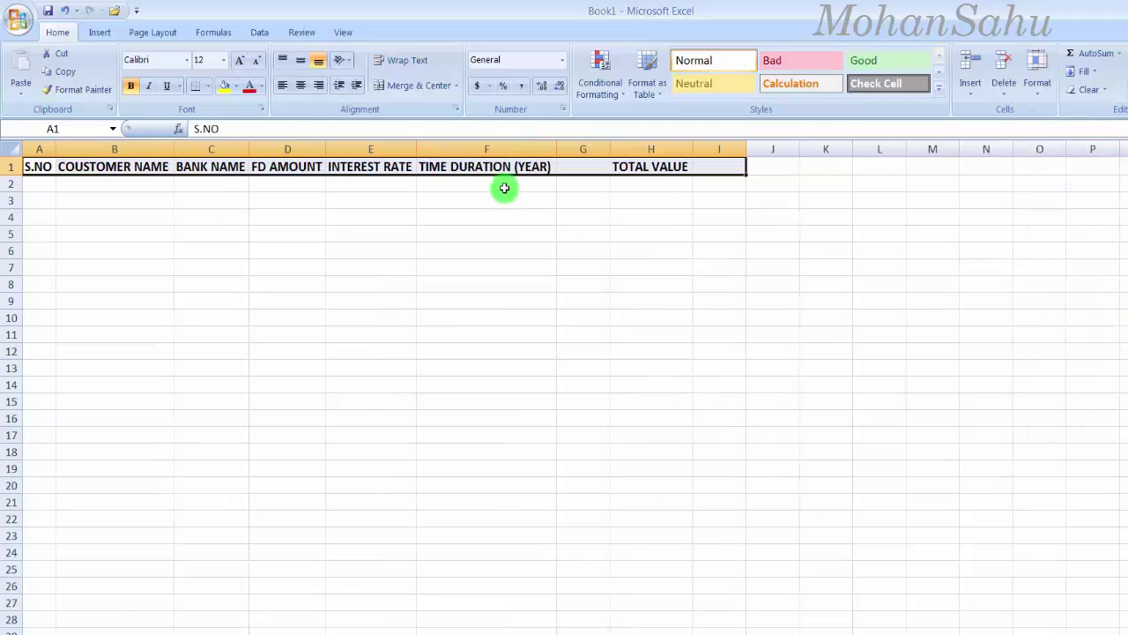
pyautogui.click(46, 182)
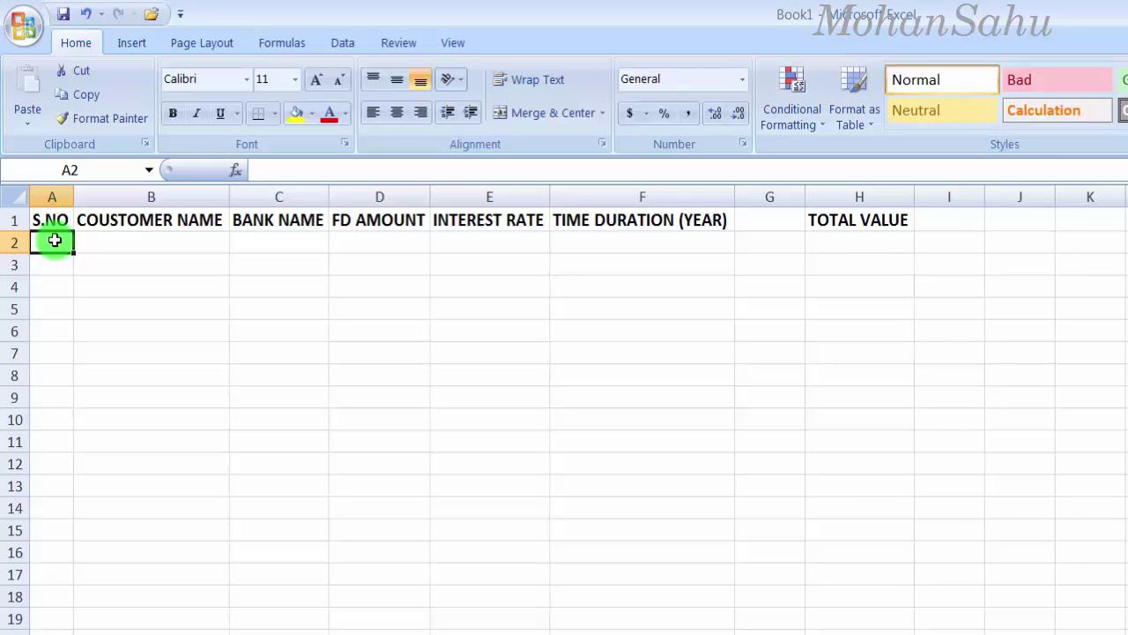
# - Fill serial numbers 1 to 10 down A2:A11
pyautogui.write('1')
pyautogui.press('Return')
pyautogui.click(53, 241)
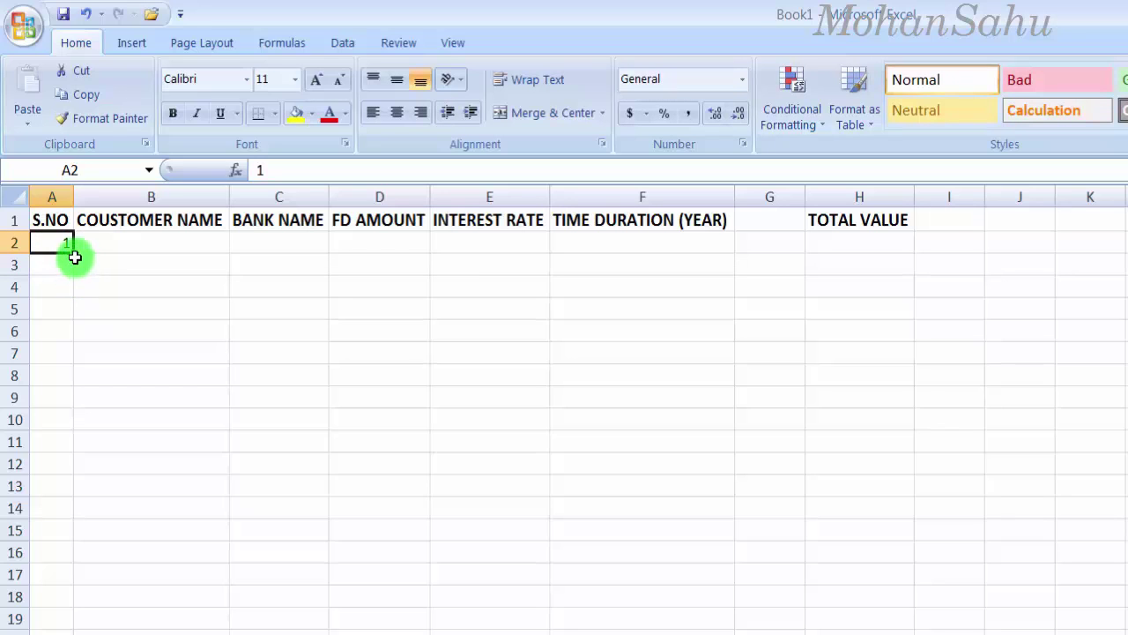
pyautogui.moveTo(75, 253)
pyautogui.mouseDown()
pyautogui.moveTo(74, 515)
pyautogui.moveTo(73, 465)
pyautogui.mouseUp()
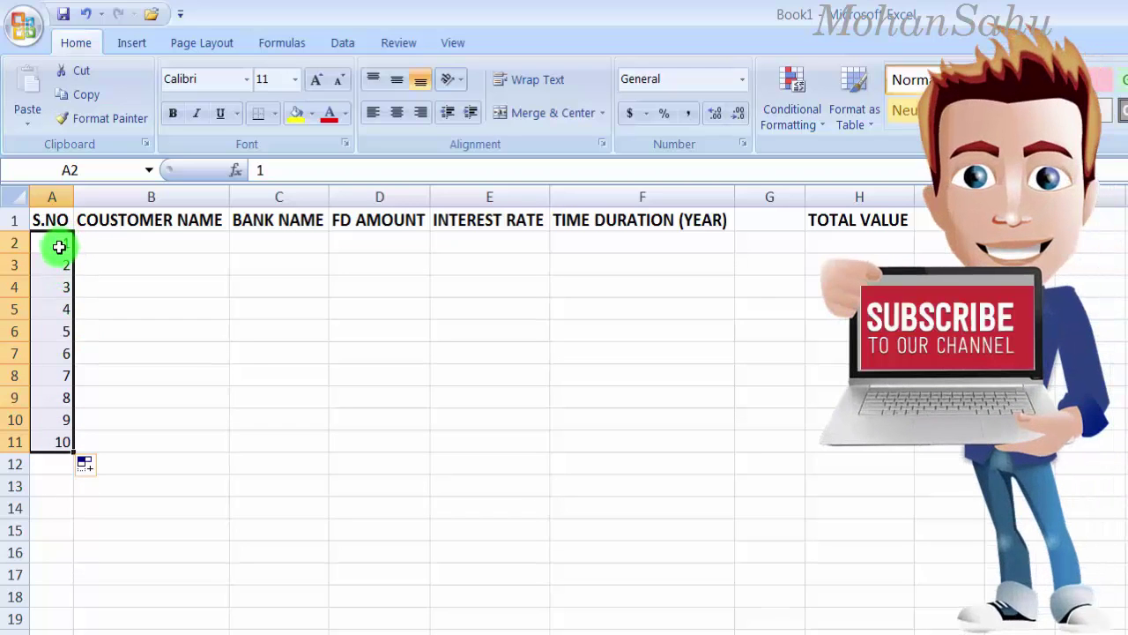
# - Enter the first five customer names in B2:B6
pyautogui.click(113, 244)
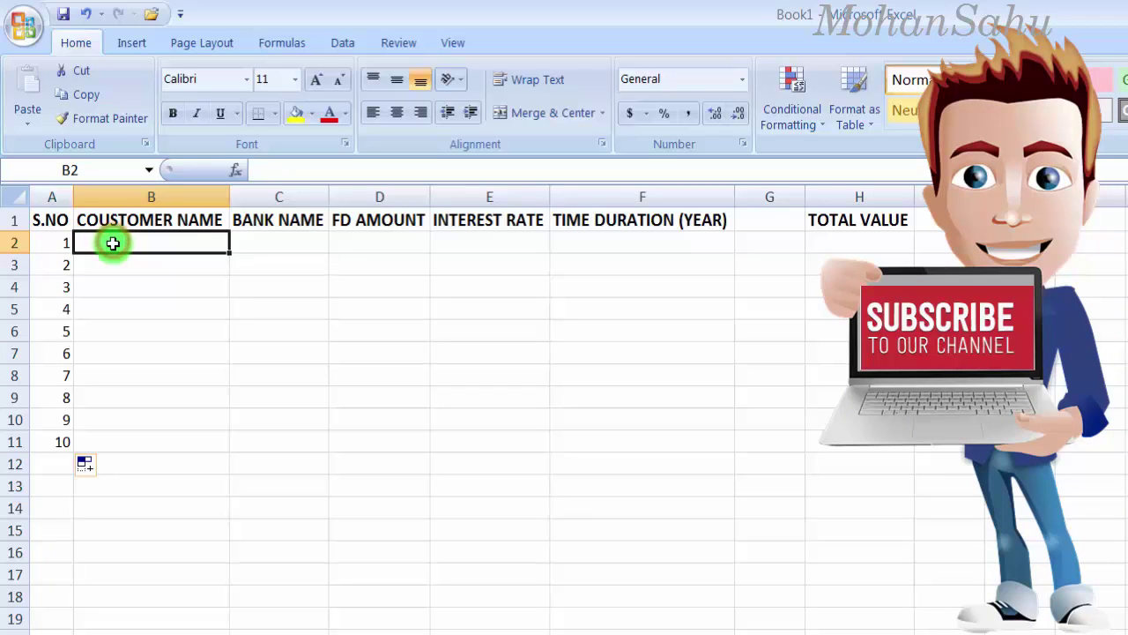
pyautogui.write('SAN')
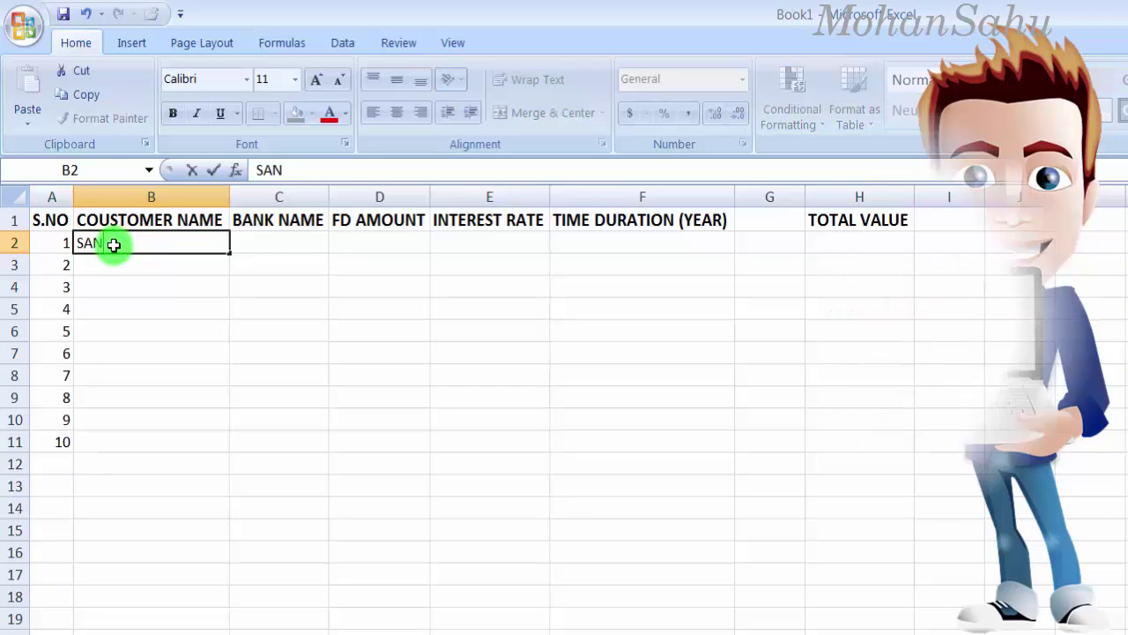
pyautogui.write('IYA')
pyautogui.press('Return')
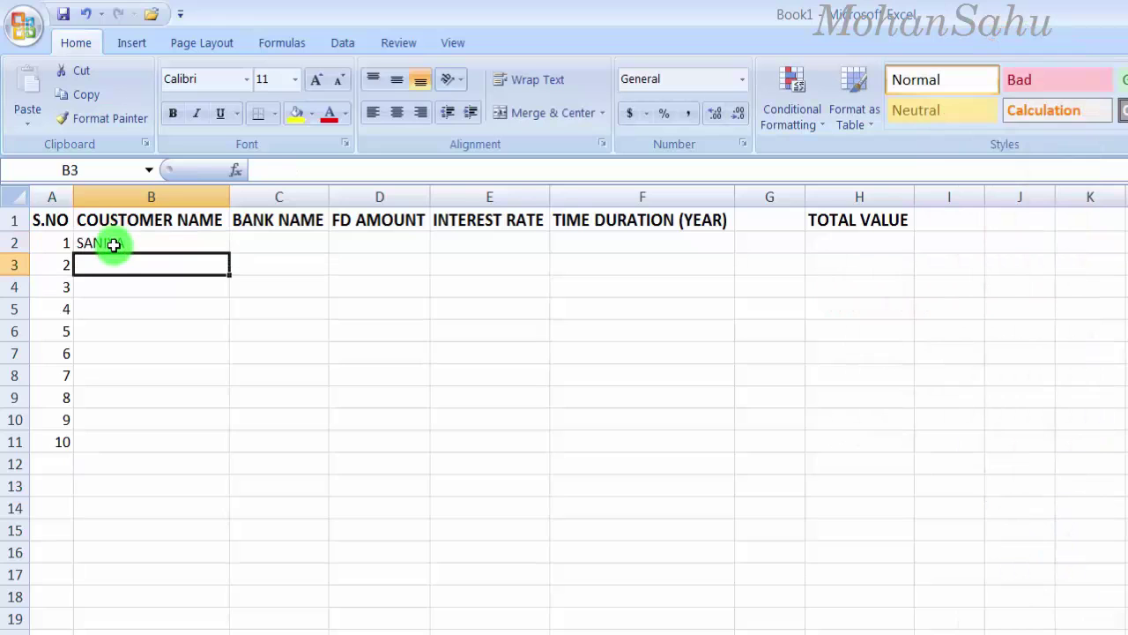
pyautogui.write('KA')
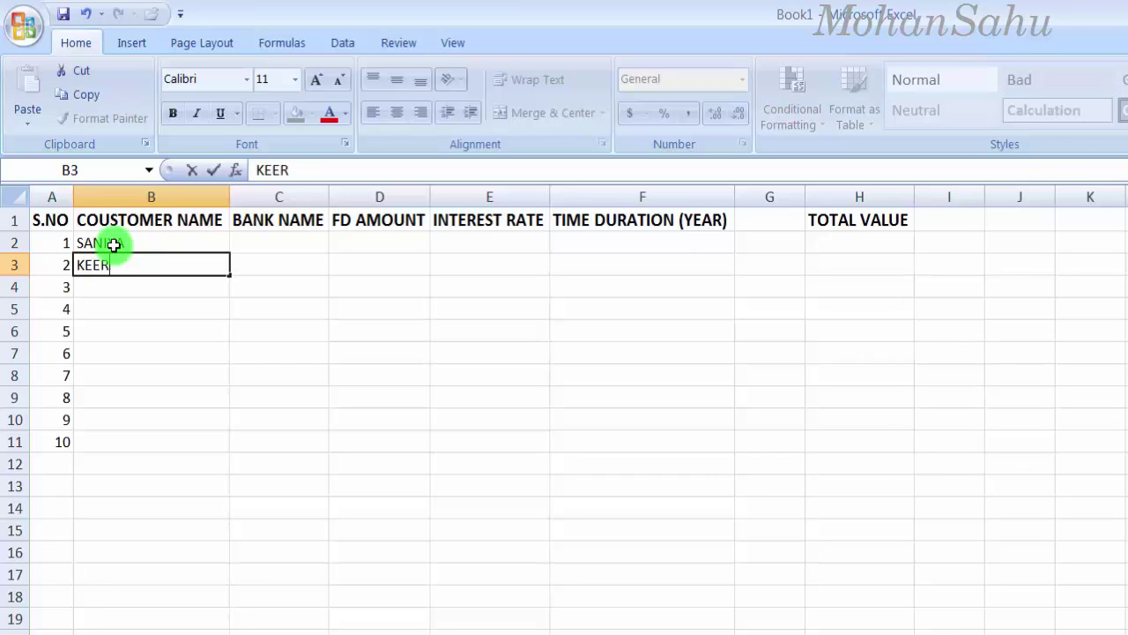
pyautogui.write('THI')
pyautogui.press('Return')
pyautogui.write('VENKATESH')
pyautogui.press('Return')
pyautogui.write('SHIVA NA')
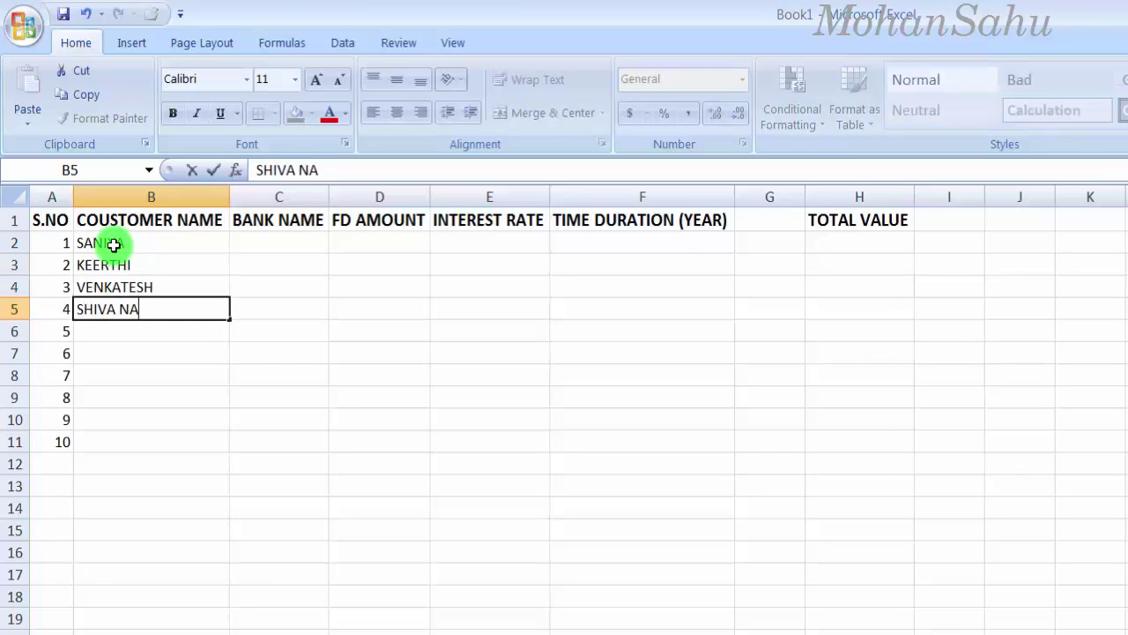
pyautogui.press('BackSpace')
pyautogui.press('BackSpace')
pyautogui.press('BackSpace')
pyautogui.press('Return')
pyautogui.write('NAGENDRA')
pyautogui.press('Return')
# - Enter the remaining five customer names in B7:B11
pyautogui.write('NEELAKANTA')
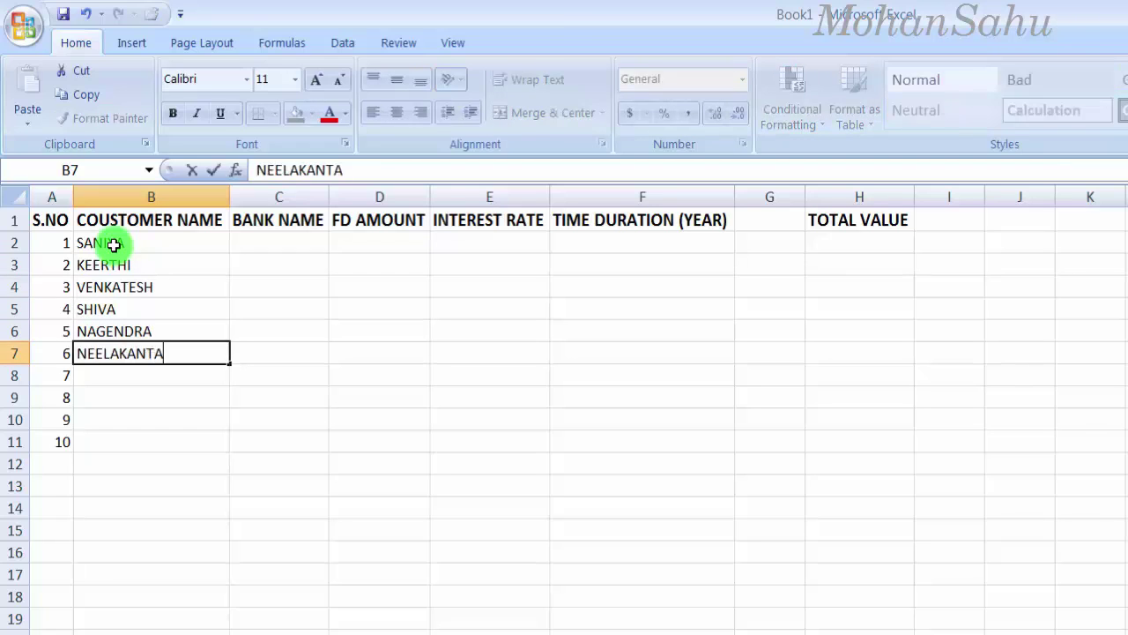
pyautogui.press('Return')
pyautogui.write('KRISHNA REDDY')
pyautogui.press('Return')
pyautogui.write('KRI')
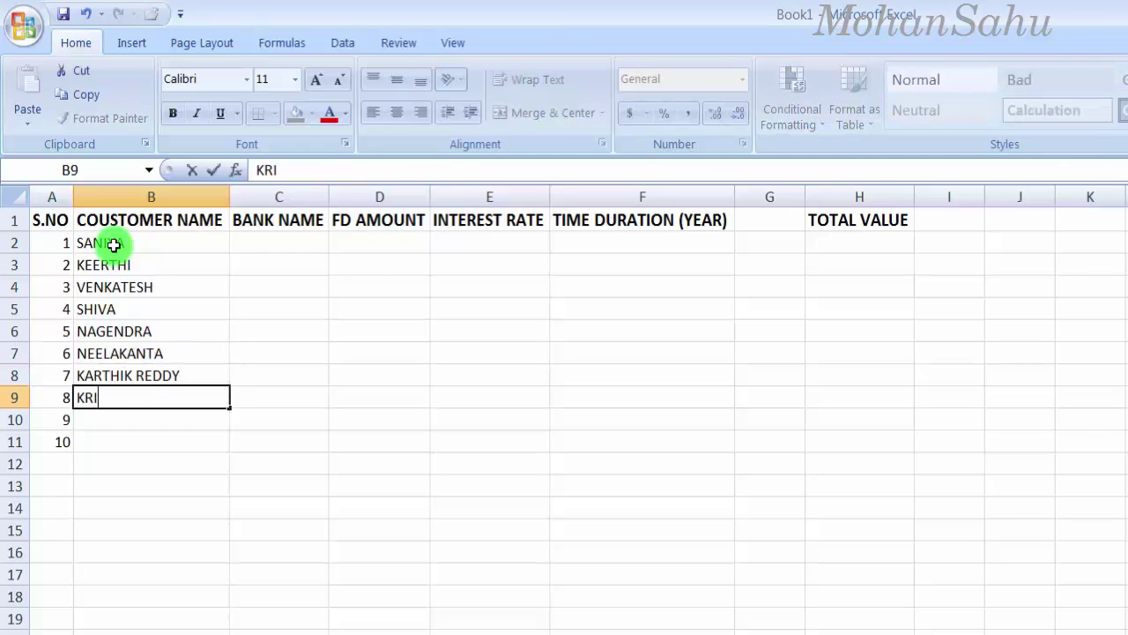
pyautogui.write('SHNA REDDY')
pyautogui.press('Return')
pyautogui.write('MARY')
pyautogui.press('Return')
pyautogui.write('VIVE')
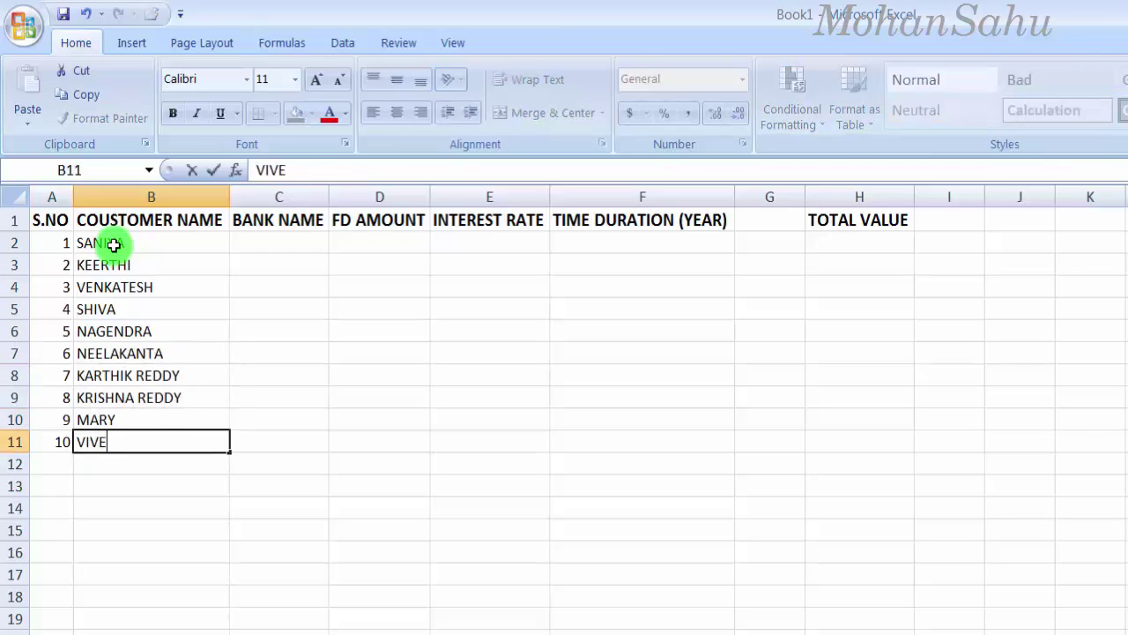
pyautogui.write('K')
pyautogui.press('Up')
pyautogui.press('Right')
pyautogui.press('Right')
pyautogui.press('Left')
pyautogui.press('Up')
pyautogui.press('Up')
pyautogui.press('Up')
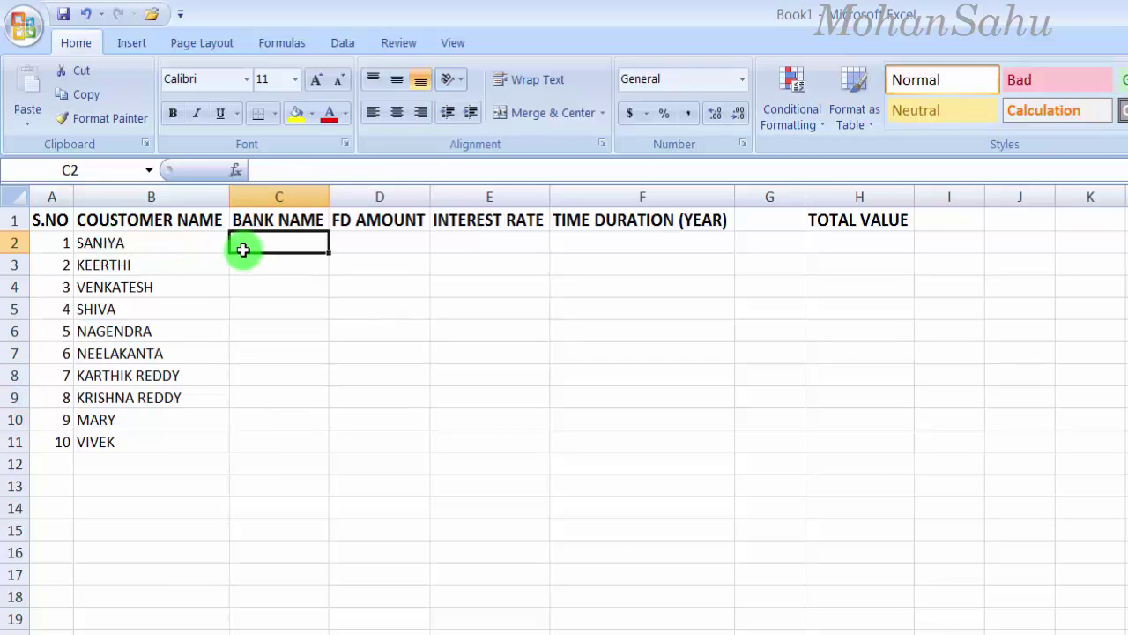
# - Enter STATE BANK OF INDIA, STATE BANK OF HYDERABAD, AXIS, KVB and a Corporation entry in C2:C6
pyautogui.write('STATE BANK OF INDIA')
pyautogui.press('Return')
pyautogui.write('STA')
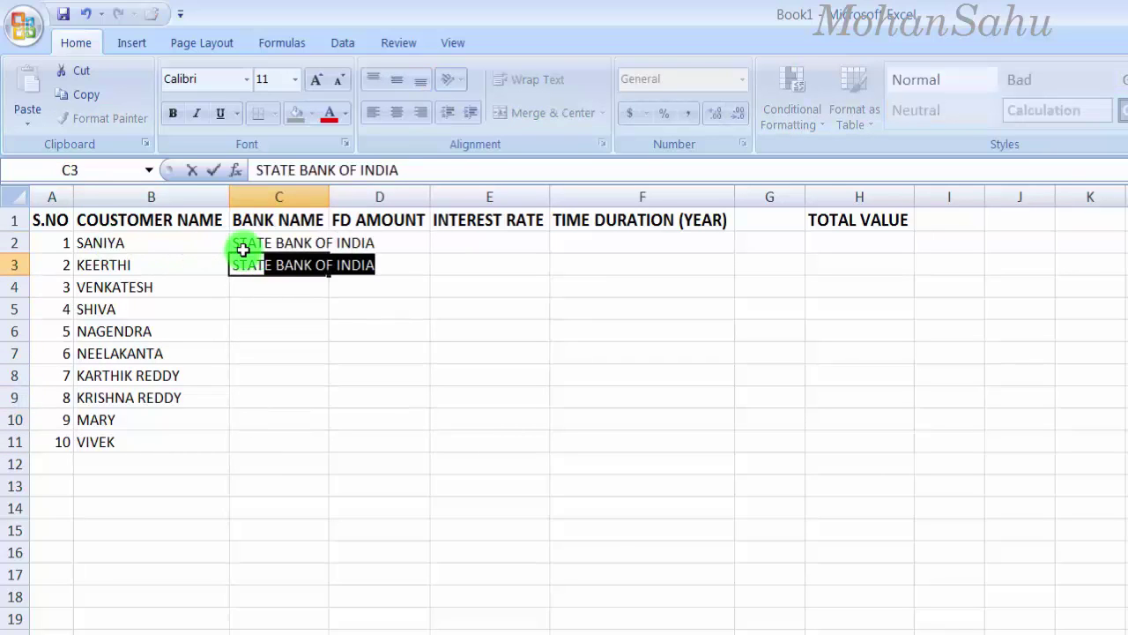
pyautogui.write('TE BANK OF HYDERABAD')
pyautogui.press('Return')
pyautogui.write('AXI')
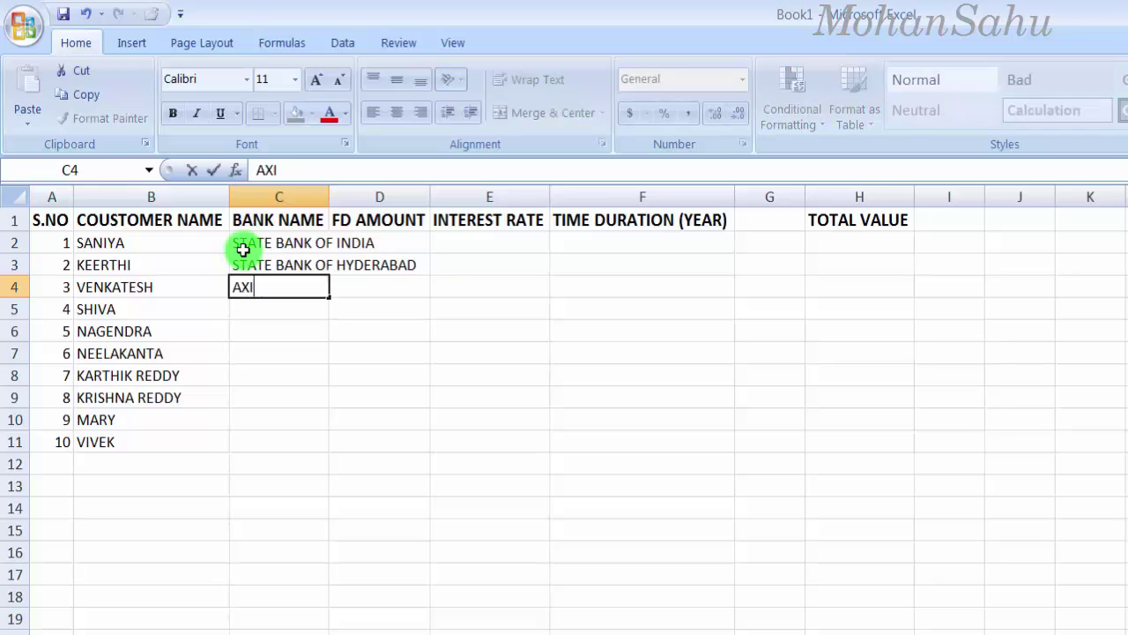
pyautogui.write('S')
pyautogui.press('Return')
pyautogui.write('KVB')
pyautogui.press('Return')
pyautogui.write('CO')
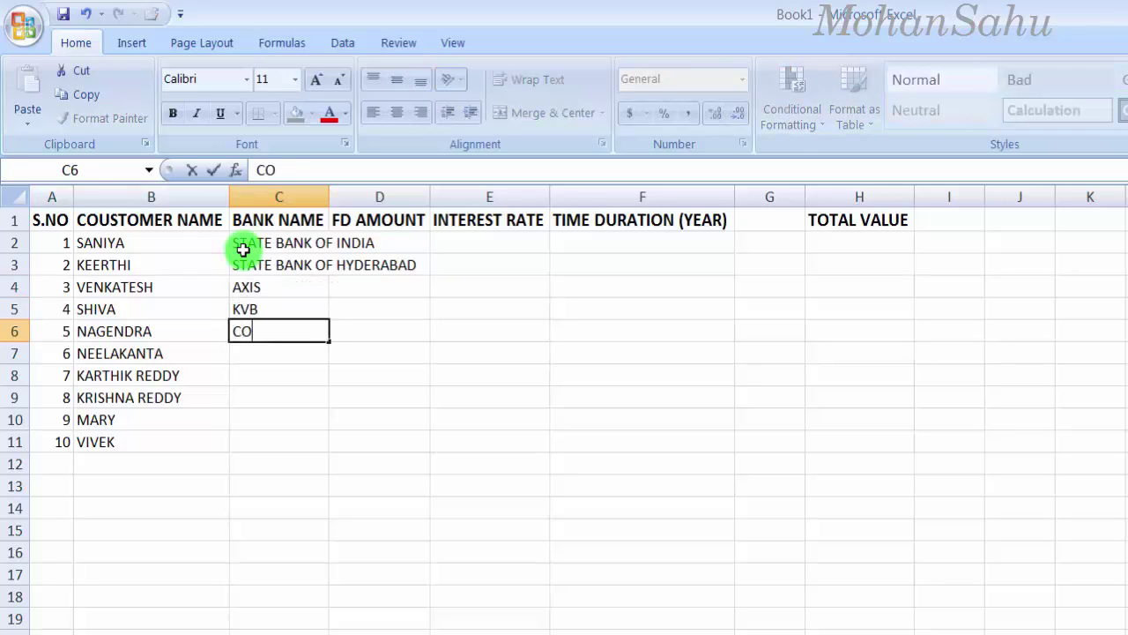
pyautogui.press('BackSpace')
pyautogui.press('BackSpace')
pyautogui.write('PORTAION')
pyautogui.press('Return')
# - Enter CANARA BANK, STATE BANK OF INDIA, STATE BANK OF HYDERABAD, AXIS and KVB in C7:C11
pyautogui.write('CANARA')
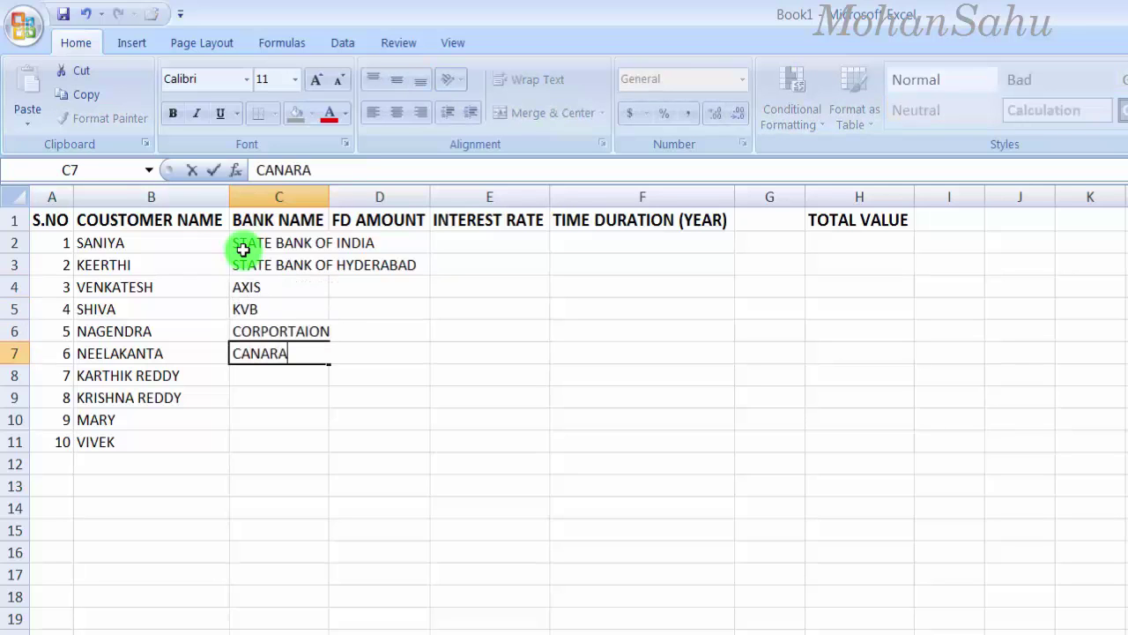
pyautogui.write(' BANK')
pyautogui.press('Return')
pyautogui.write('STATE BANK')
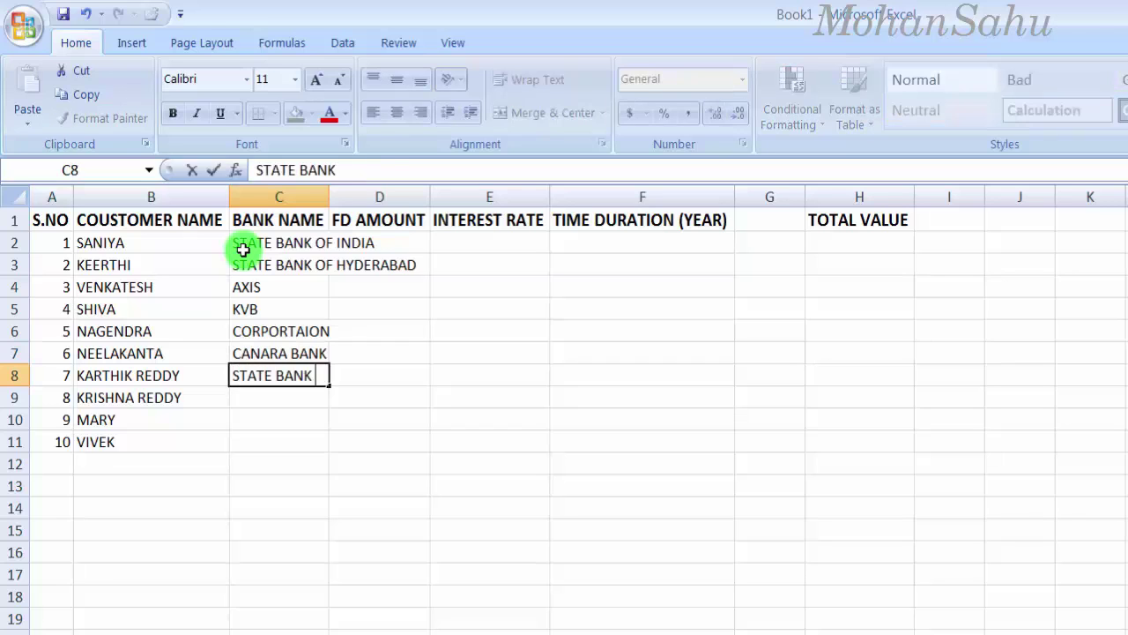
pyautogui.write(' OF INDIA')
pyautogui.press('Return')
pyautogui.write('STATE ')
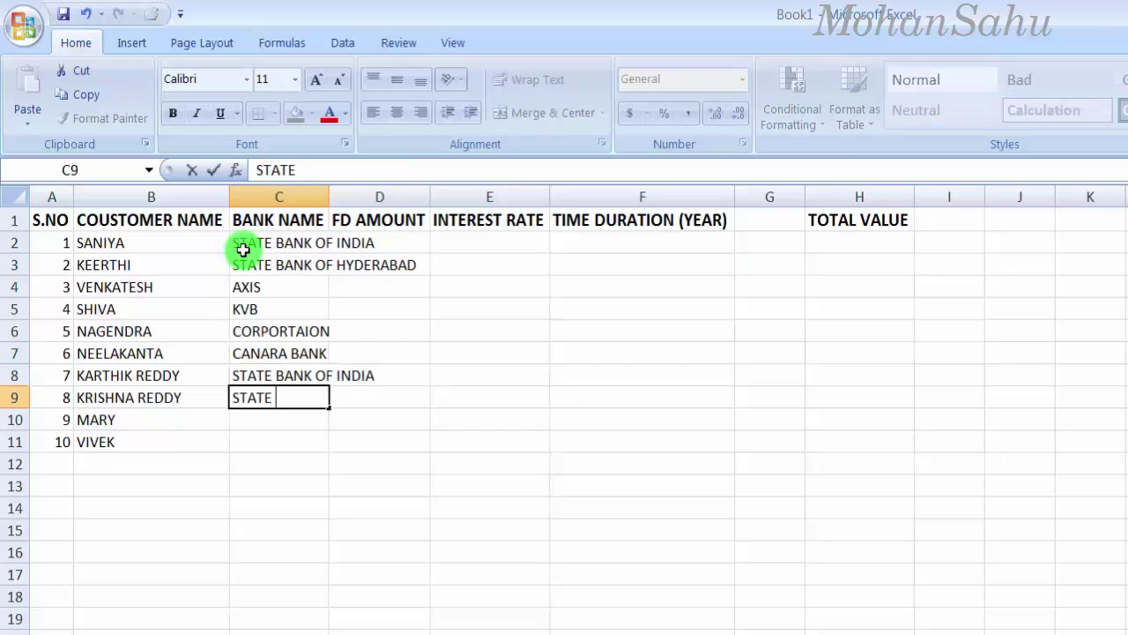
pyautogui.write('BANK OF H')
pyautogui.press('Return')
pyautogui.write('A')
pyautogui.press('Return')
pyautogui.write('K')
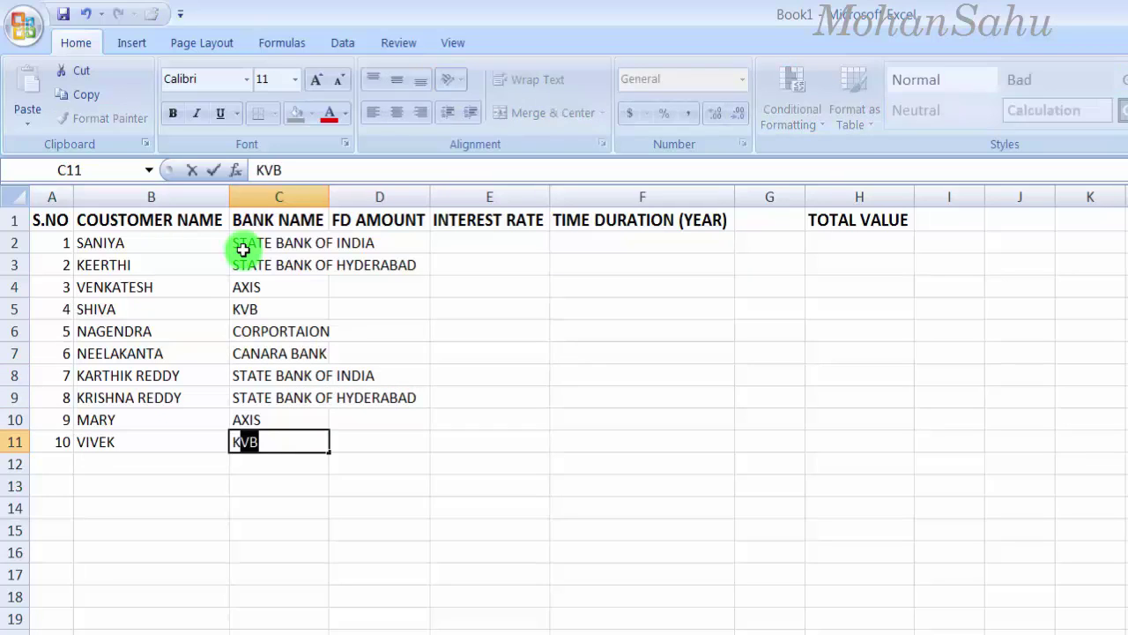
pyautogui.press('Return')
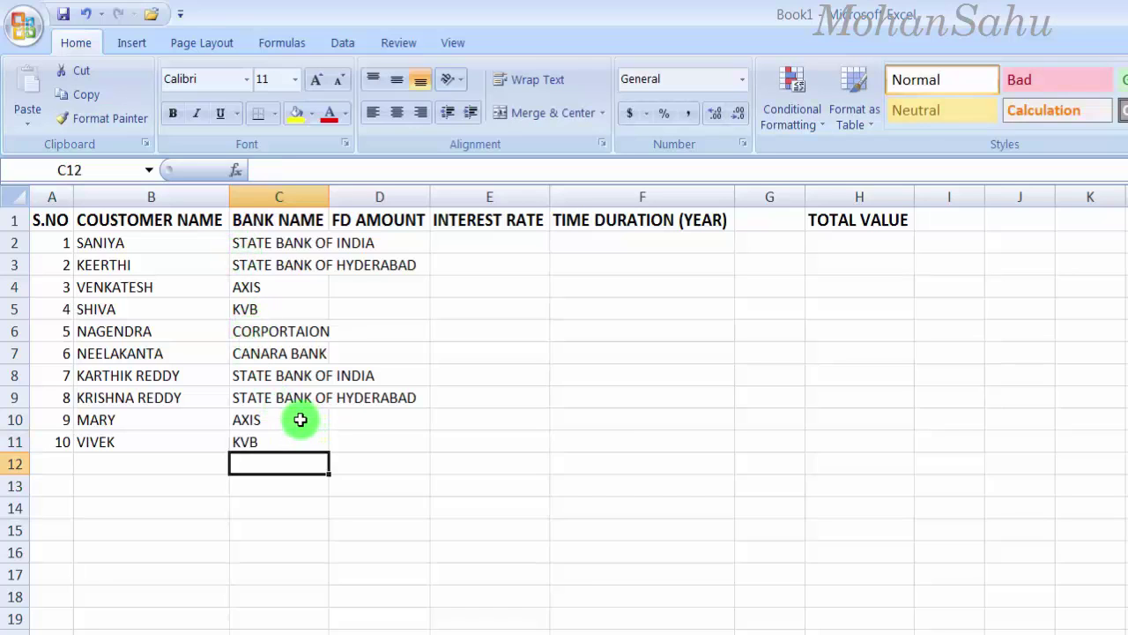
# - Autofit column C so STATE BANK OF HYDERABAD shows in full
pyautogui.doubleClick(329, 197)
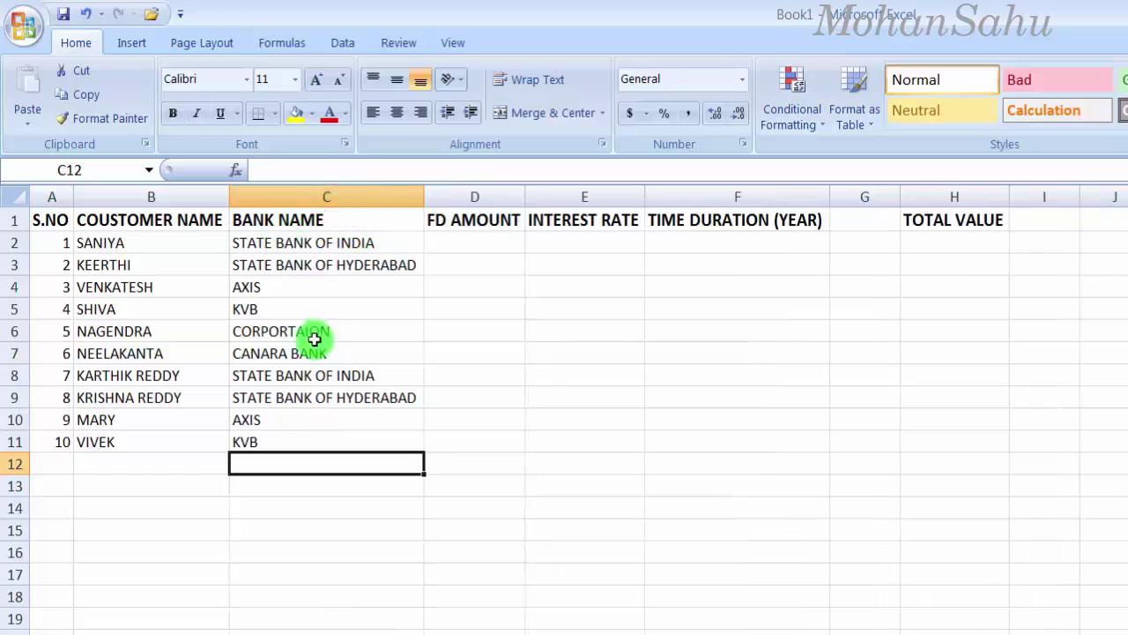
pyautogui.click(455, 243)
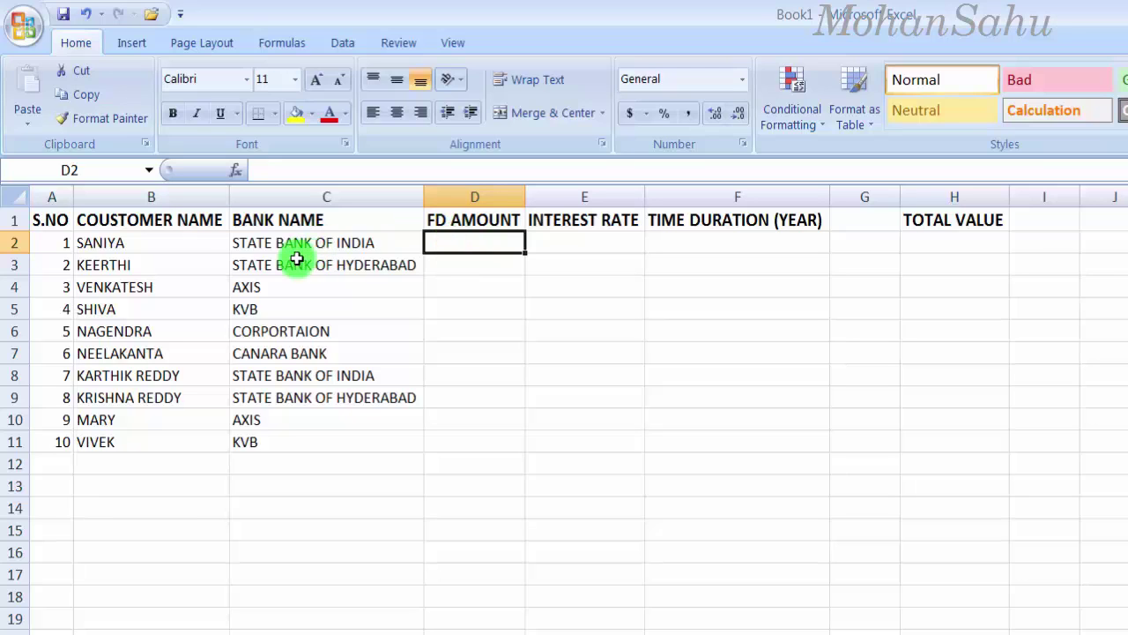
pyautogui.click(109, 248)
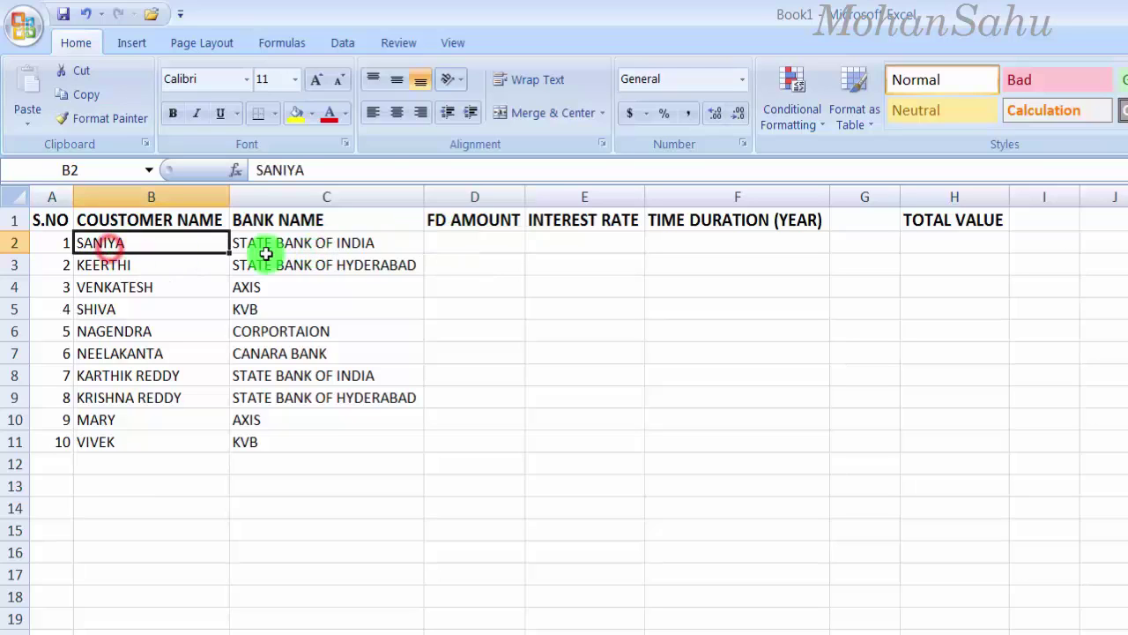
pyautogui.click(300, 242)
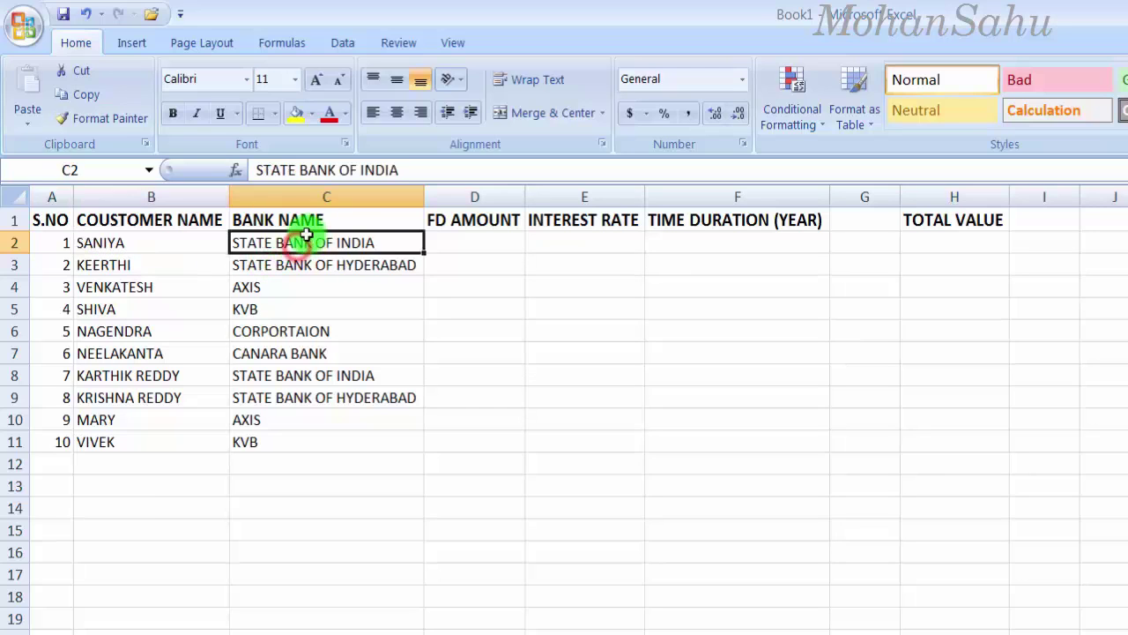
pyautogui.click(464, 248)
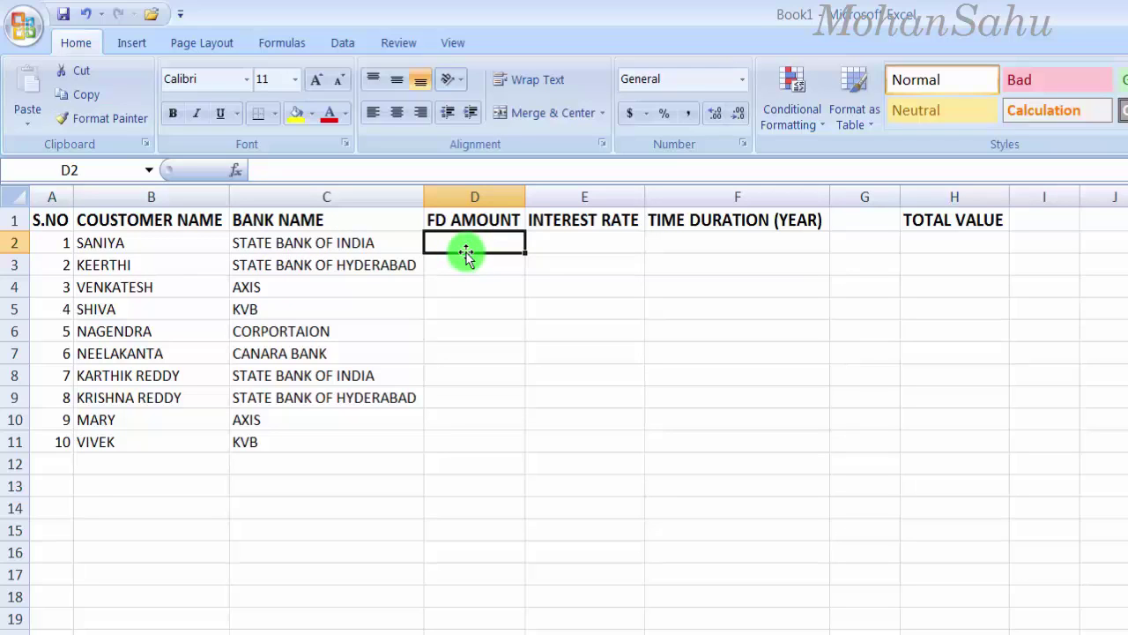
# - Enter an FD amount of 200000 in D2
pyautogui.write('200000')
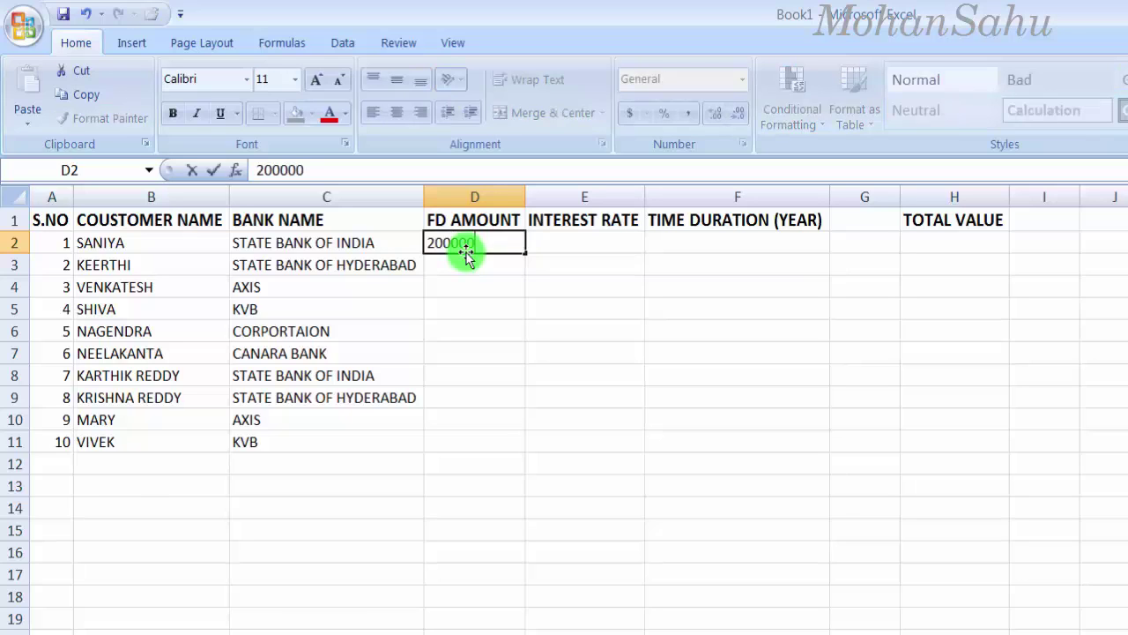
pyautogui.press('Return')
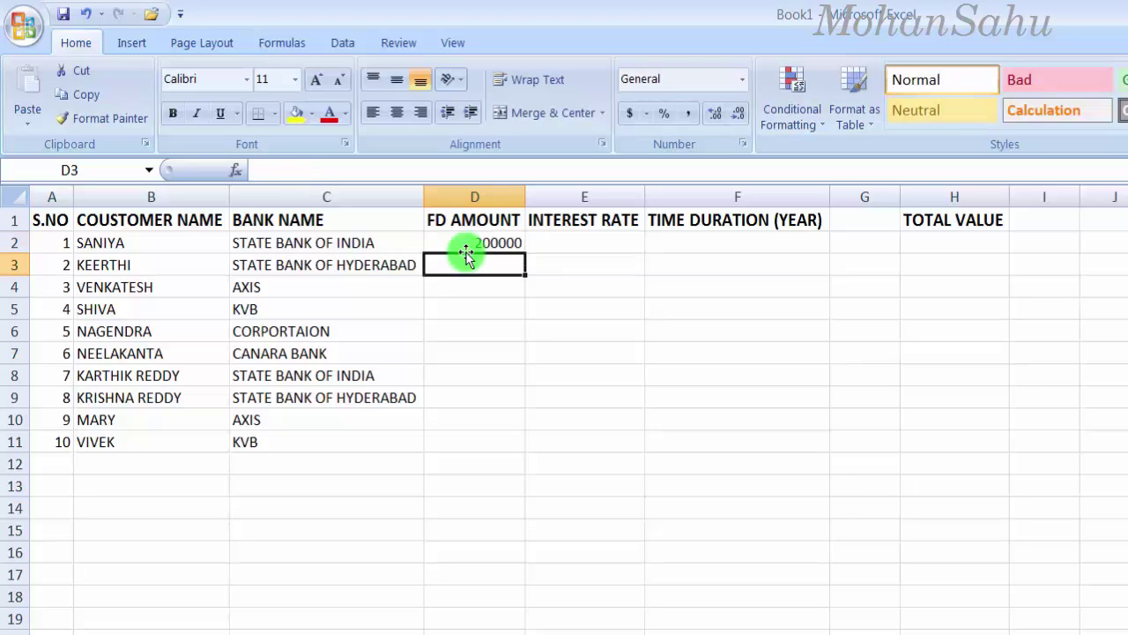
pyautogui.click(491, 243)
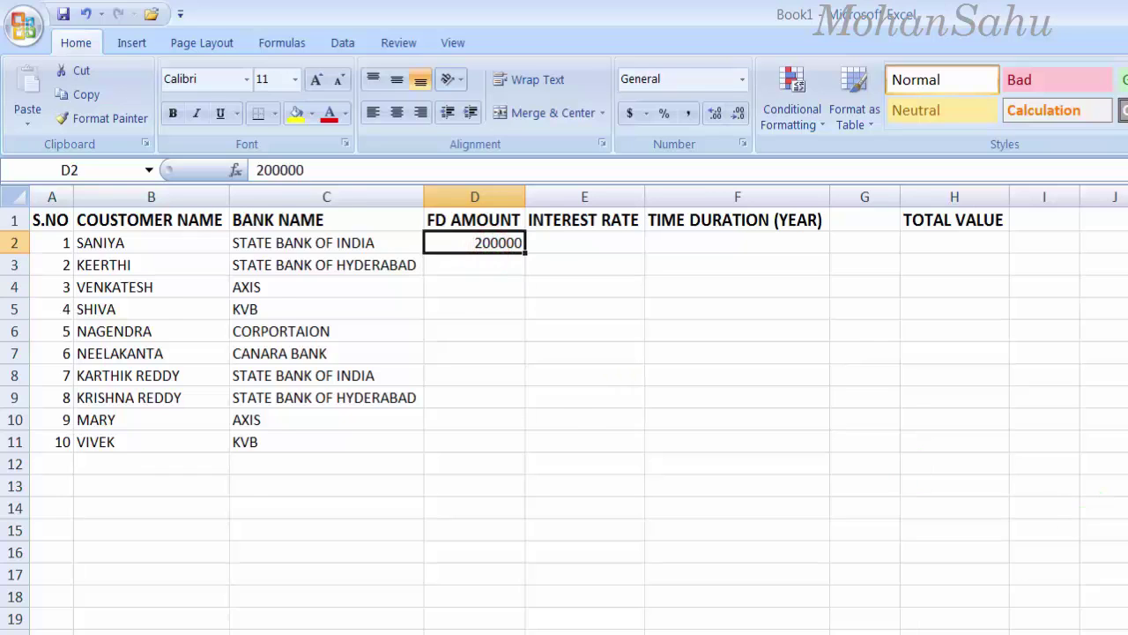
pyautogui.scroll(2, 564, 410)
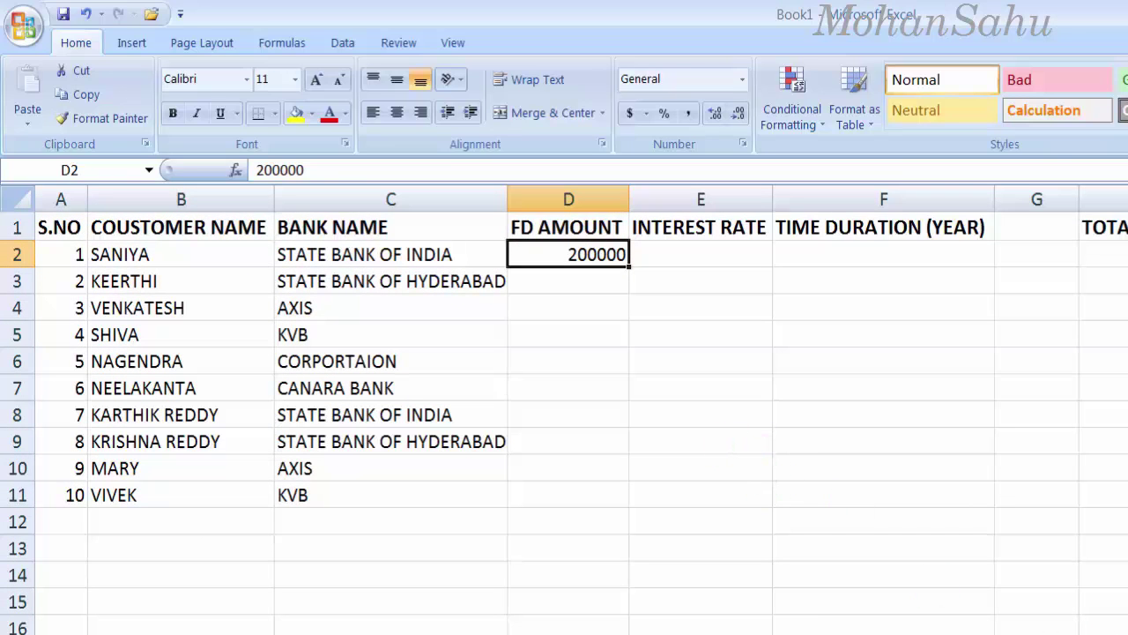
pyautogui.keyDown('ctrl'); pyautogui.scroll(1, 564, 410); pyautogui.keyUp('ctrl')
pyautogui.keyDown('ctrl'); pyautogui.scroll(1, 564, 410); pyautogui.keyUp('ctrl')
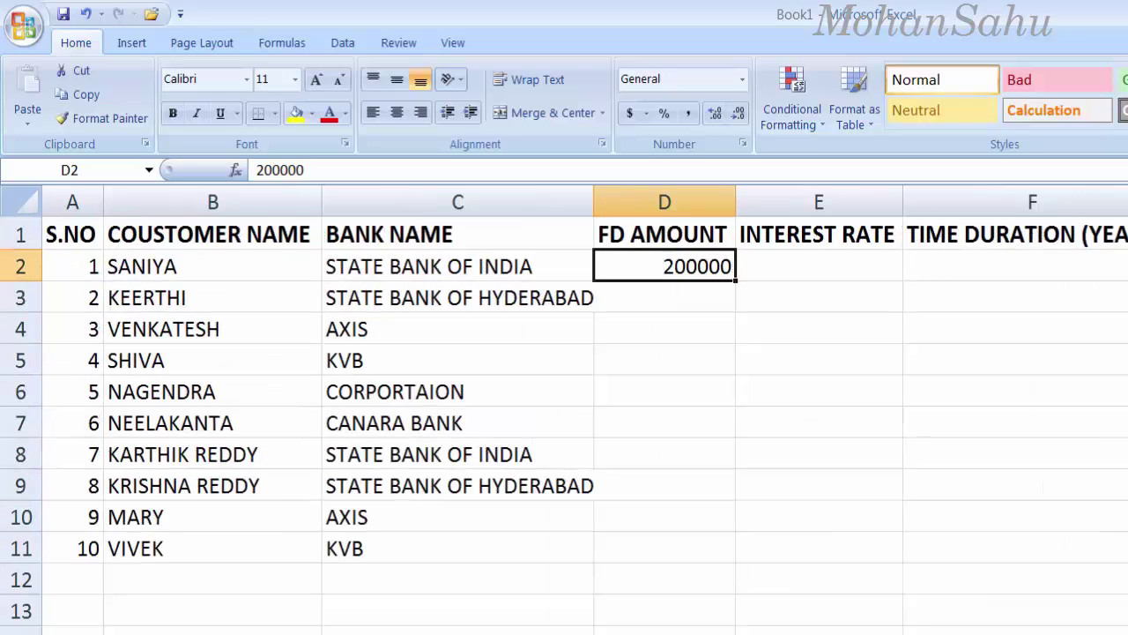
# - Enter a 7% interest rate in E2
pyautogui.click(797, 267)
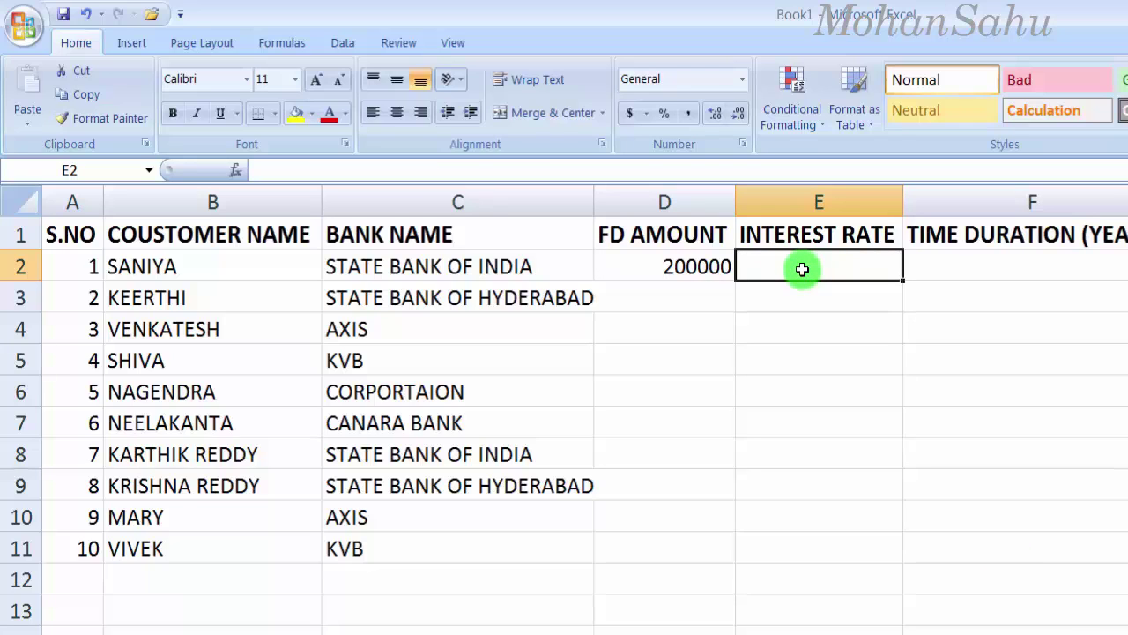
pyautogui.write('7')
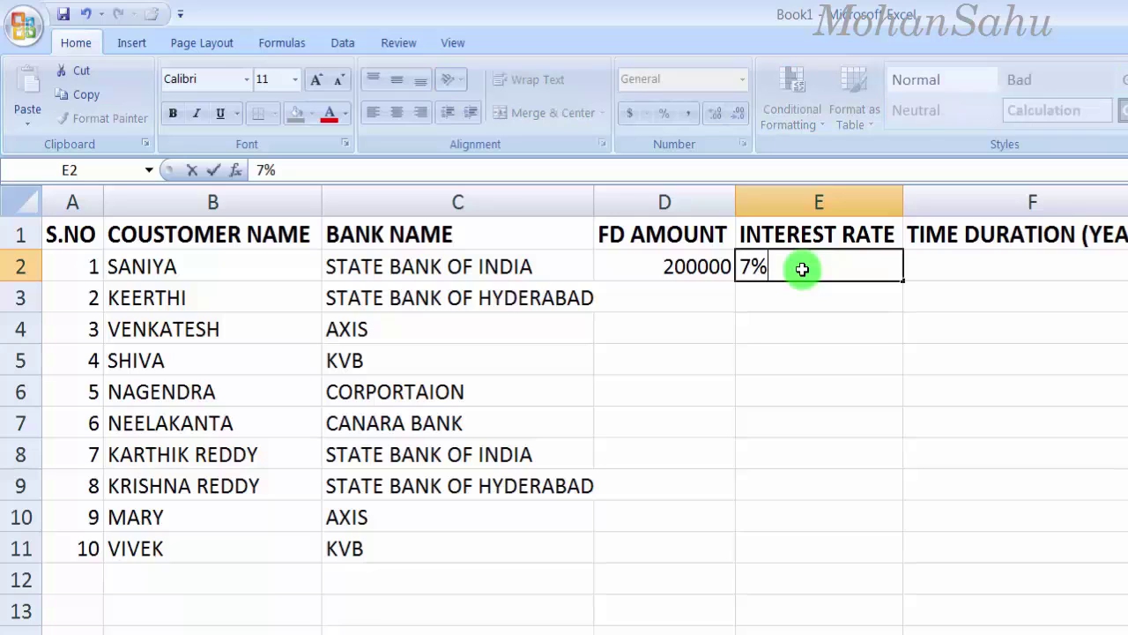
pyautogui.press('Return')
pyautogui.click(802, 269)
pyautogui.press('Right')
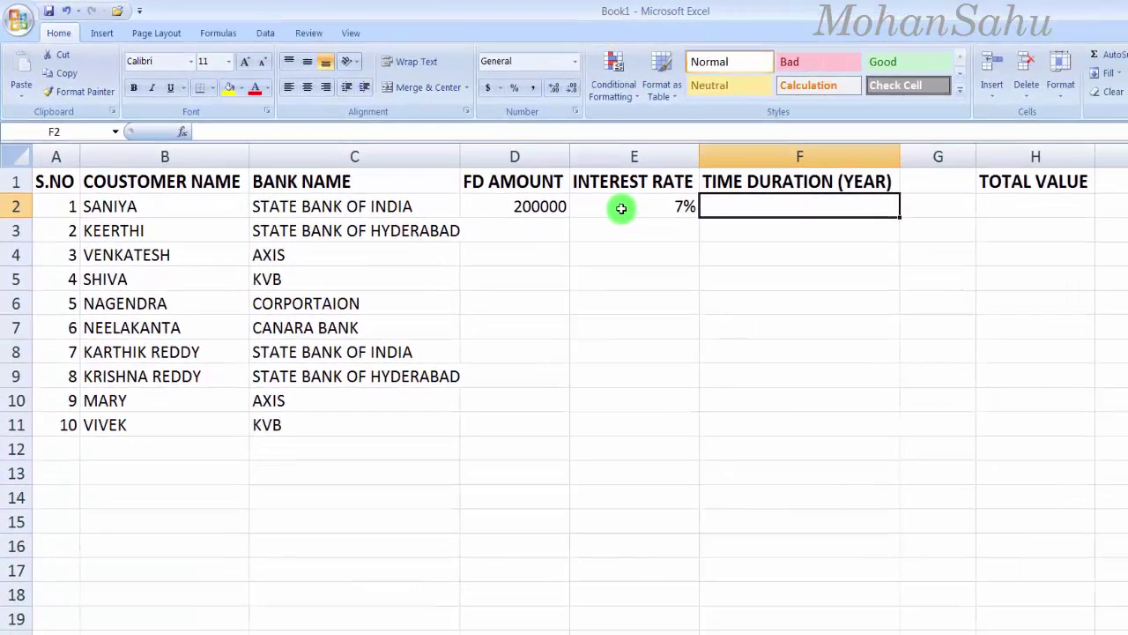
pyautogui.click(622, 208)
# - Enter a duration of 3 years in F2, then go to the empty G1 cell
pyautogui.press('Right')
pyautogui.write('3')
pyautogui.press('Return')
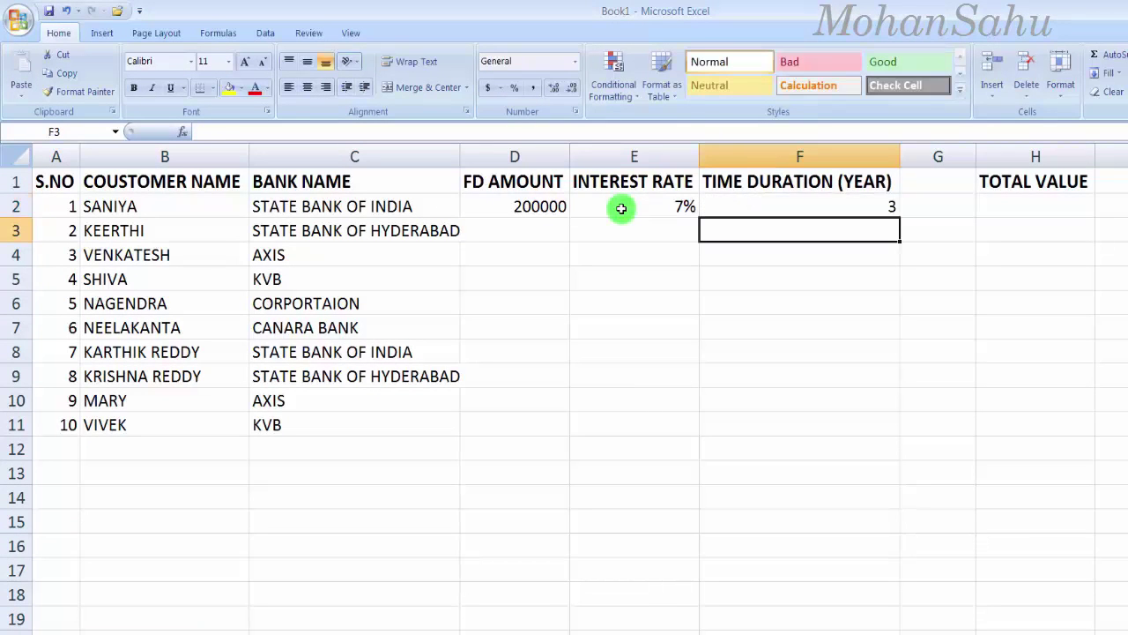
pyautogui.press('Up')
pyautogui.press('Right')
pyautogui.press('Right')
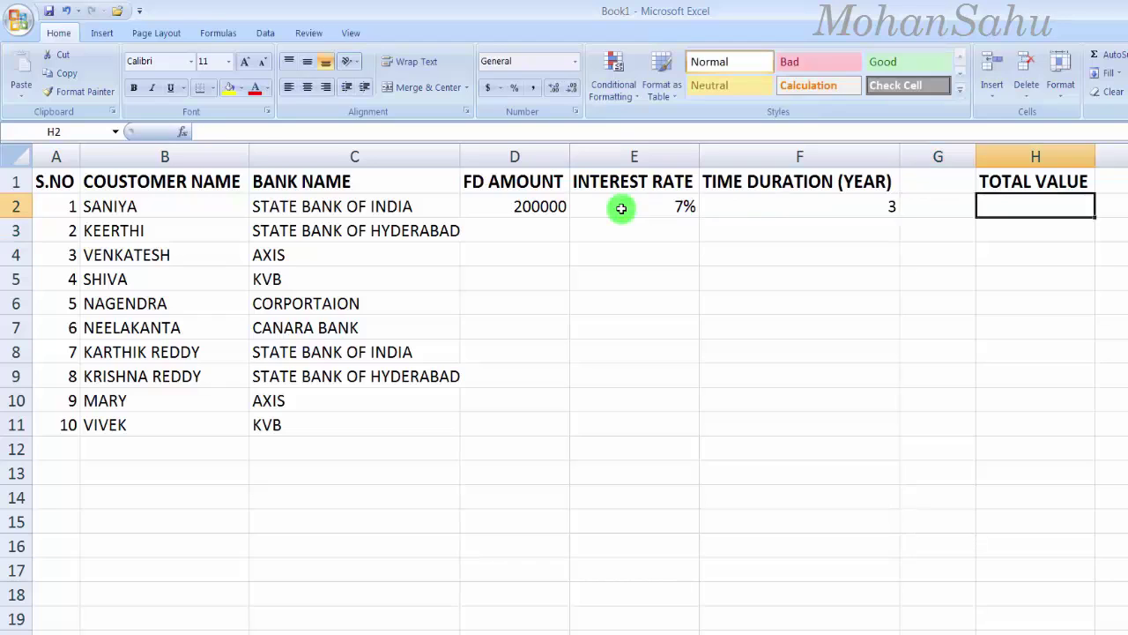
pyautogui.press('Up')
pyautogui.press('Left')
pyautogui.press('Right')
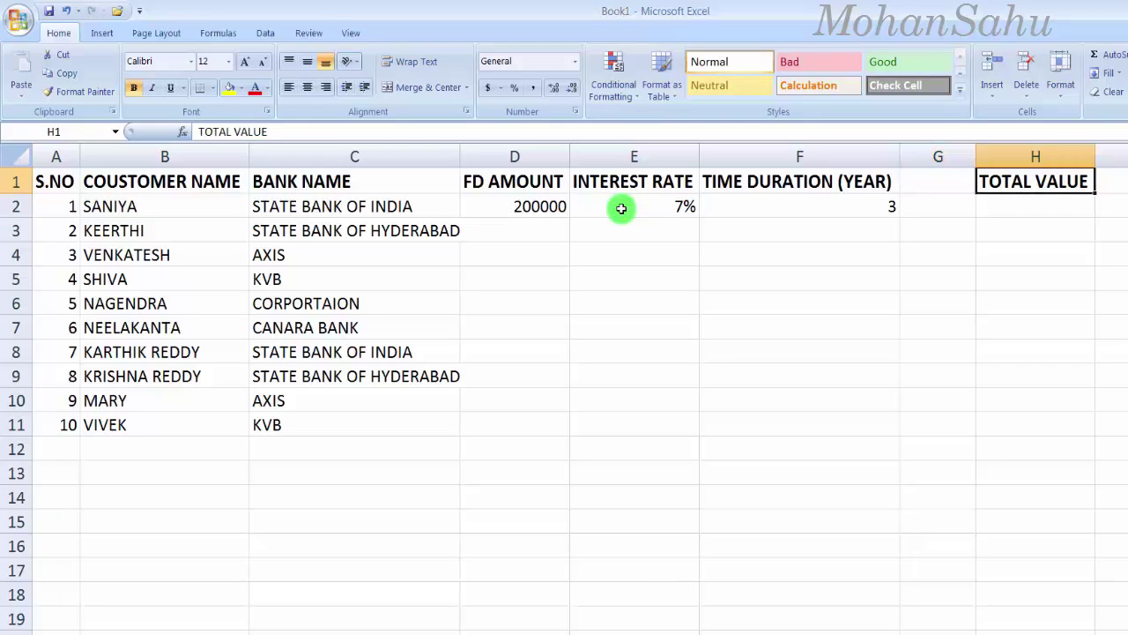
pyautogui.press('Left')
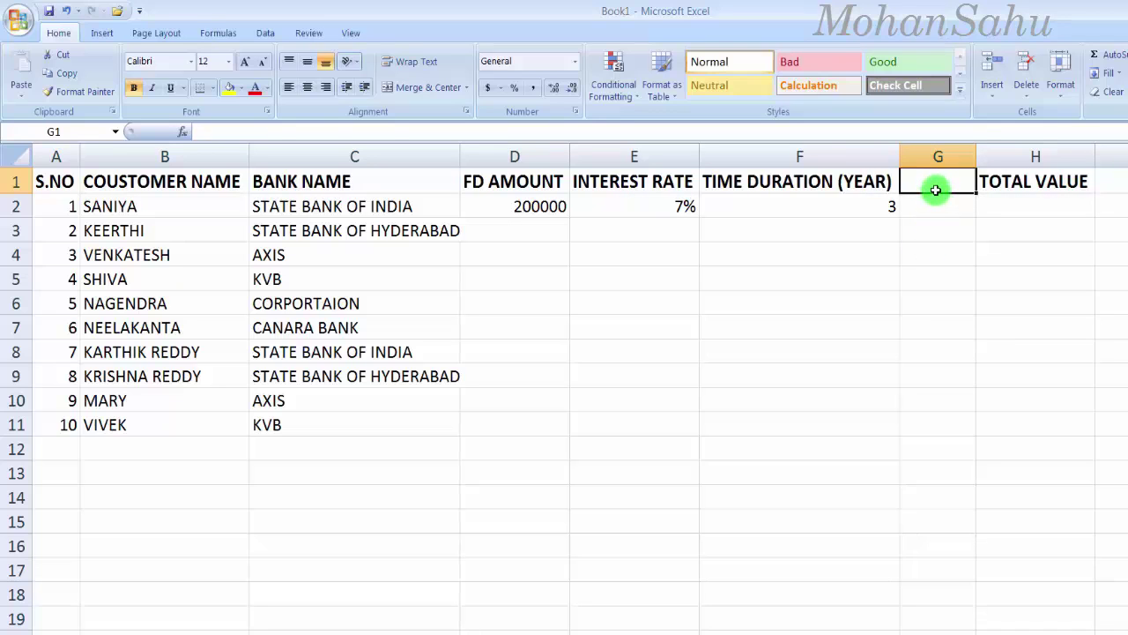
# - Delete the empty column G so TOTAL VALUE sits beside TIME DURATION (YEAR), and autofit column C
pyautogui.rightClick(937, 183)
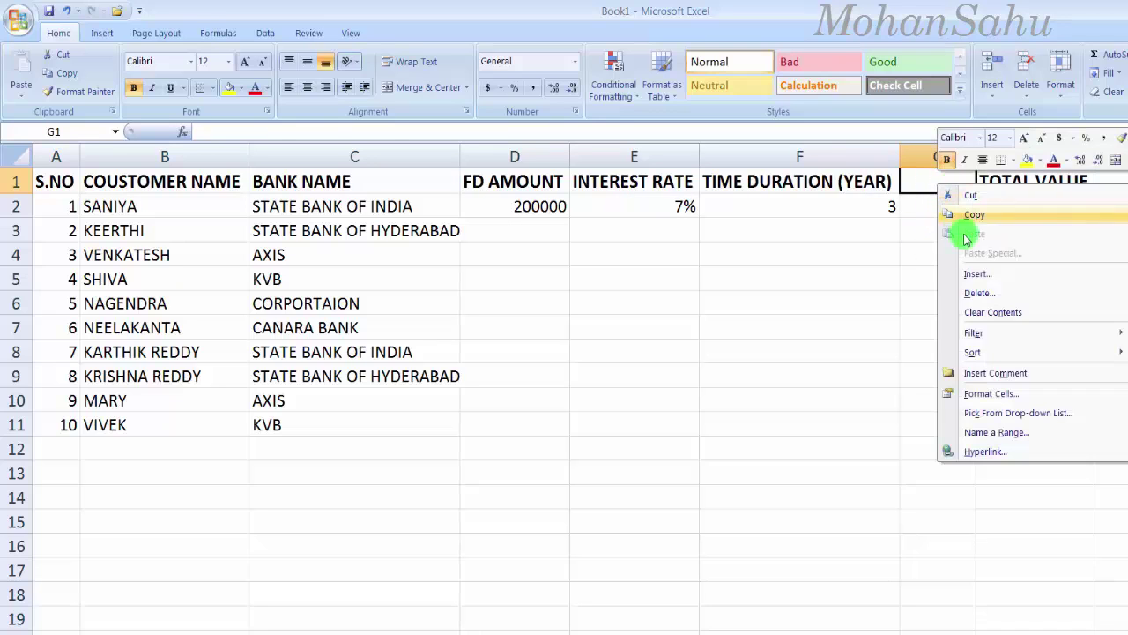
pyautogui.click(980, 297)
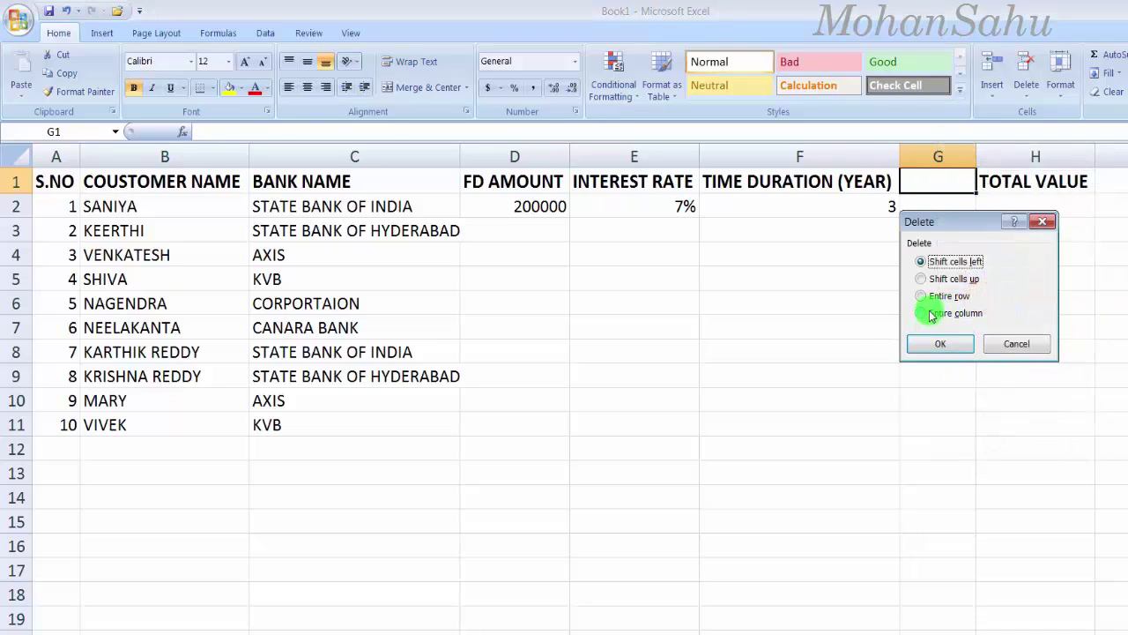
pyautogui.click(920, 313)
pyautogui.click(939, 355)
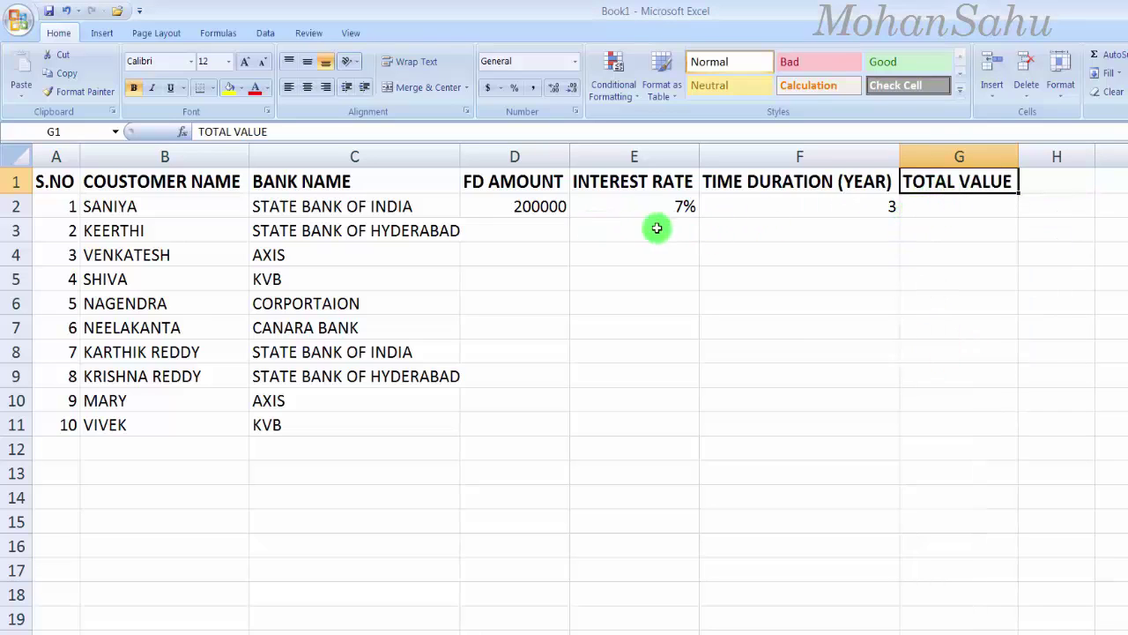
pyautogui.doubleClick(460, 156)
pyautogui.click(507, 246)
pyautogui.click(505, 234)
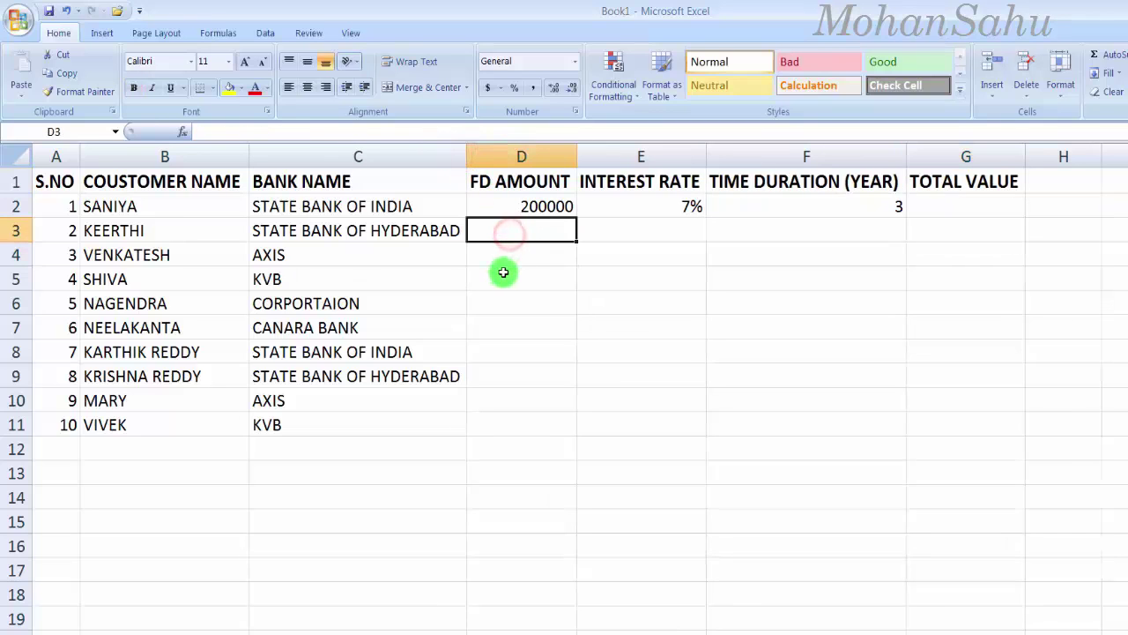
# - Enter FD amounts 500000, 700000, 150000 and 850000 in D3:D6
pyautogui.click(97, 226)
pyautogui.click(287, 231)
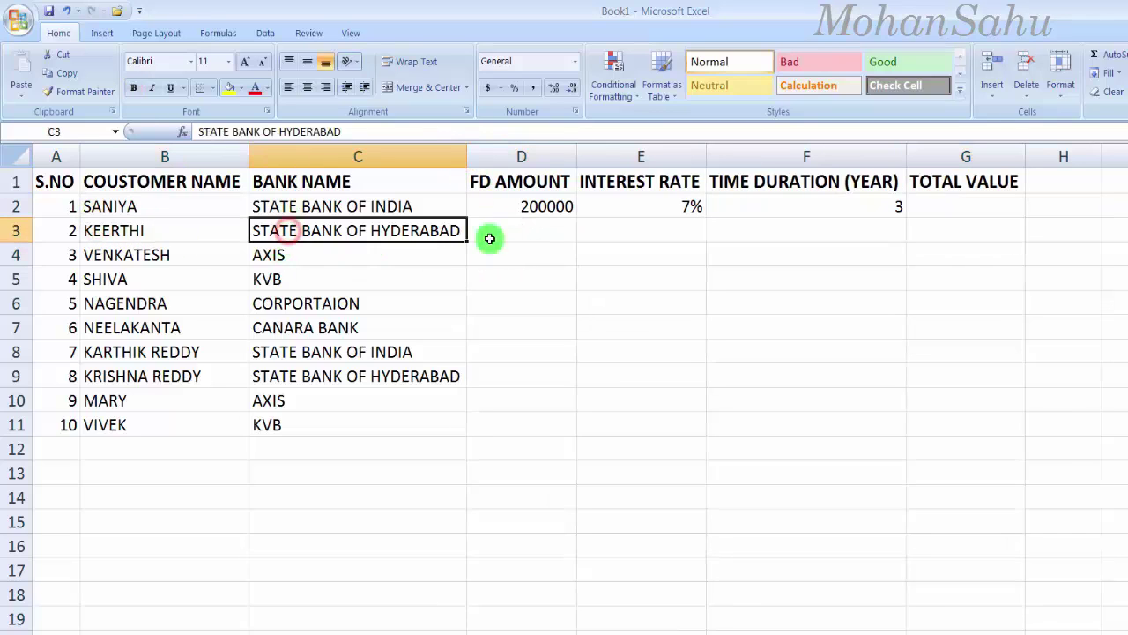
pyautogui.click(525, 229)
pyautogui.write('500000')
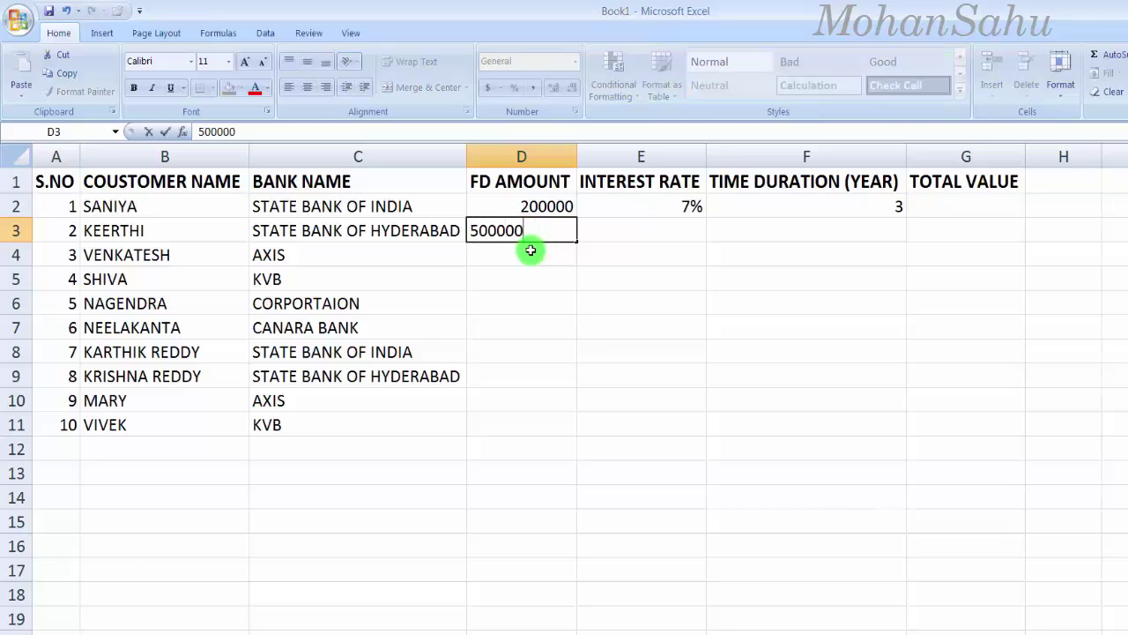
pyautogui.press('Return')
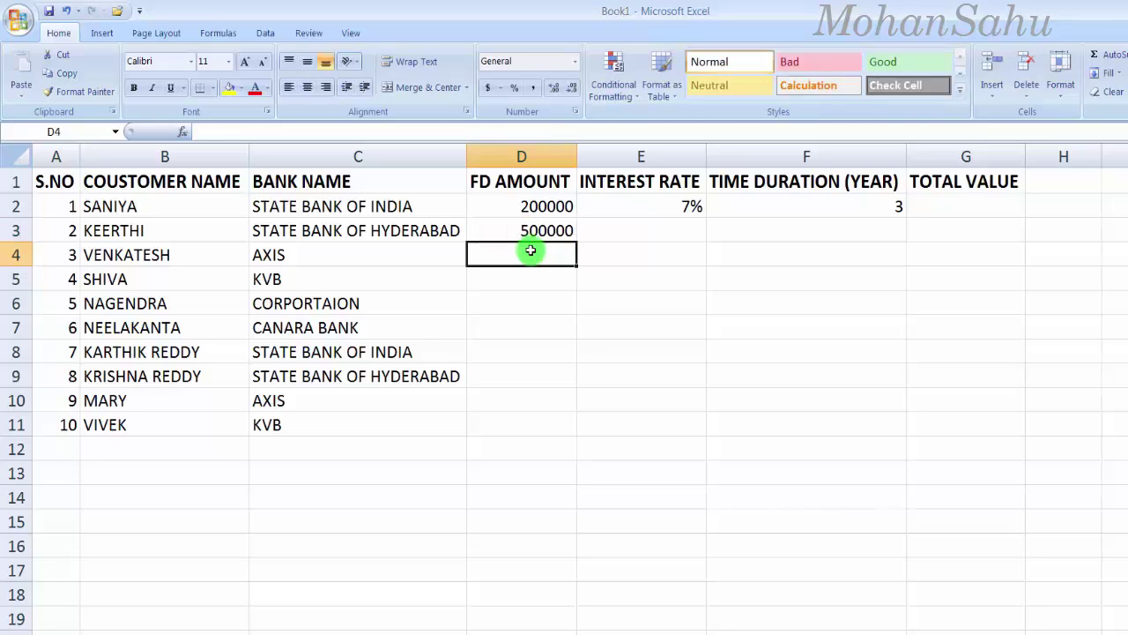
pyautogui.press('Up')
pyautogui.press('Down')
pyautogui.write('700000')
pyautogui.press('Return')
pyautogui.write('150000')
pyautogui.press('Return')
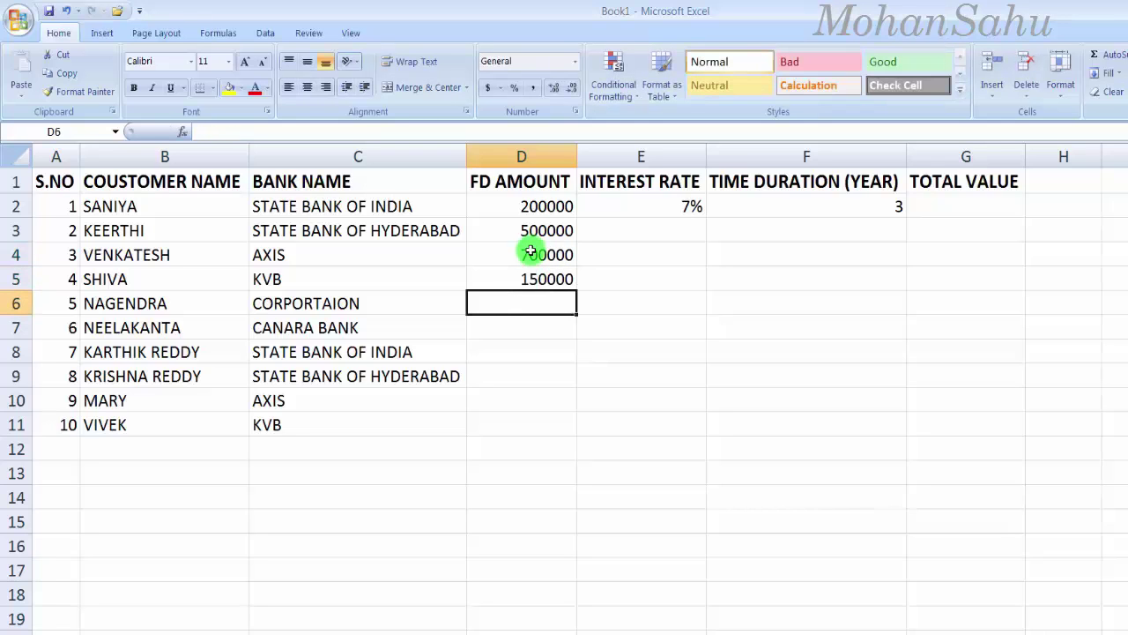
pyautogui.write('850000')
pyautogui.press('Return')
# - Enter FD amounts 700000, 1000000, 550000, 950000 and 1250000 in D7:D11, correcting D7 and D9
pyautogui.write('7000000')
pyautogui.press('Return')
pyautogui.press('Up')
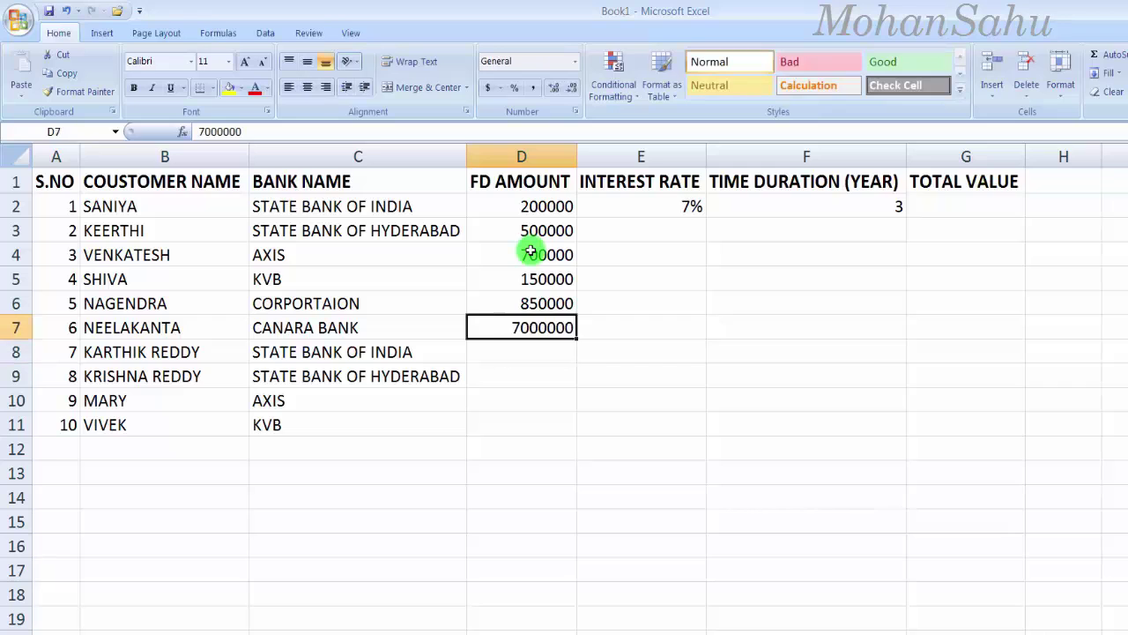
pyautogui.write('700000')
pyautogui.press('Return')
pyautogui.write('1000000')
pyautogui.press('Return')
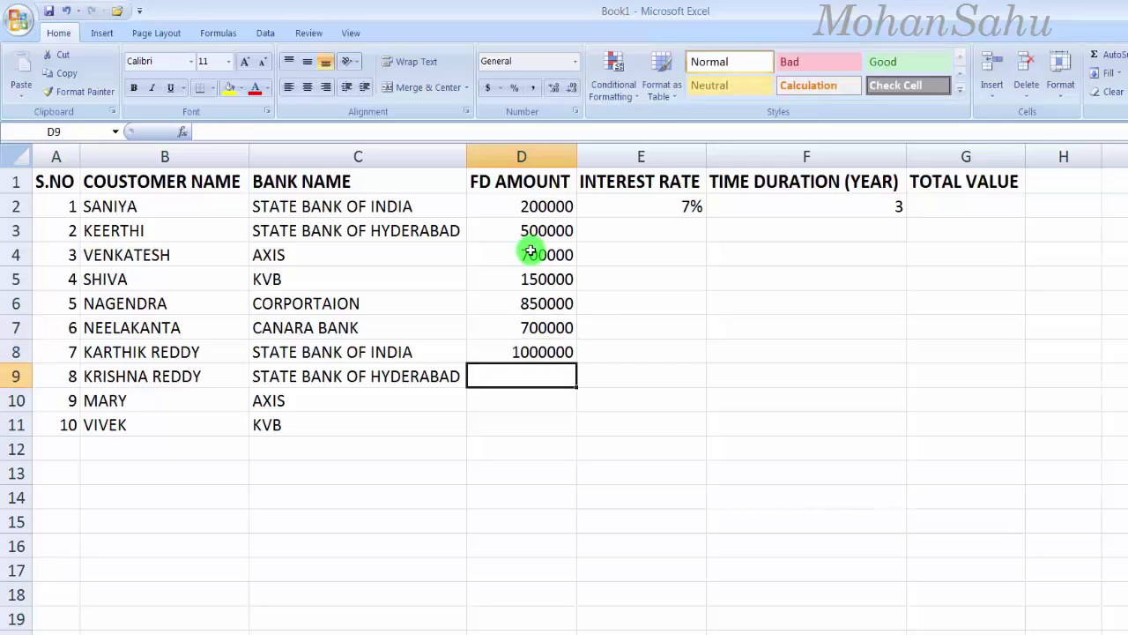
pyautogui.write('000')
pyautogui.press('Return')
pyautogui.write('950000')
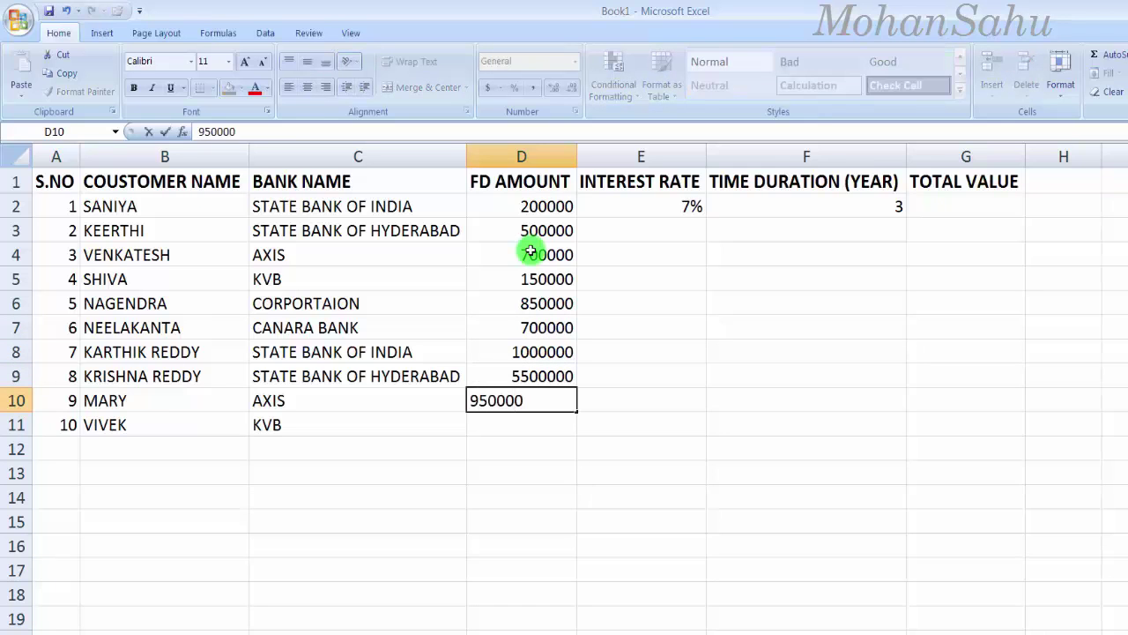
pyautogui.press('Return')
pyautogui.press('Up')
pyautogui.press('Up')
pyautogui.write('550000')
pyautogui.press('Return')
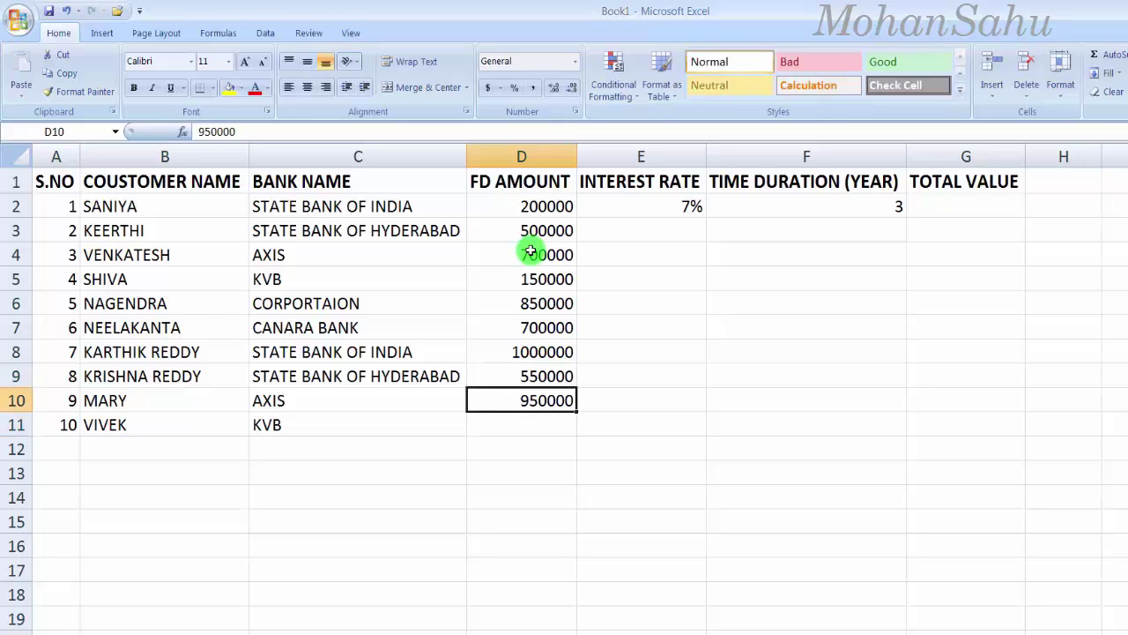
pyautogui.press('Return')
pyautogui.write('1250000')
pyautogui.press('Return')
pyautogui.click(525, 209)
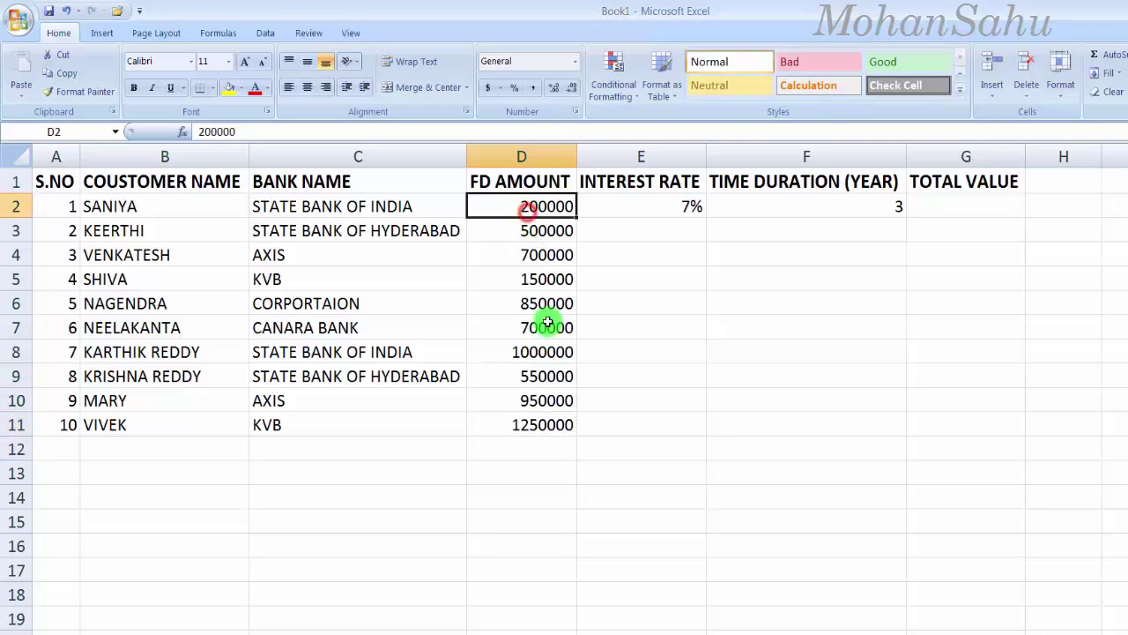
pyautogui.click(652, 229)
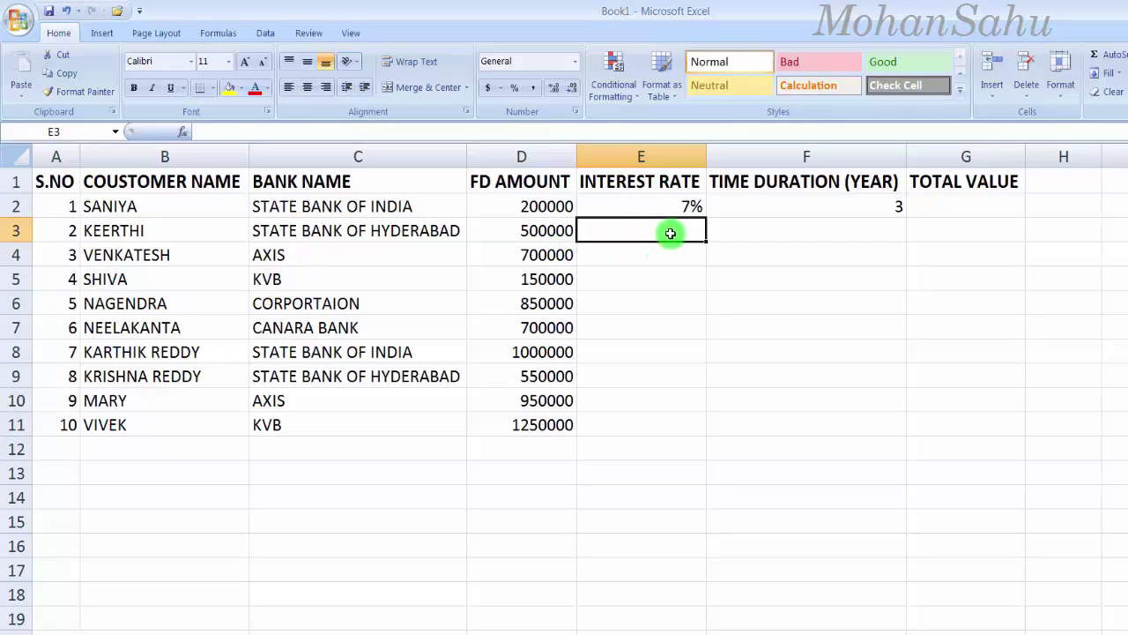
# - Enter interest rates from 5% to 15% down column E, such as 8%, 9%, 5%, 7%, 15% and 12%
pyautogui.write('8%')
pyautogui.press('Return')
pyautogui.write('9%')
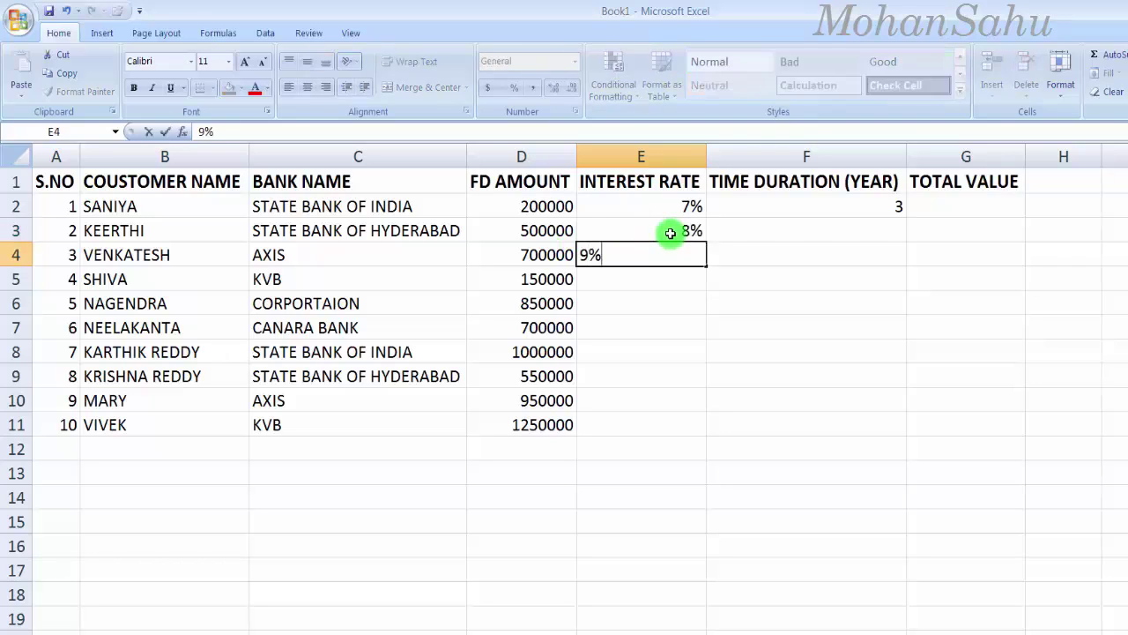
pyautogui.press('Return')
pyautogui.write('5%')
pyautogui.press('Return')
pyautogui.write('7%')
pyautogui.press('Return')
pyautogui.write('8')
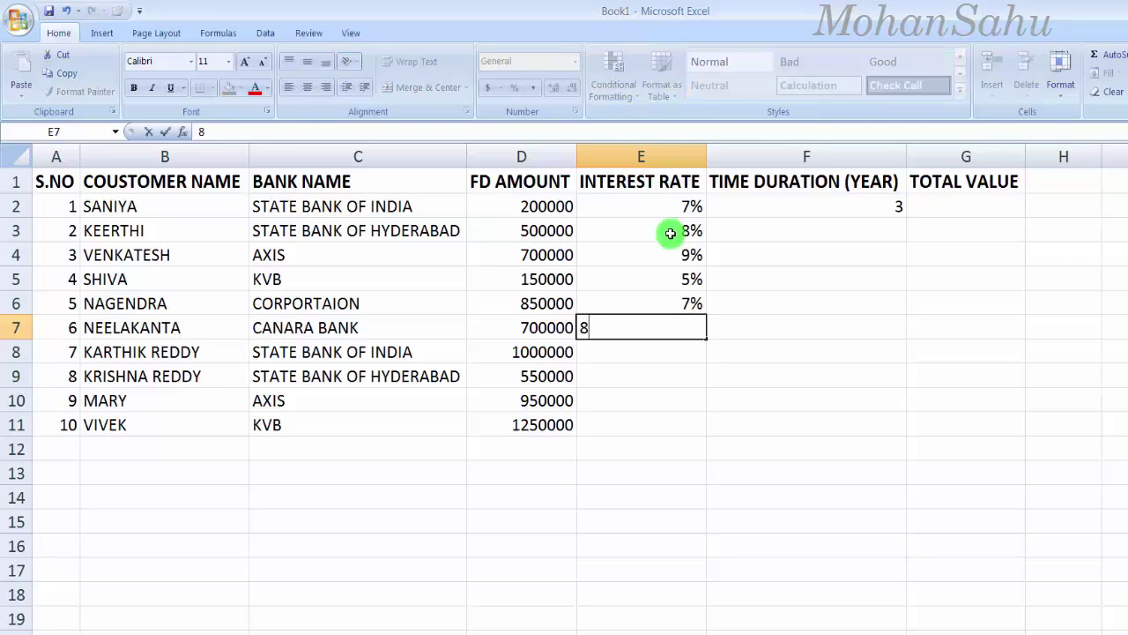
pyautogui.write('%15%')
pyautogui.press('Return')
pyautogui.write('8%')
pyautogui.press('Return')
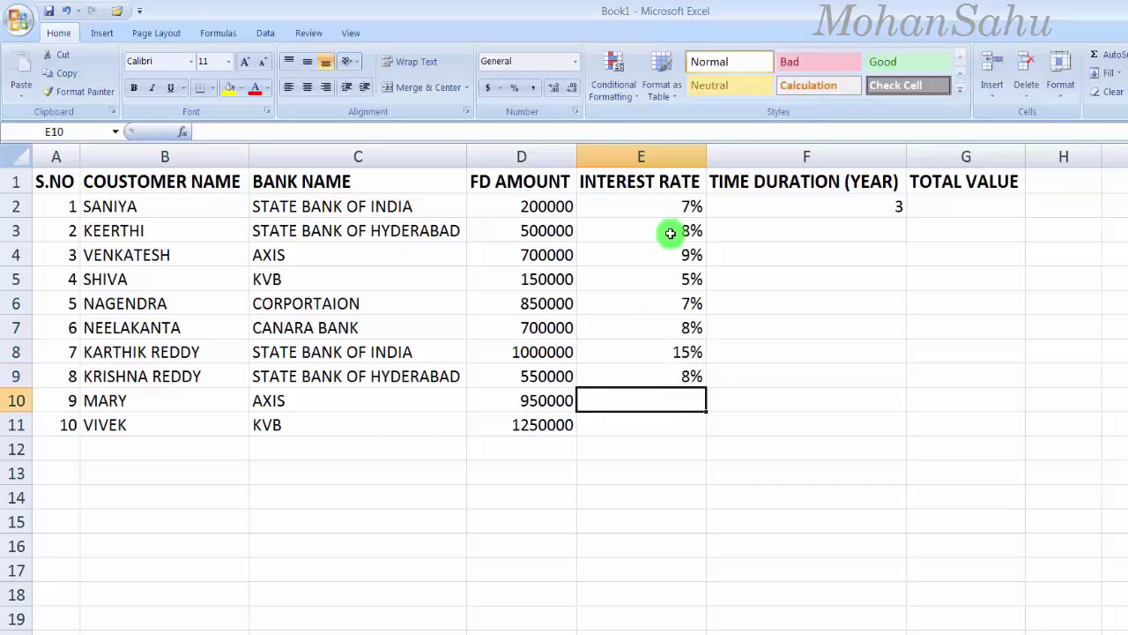
pyautogui.write('12%')
pyautogui.press('Return')
pyautogui.write('12%')
pyautogui.press('Return')
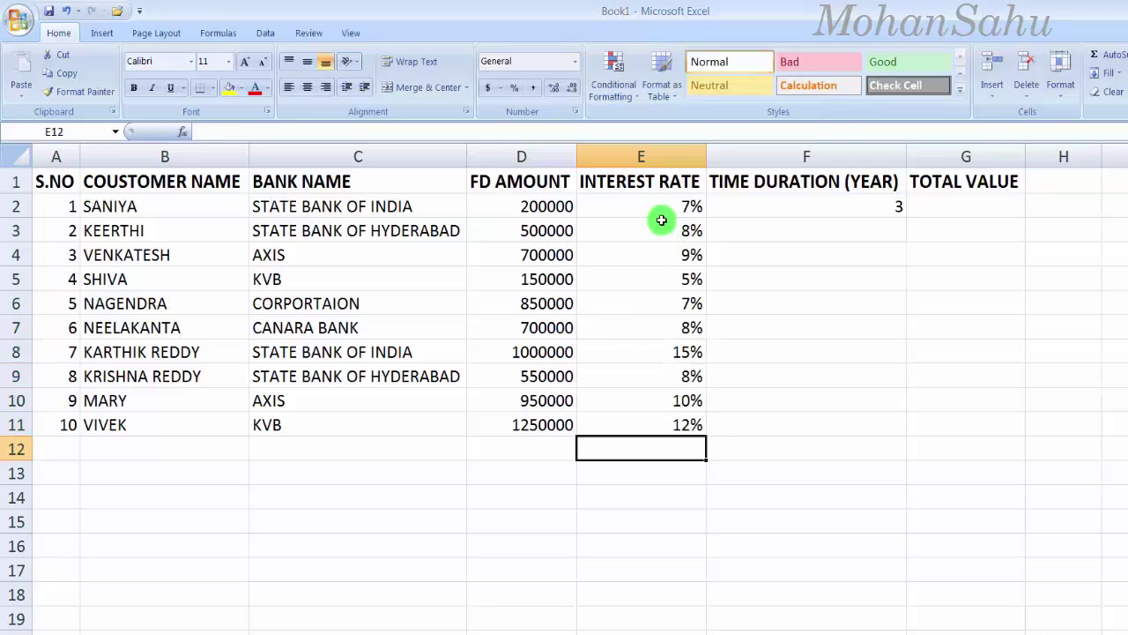
# - Enter durations of 5, 5, 4, 7, 8, 7, 4, 5 and 5 years down column F from F3
pyautogui.click(833, 230)
pyautogui.write('5')
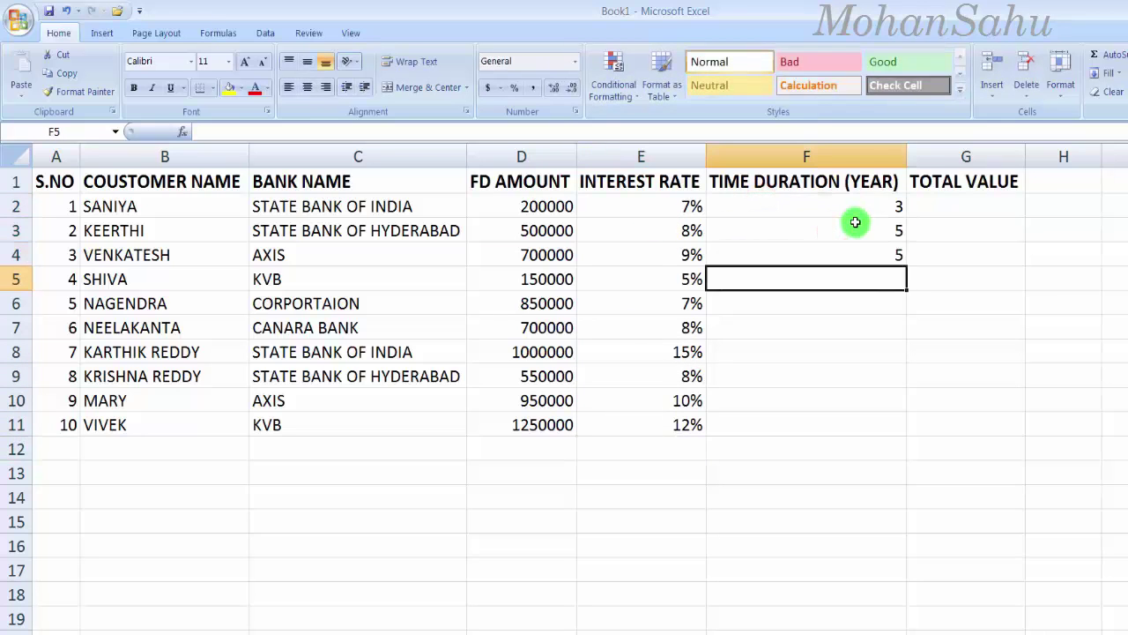
pyautogui.write(' 5 4 7 8 7 4 5 5')
pyautogui.press('Return')
pyautogui.press('Right')
pyautogui.press('Up')
pyautogui.press('Up')
pyautogui.press('Up')
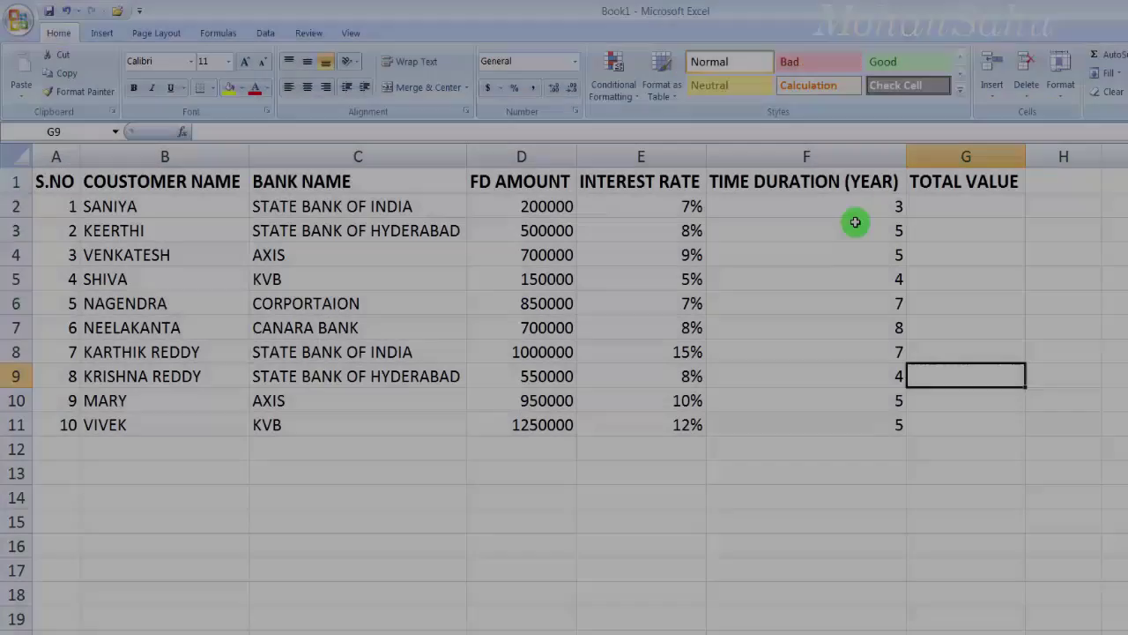
pyautogui.press('Up')
pyautogui.press('Up')
pyautogui.press('Up')
pyautogui.press('Up')
pyautogui.press('Up')
pyautogui.press('Up')
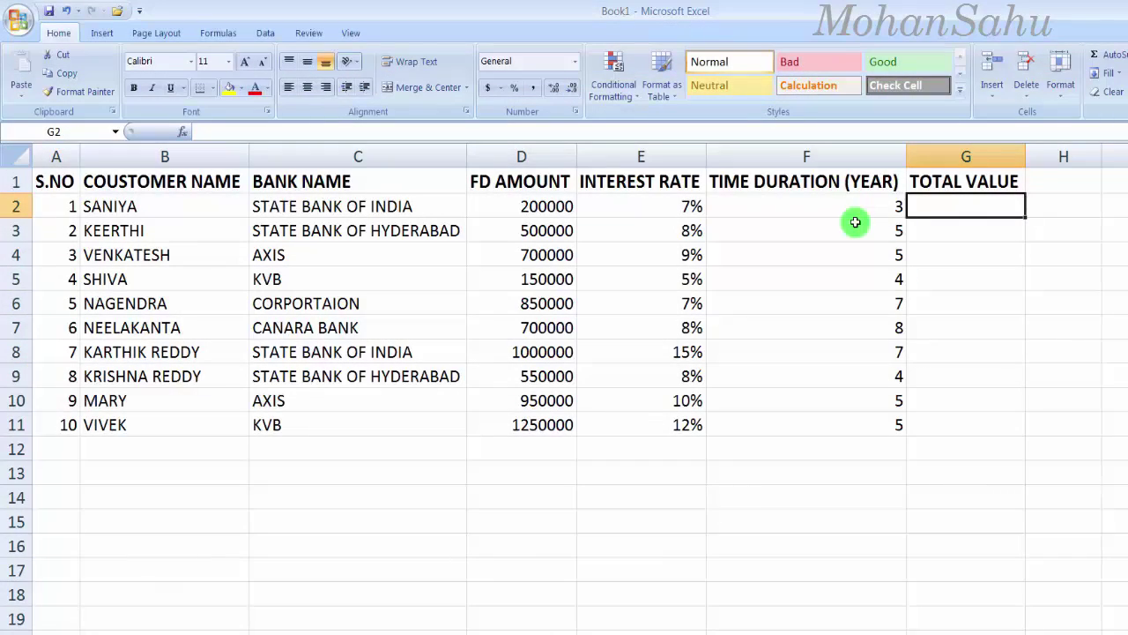
pyautogui.press('Left')
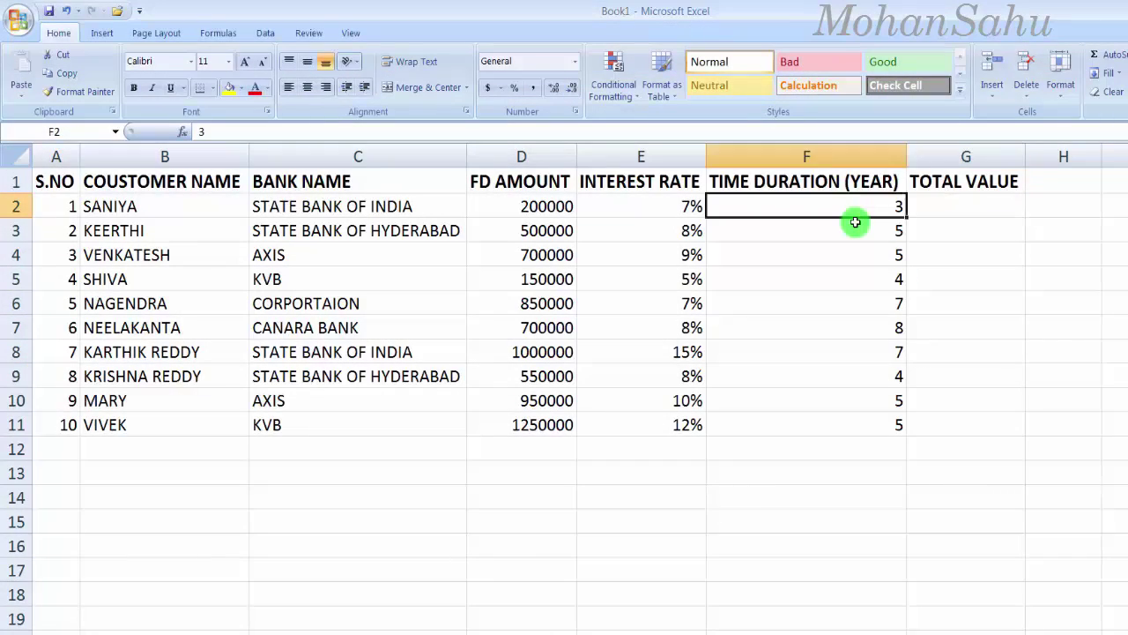
pyautogui.press('Right')
pyautogui.press('Up')
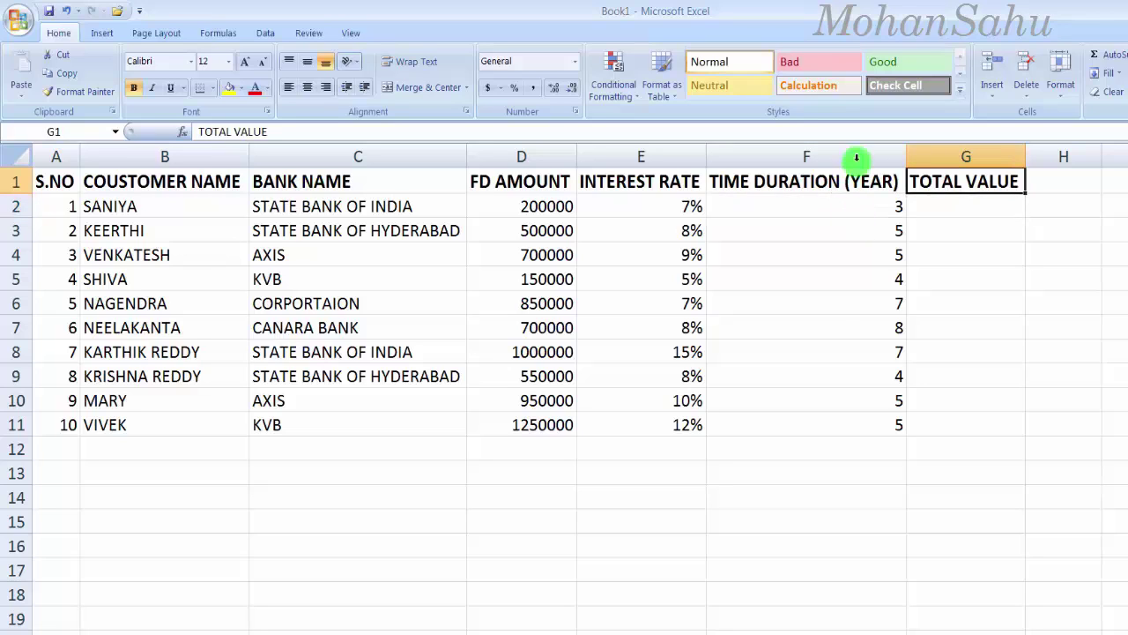
# - Narrow column F by dragging its right border inward
pyautogui.click(823, 185)
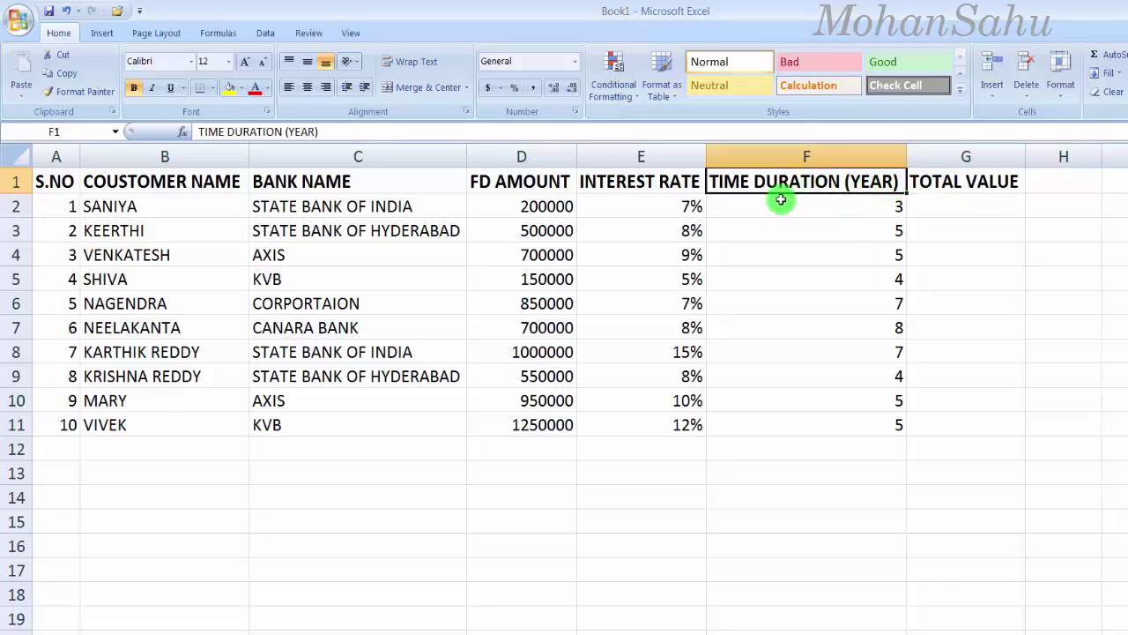
pyautogui.moveTo(844, 213); pyautogui.dragTo(848, 403)
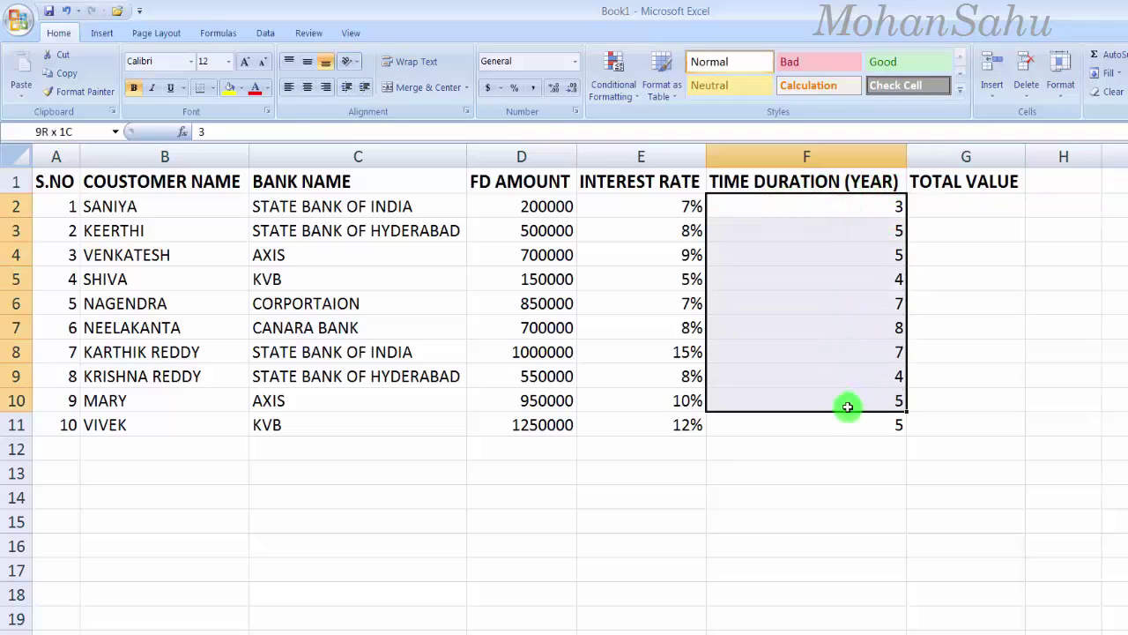
pyautogui.click(774, 181)
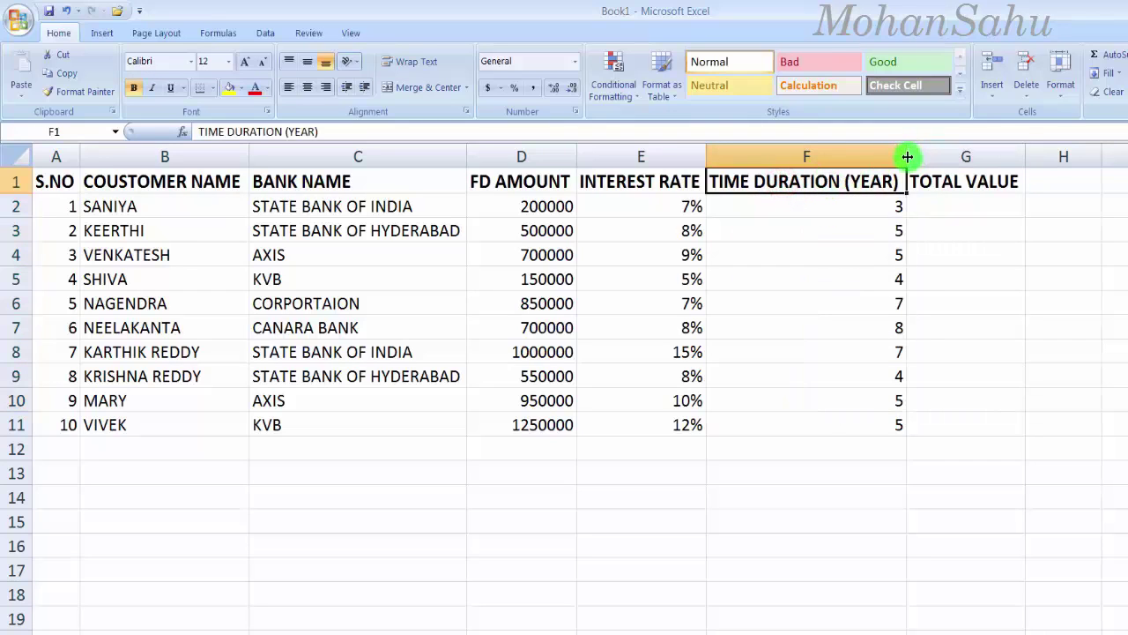
pyautogui.moveTo(907, 156); pyautogui.dragTo(845, 168)
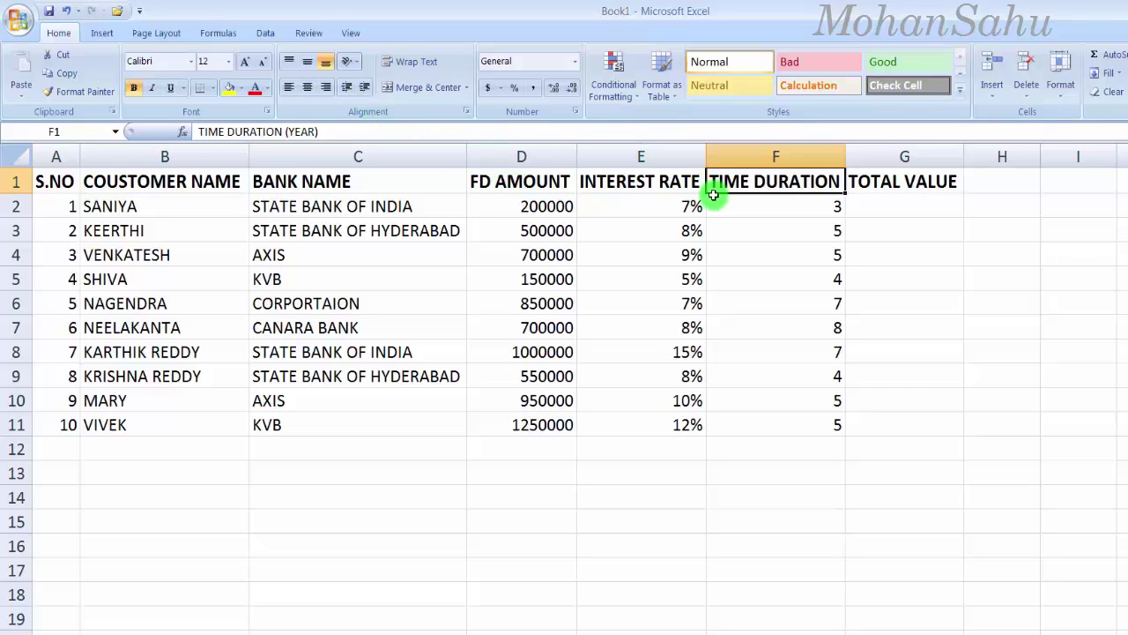
# - Wrap and centre the TIME DURATION (YEAR) header text
pyautogui.click(407, 64)
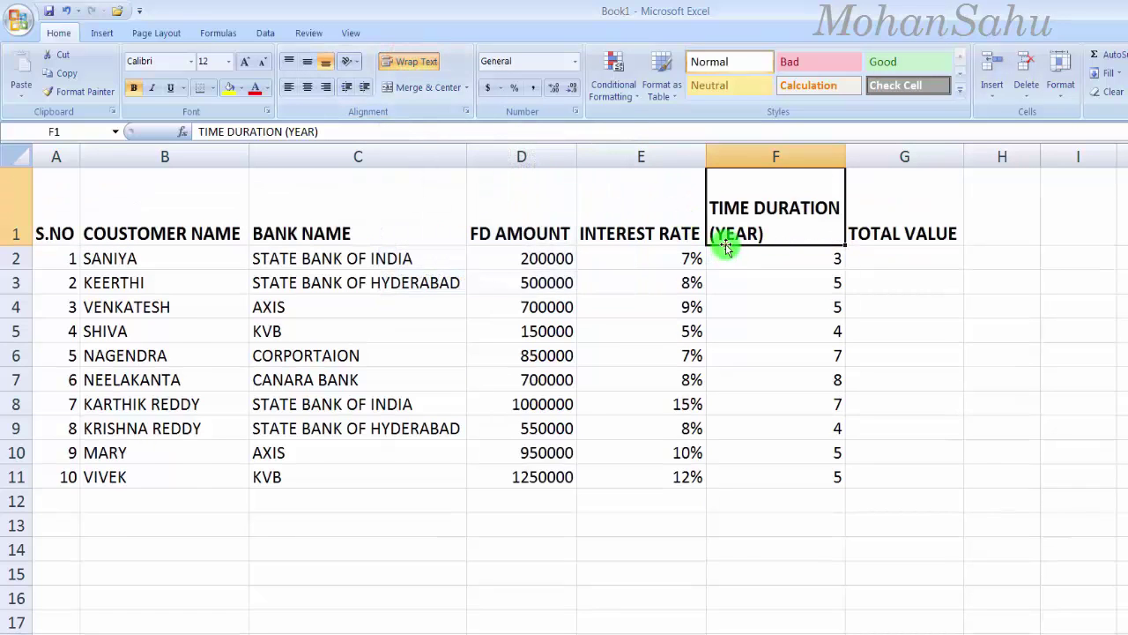
pyautogui.click(308, 86)
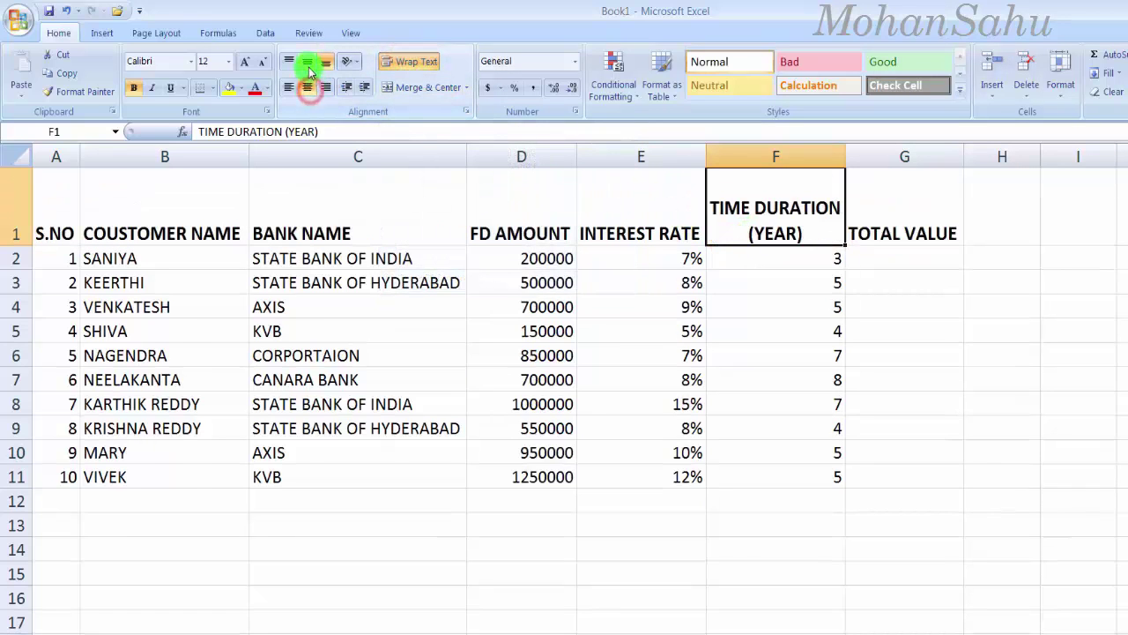
pyautogui.click(743, 300)
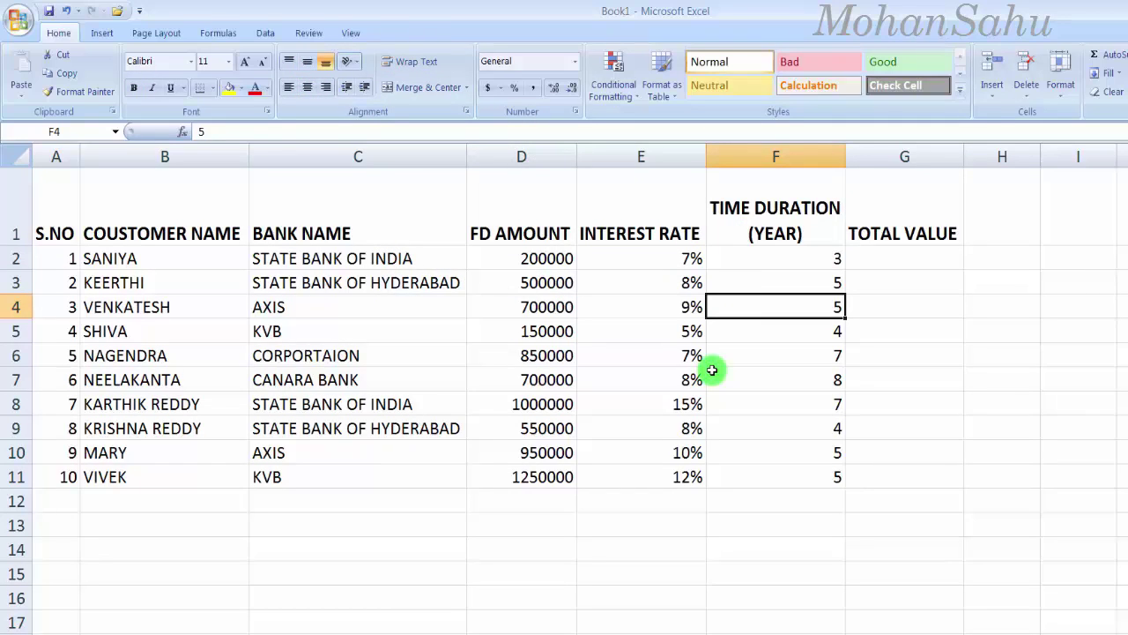
# - Apply Currency format to the first TOTAL VALUE cell, G2, using Ctrl+Shift+4
pyautogui.click(875, 255)
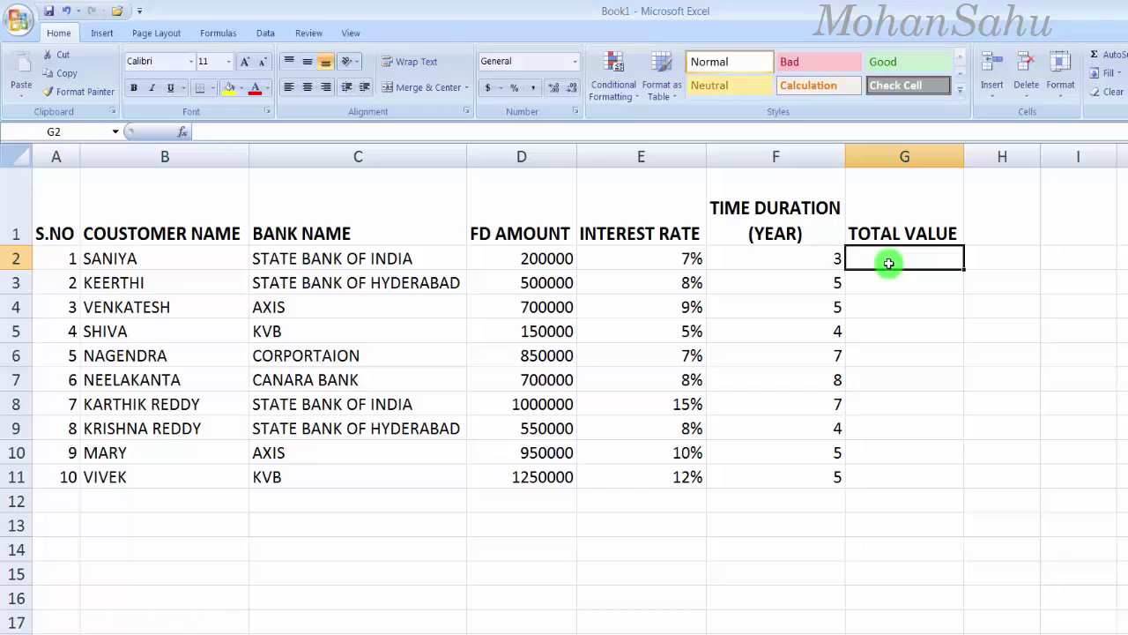
pyautogui.click(534, 261)
pyautogui.click(660, 272)
pyautogui.click(660, 260)
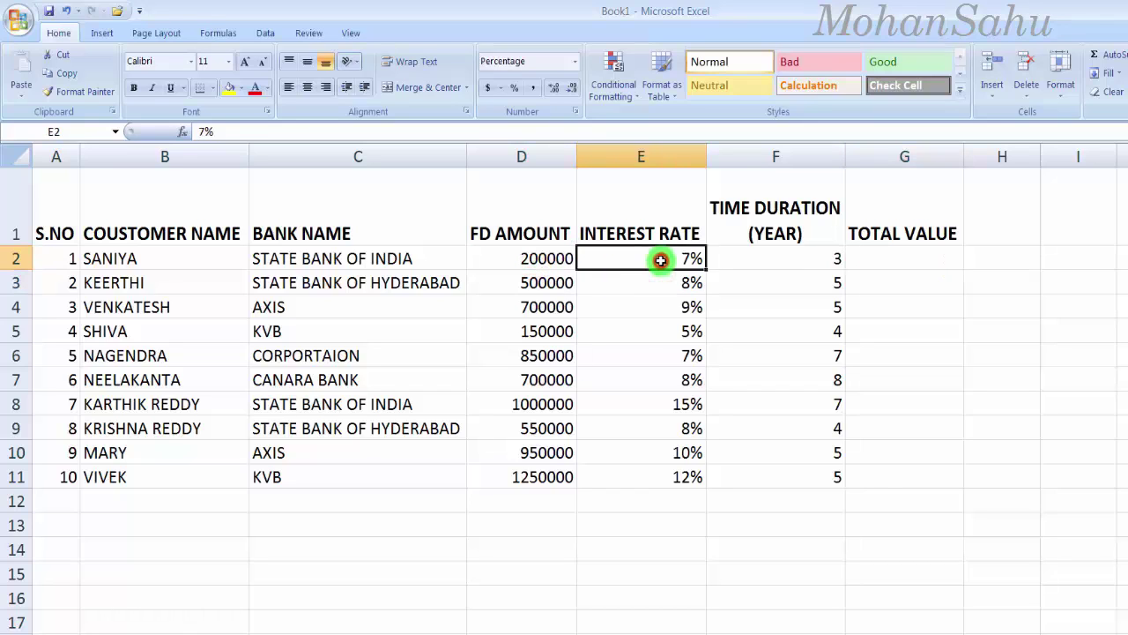
pyautogui.click(798, 263)
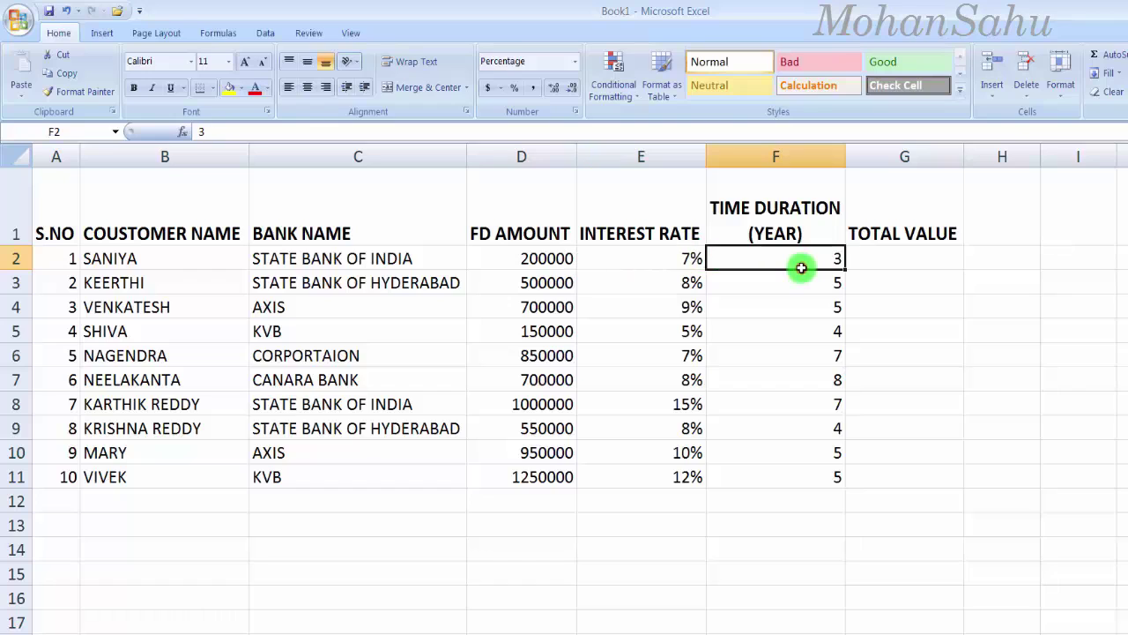
pyautogui.click(902, 260)
pyautogui.click(902, 236)
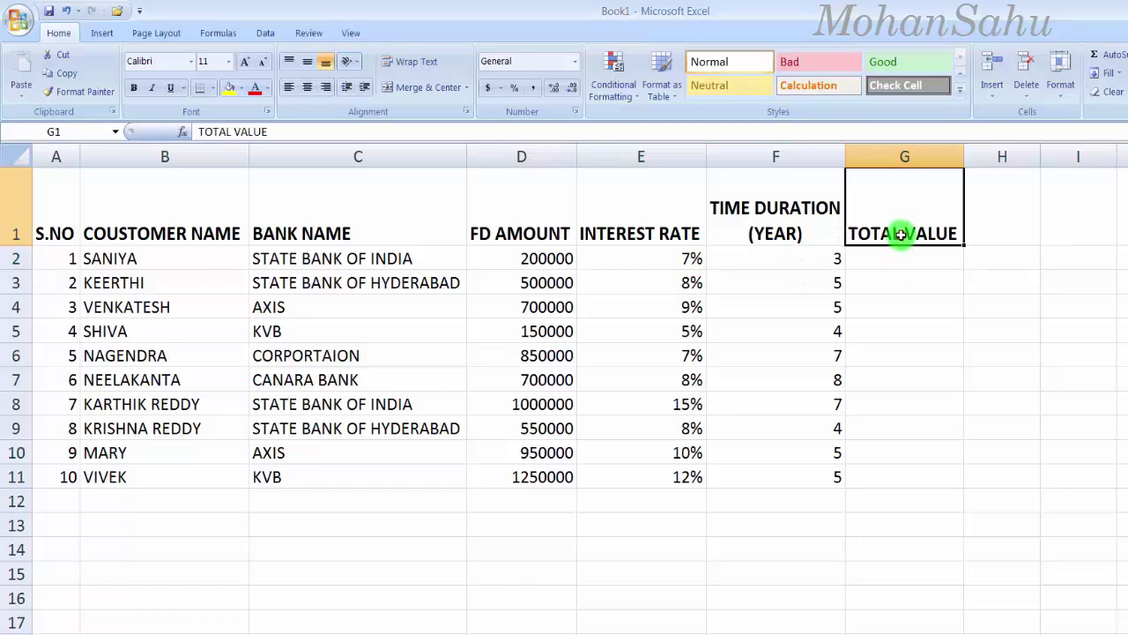
pyautogui.click(899, 277)
pyautogui.click(899, 259)
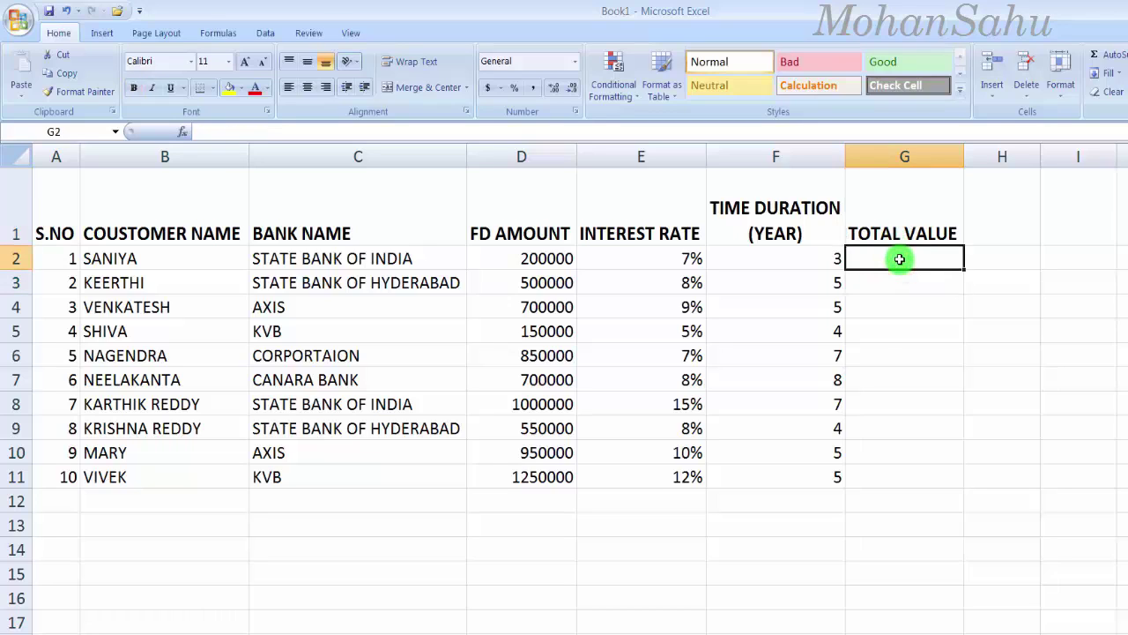
pyautogui.hotkey('ctrl', 'shift', '4')
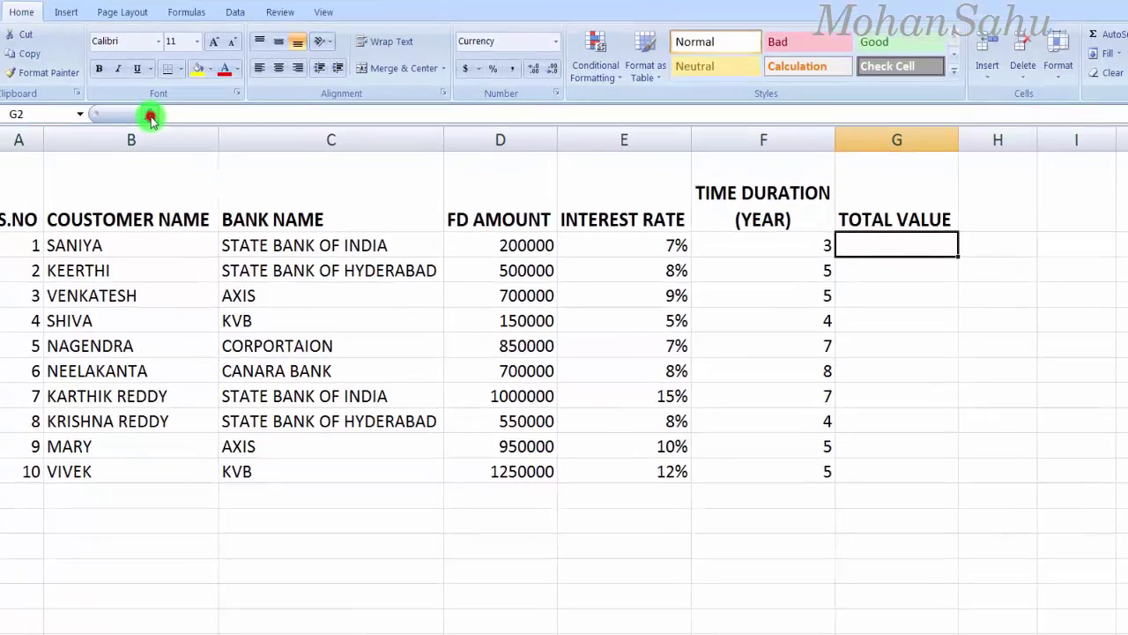
# - Search Insert Function for FV and insert it into G2
pyautogui.click(150, 117)
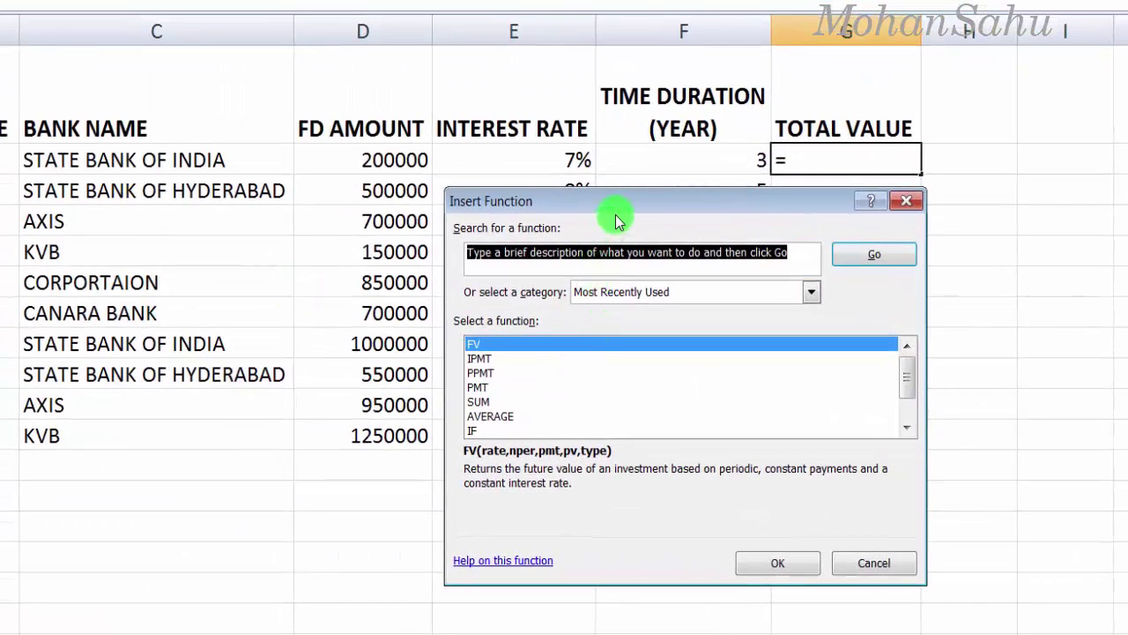
pyautogui.click(512, 255)
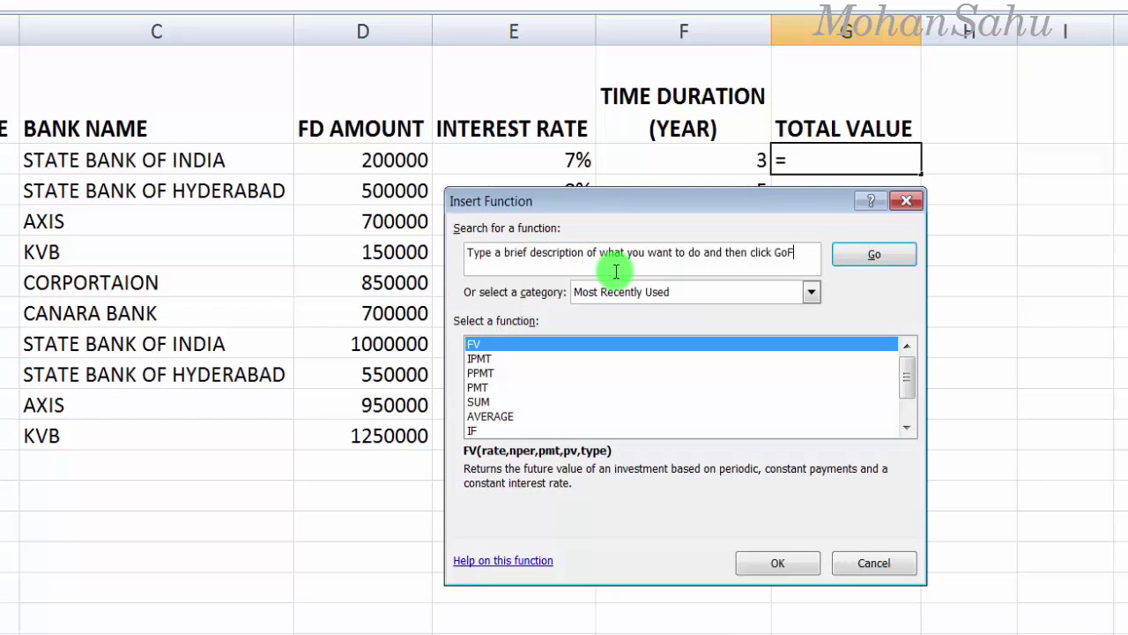
pyautogui.hotkey('ctrl', 'a')
pyautogui.write('F')
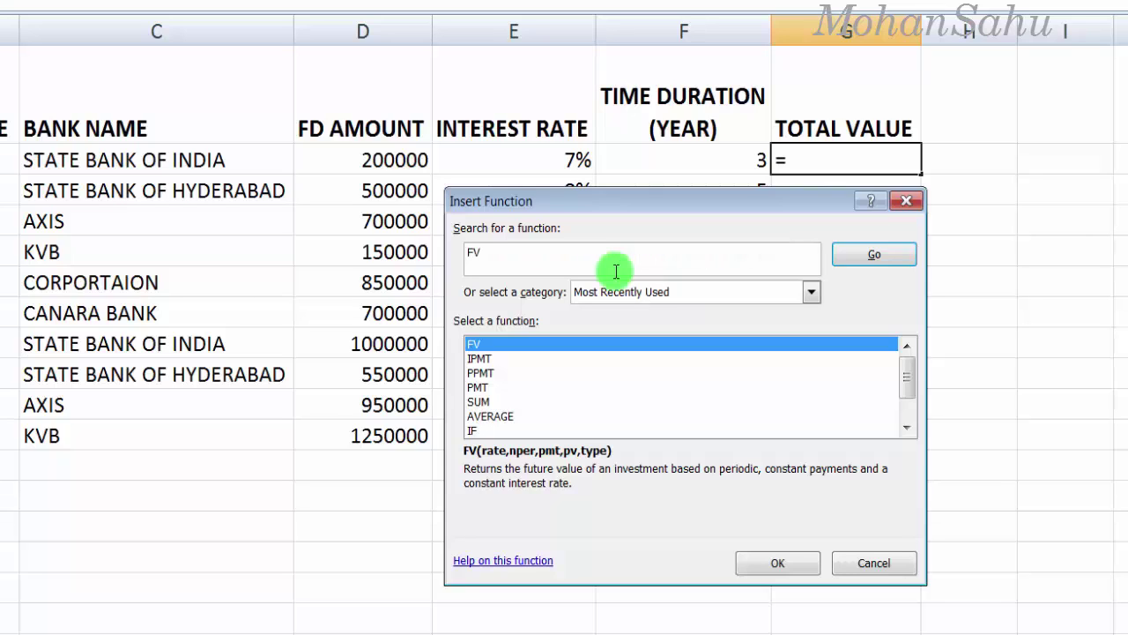
pyautogui.click(846, 258)
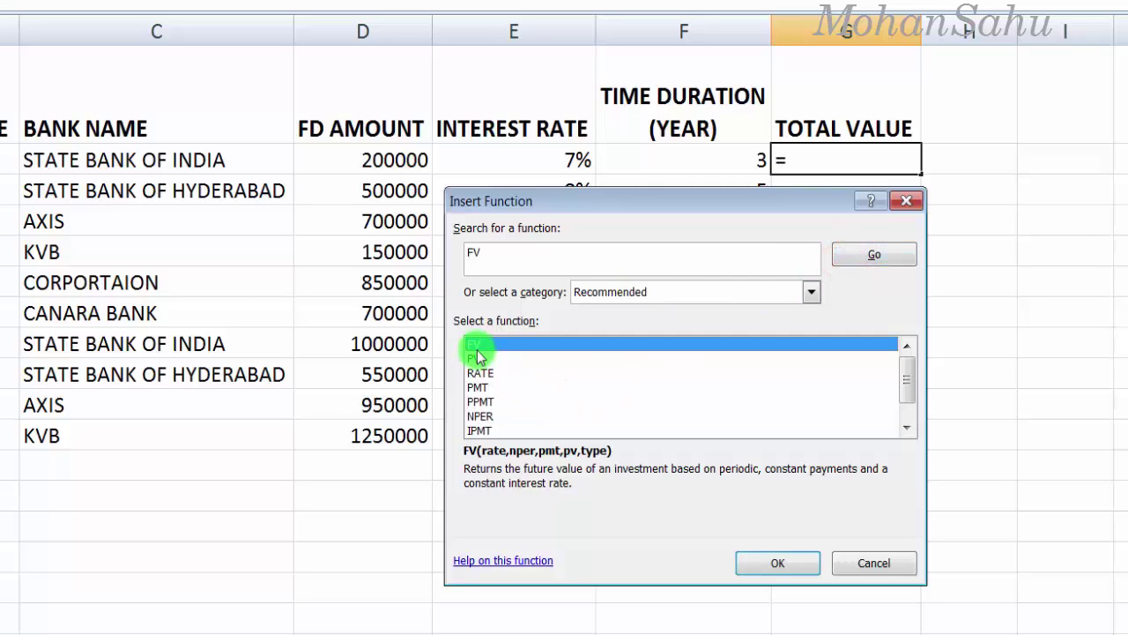
pyautogui.click(780, 564)
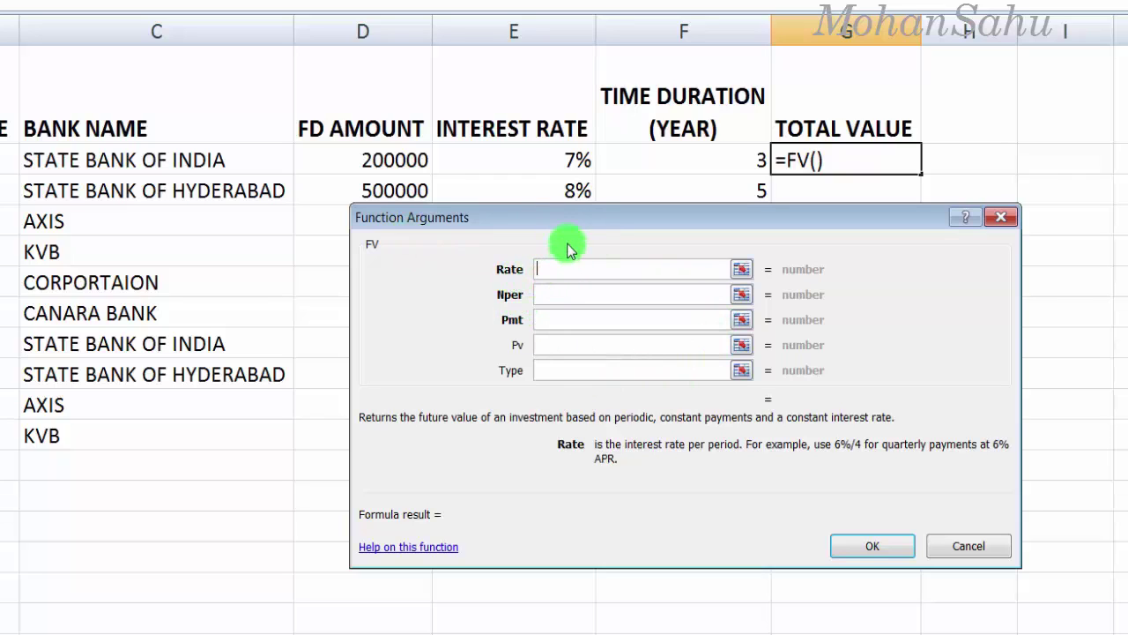
# - Set FV arguments to Rate E2, Nper F2, Pv D2 and Type 0, leaving Pmt blank
pyautogui.click(561, 159)
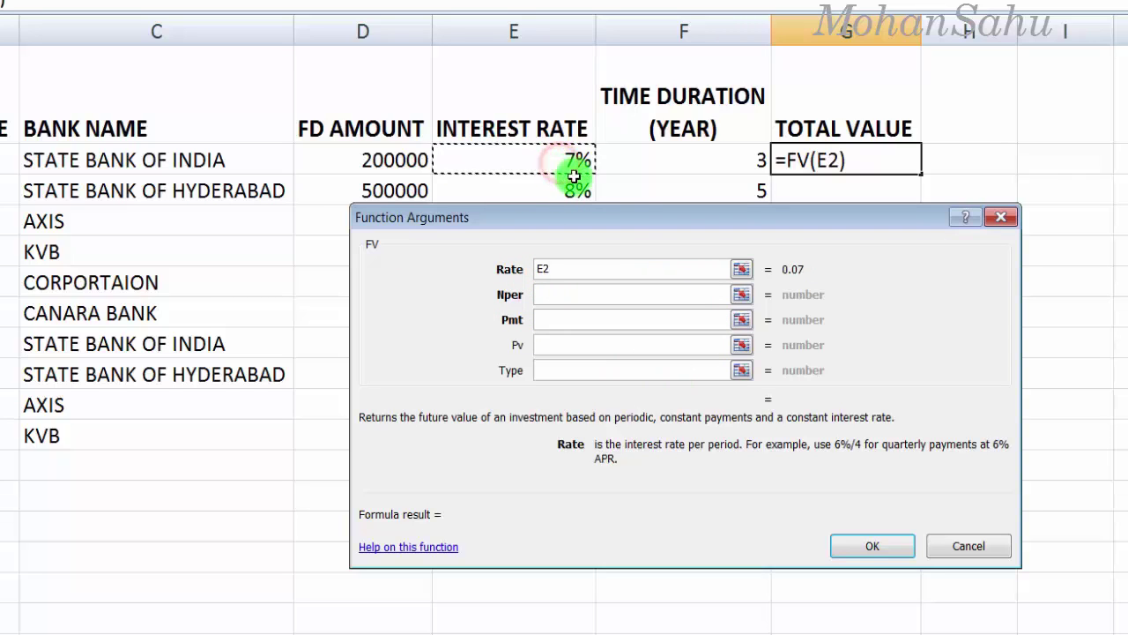
pyautogui.click(559, 299)
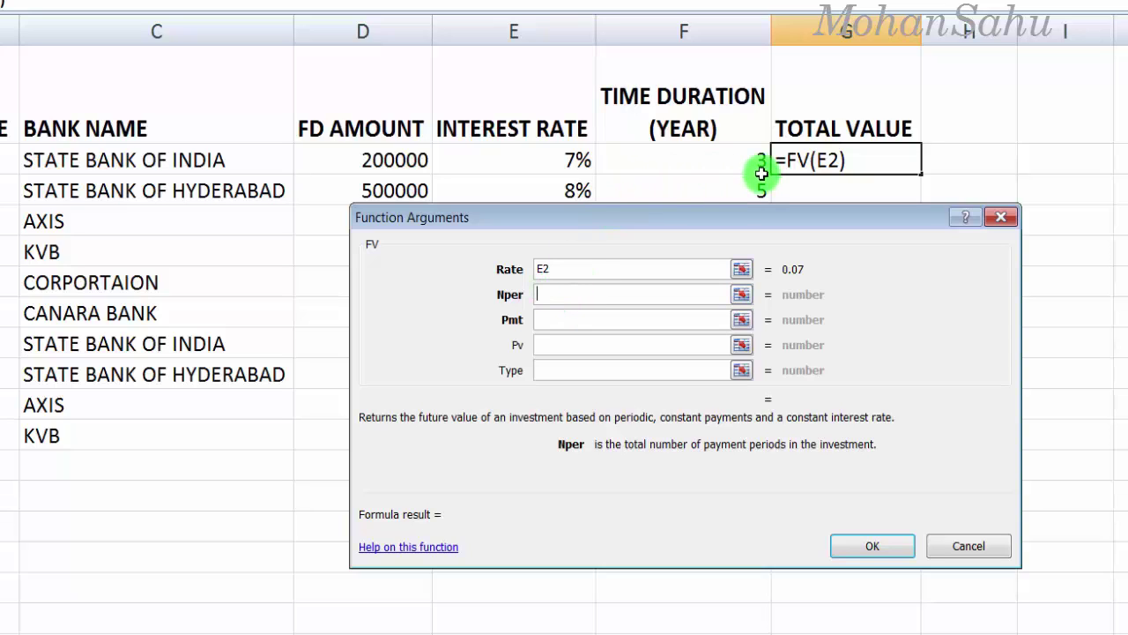
pyautogui.click(735, 159)
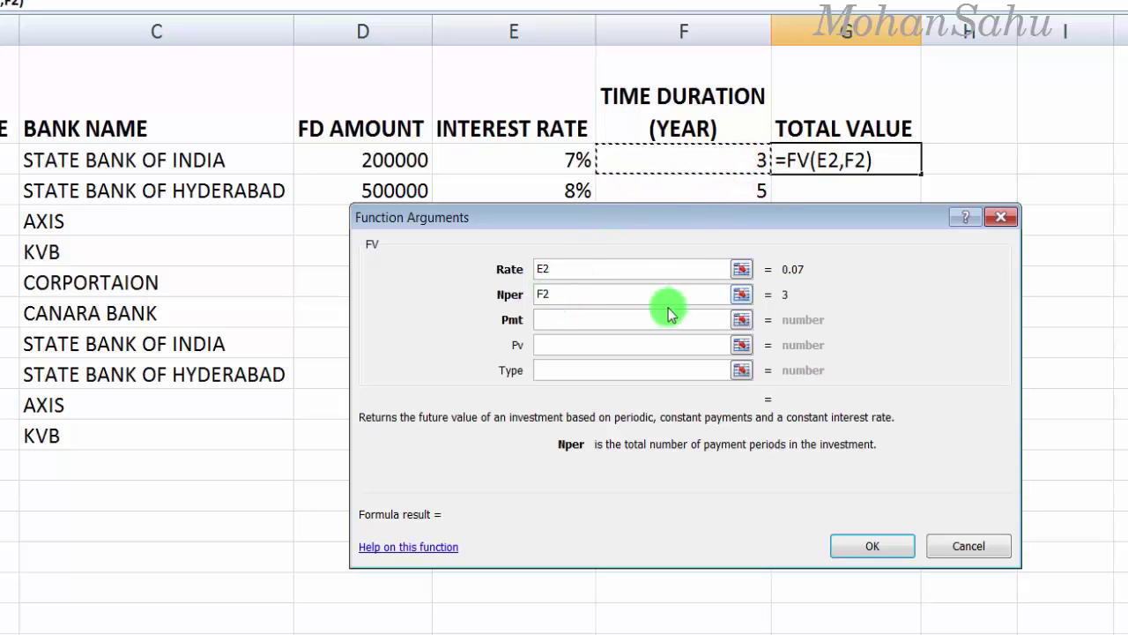
pyautogui.click(582, 319)
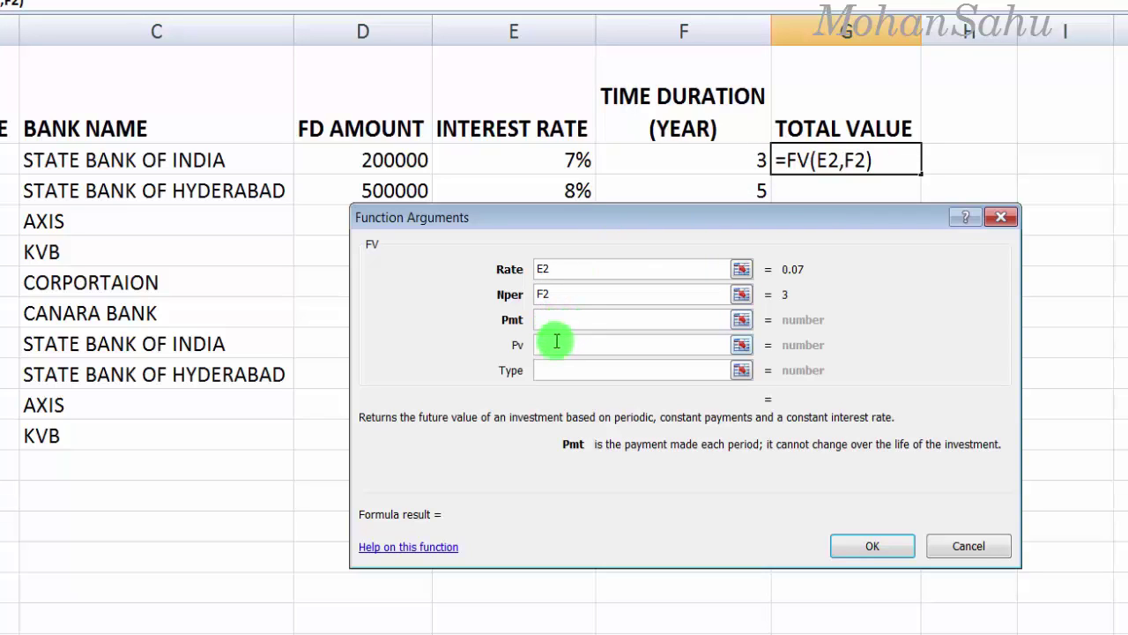
pyautogui.click(553, 345)
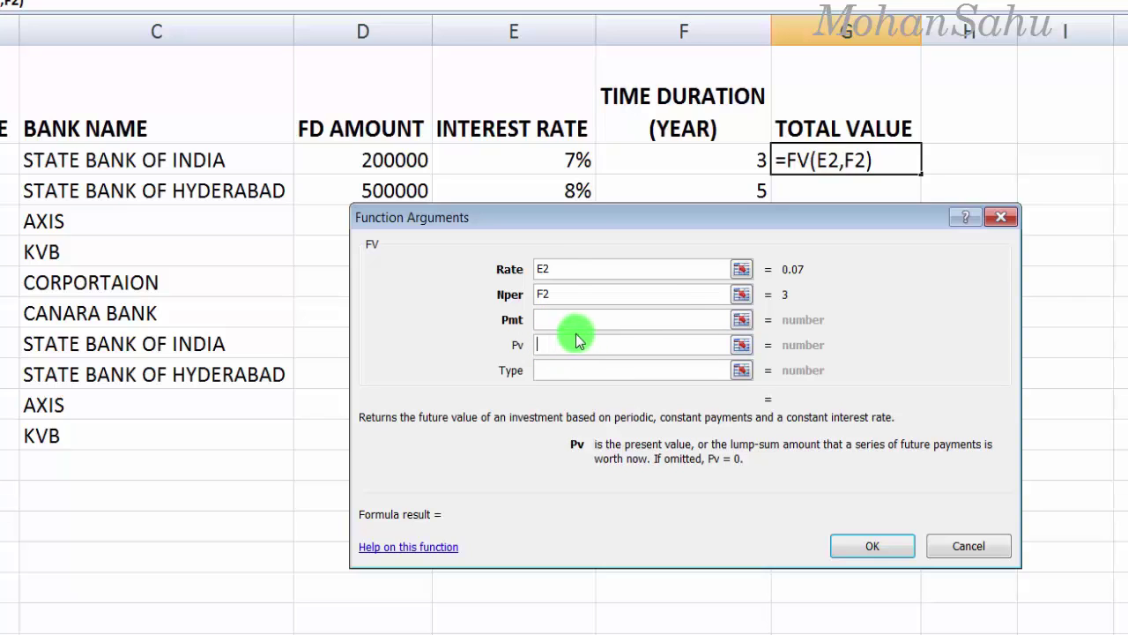
pyautogui.click(390, 163)
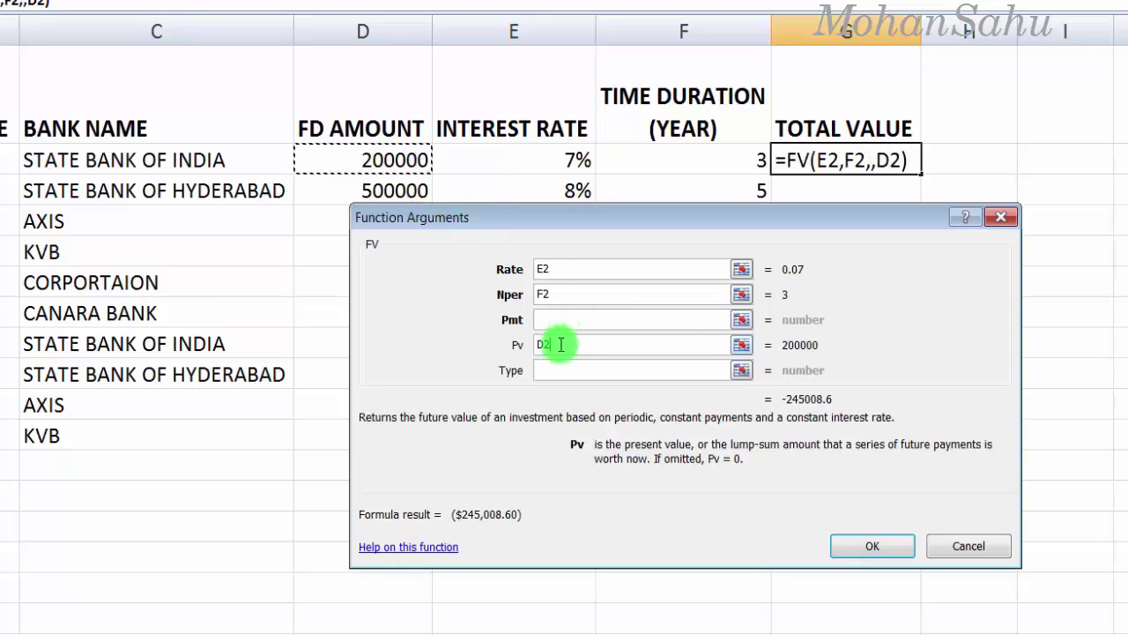
pyautogui.click(552, 374)
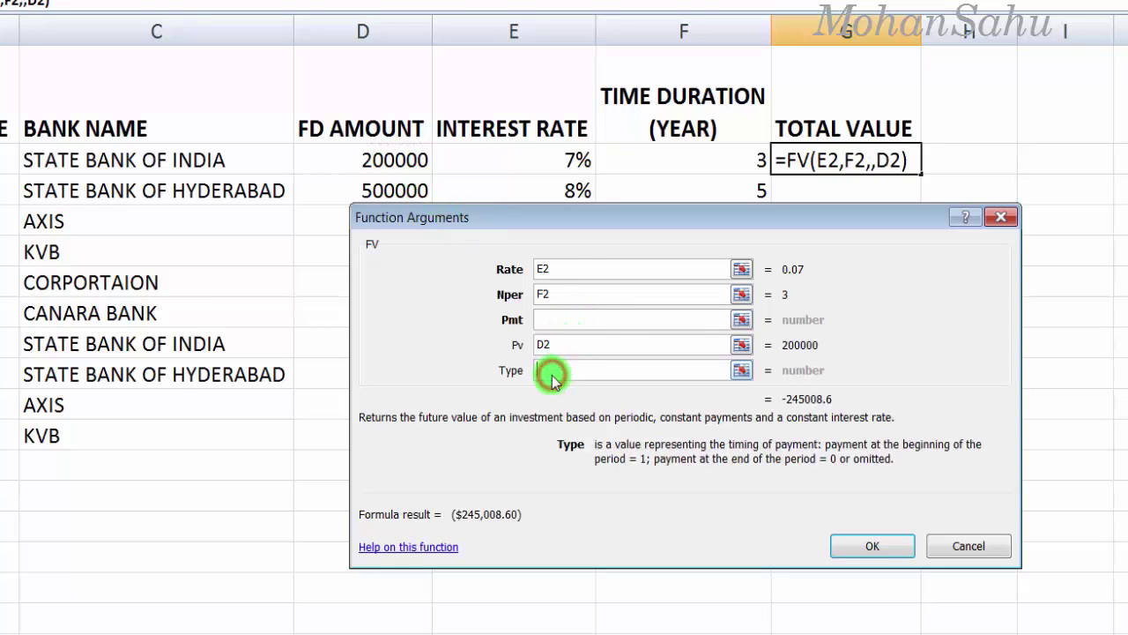
pyautogui.write('0')
pyautogui.click(877, 545)
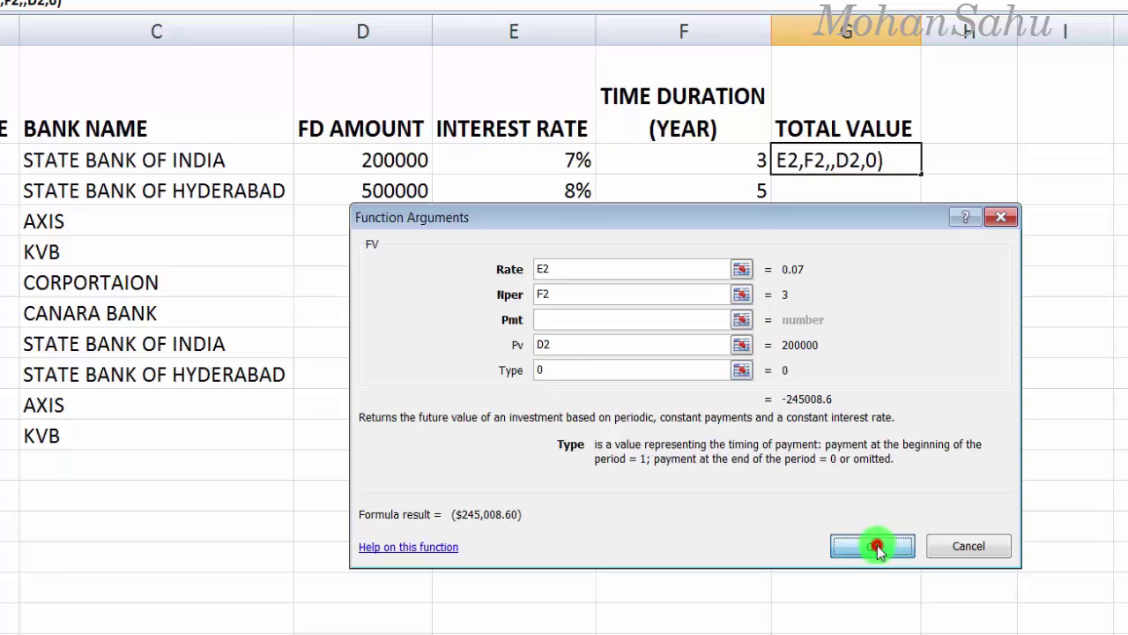
# - Review the first deposit's amount, rate and duration, then select G3 for the next total
pyautogui.click(837, 179)
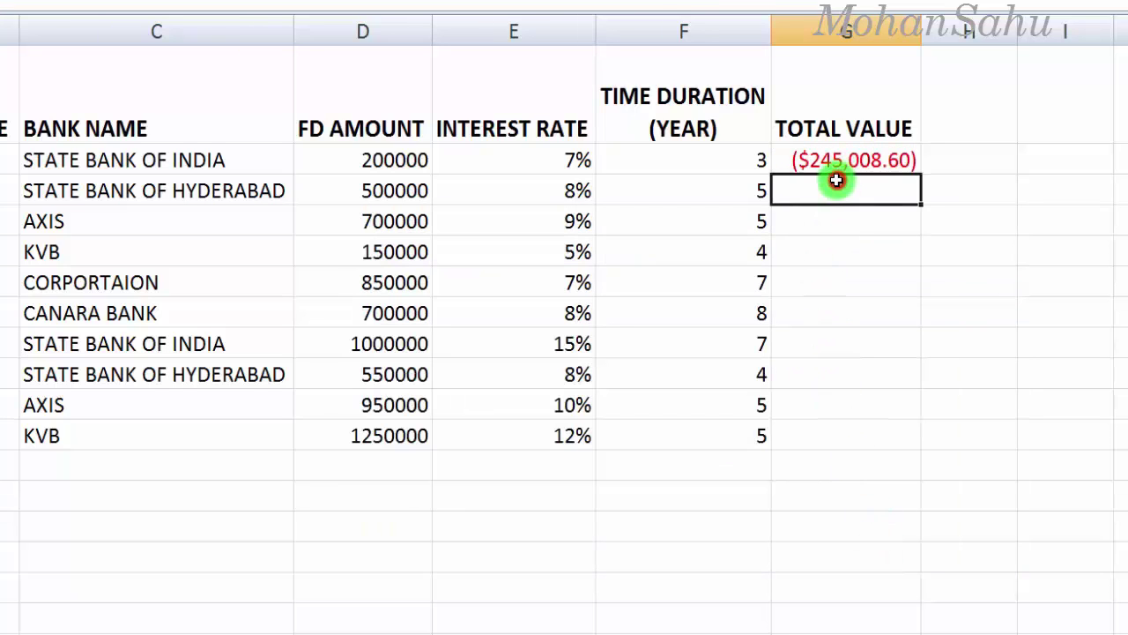
pyautogui.click(426, 164)
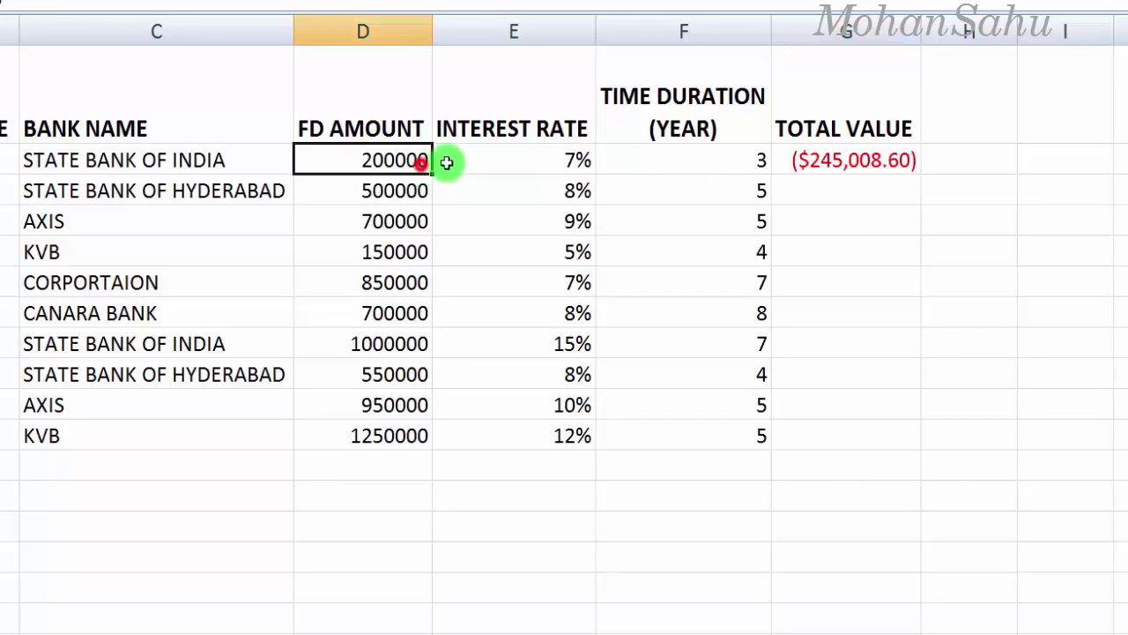
pyautogui.click(538, 158)
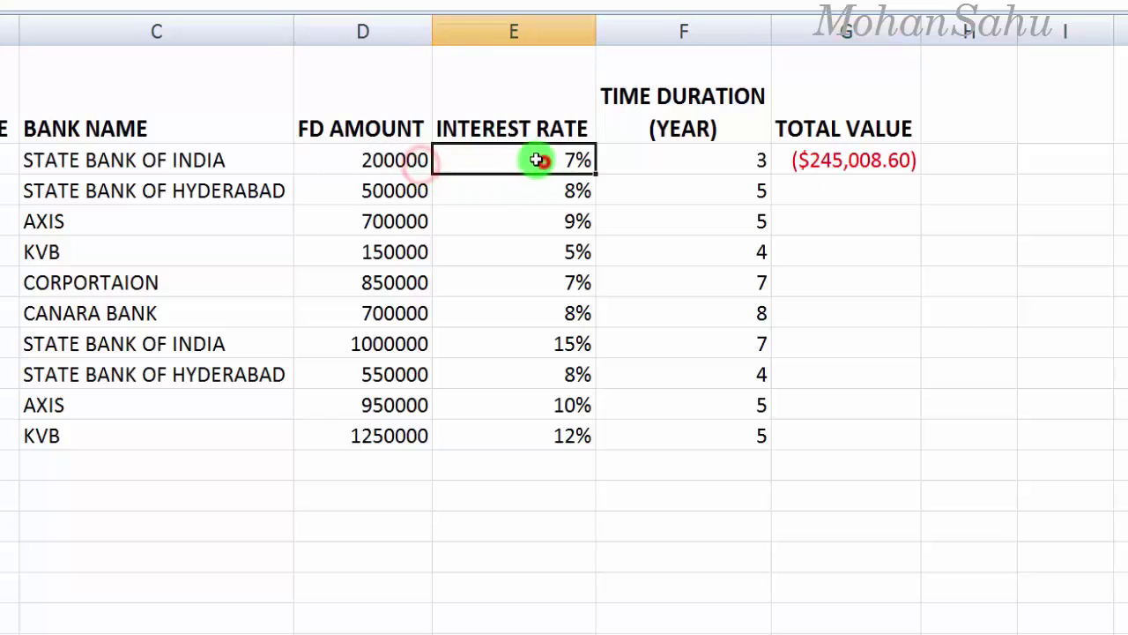
pyautogui.click(726, 161)
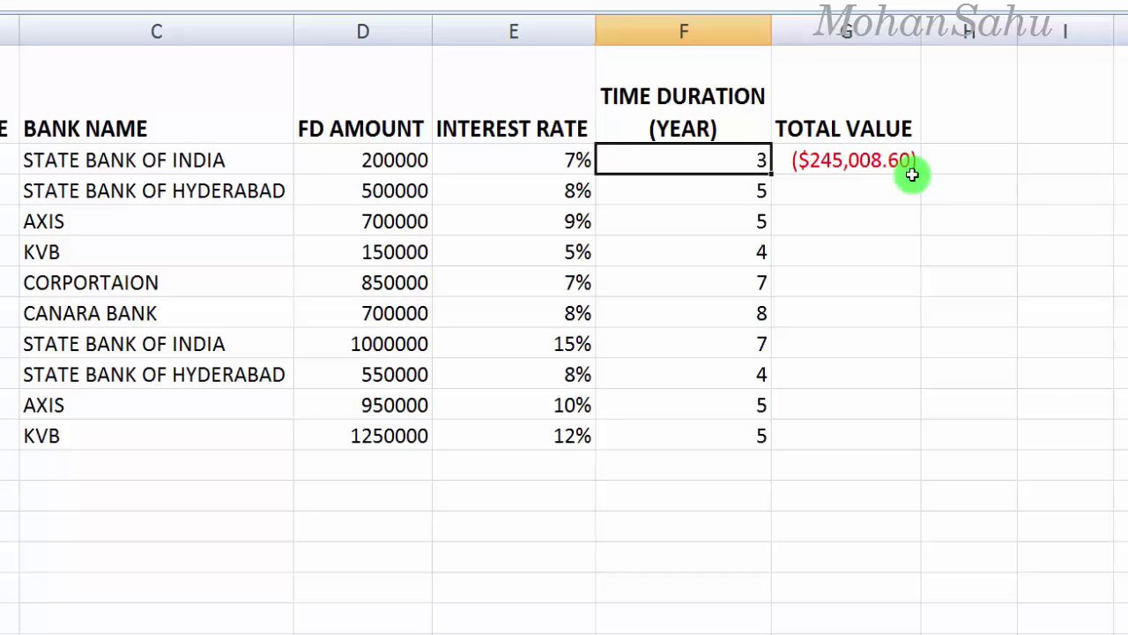
pyautogui.click(870, 189)
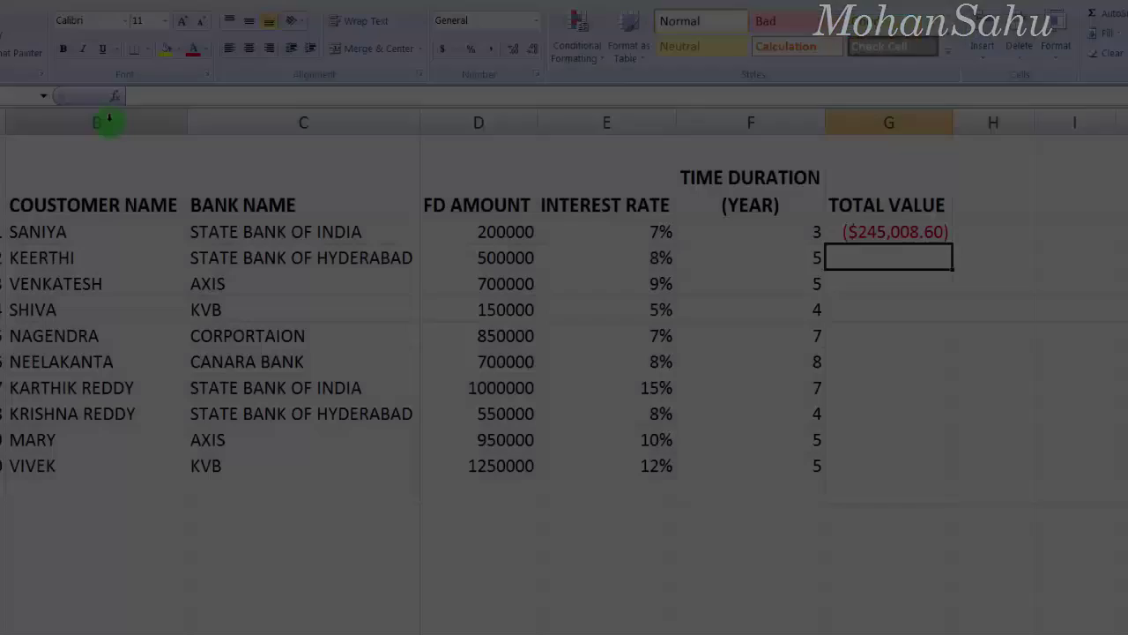
# - Insert FV in G3 with Rate E3, Nper F3, Pv D3 and Type 0, giving ($734,664.04)
pyautogui.click(116, 96)
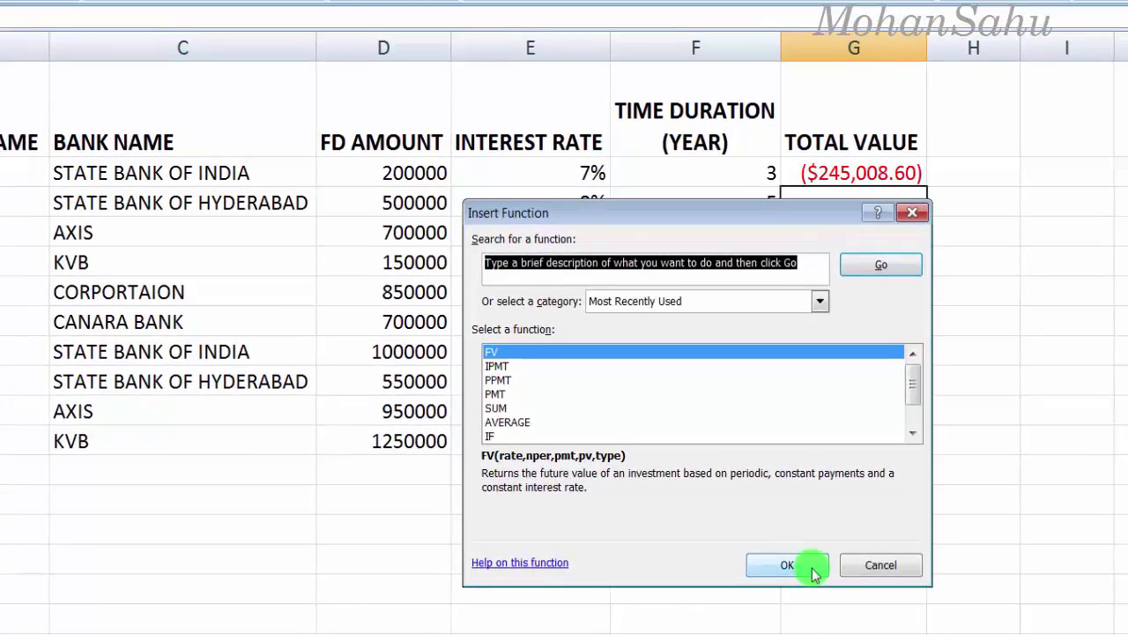
pyautogui.click(830, 574)
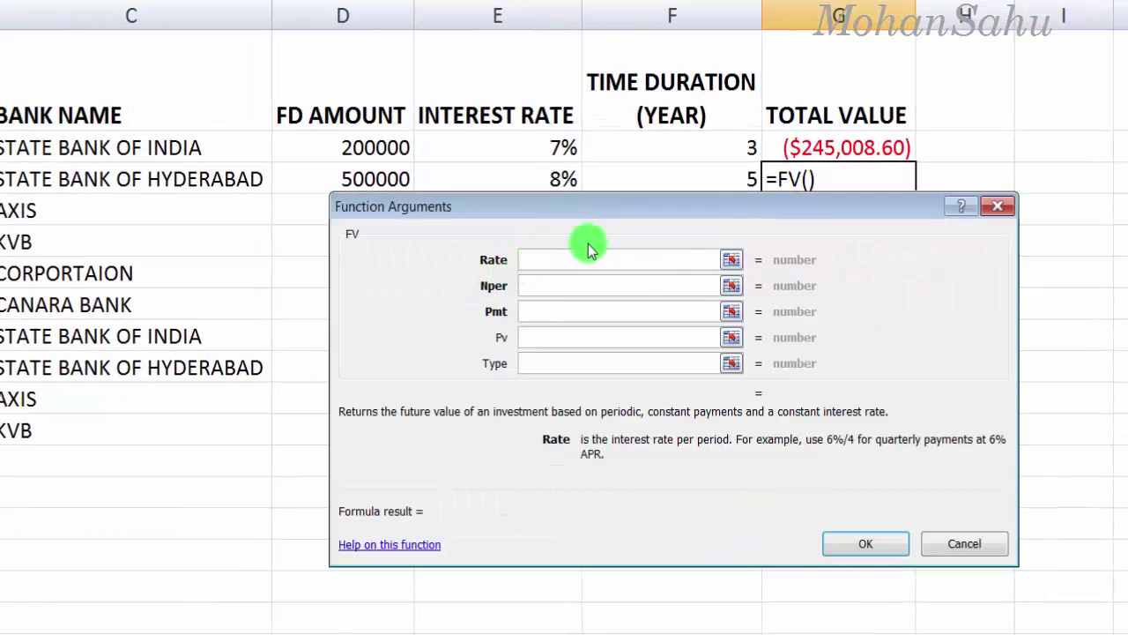
pyautogui.moveTo(564, 206); pyautogui.dragTo(563, 215)
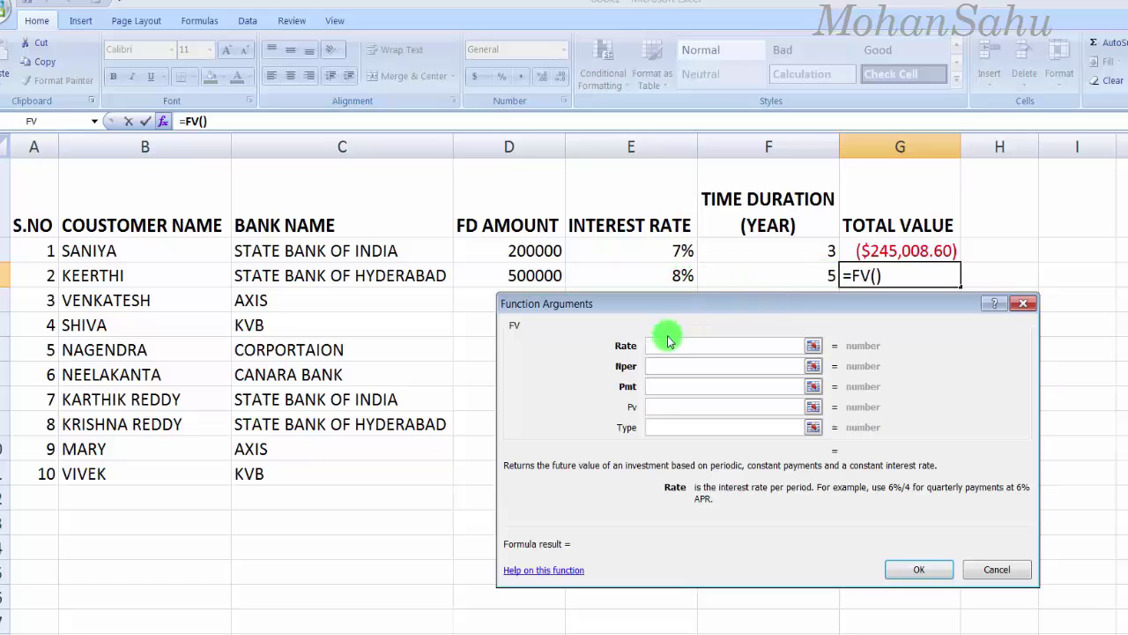
pyautogui.click(678, 275)
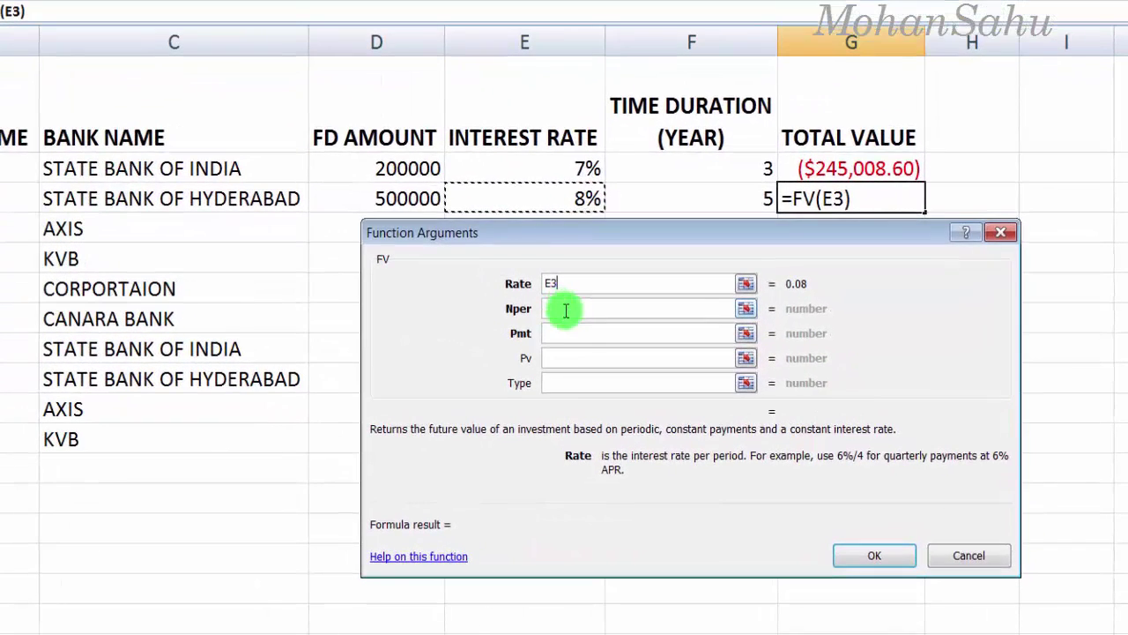
pyautogui.click(566, 309)
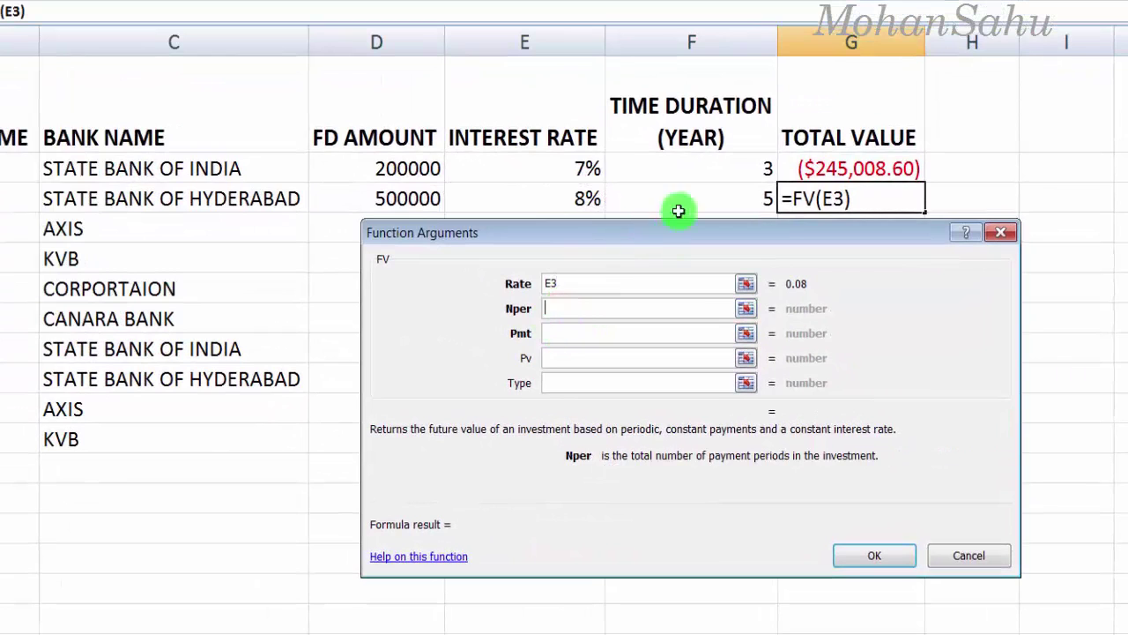
pyautogui.click(758, 199)
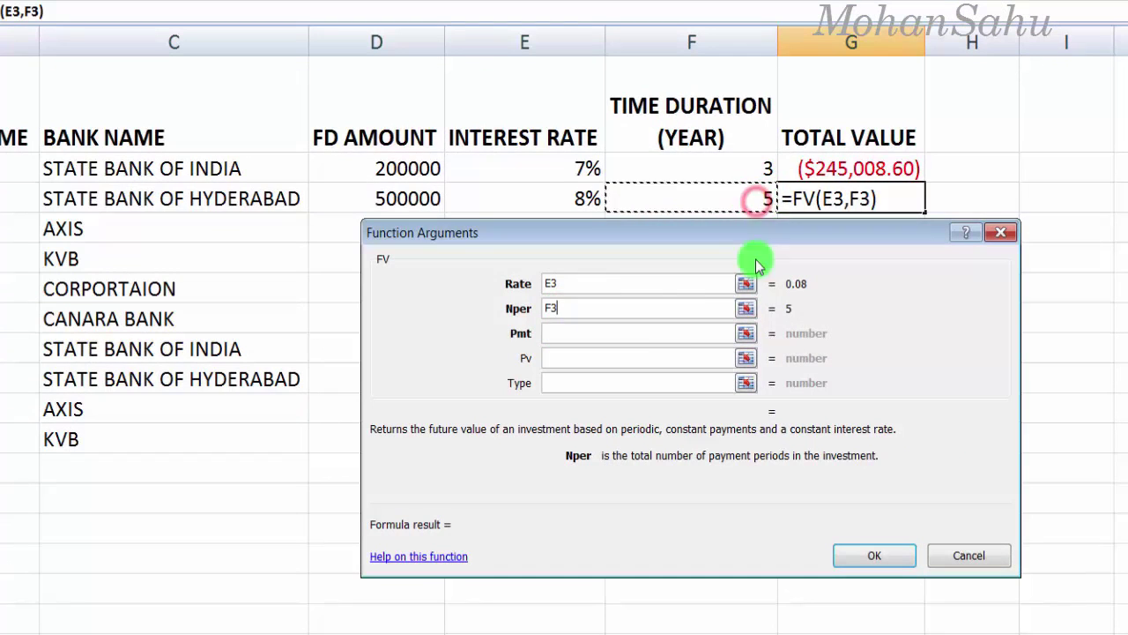
pyautogui.click(566, 334)
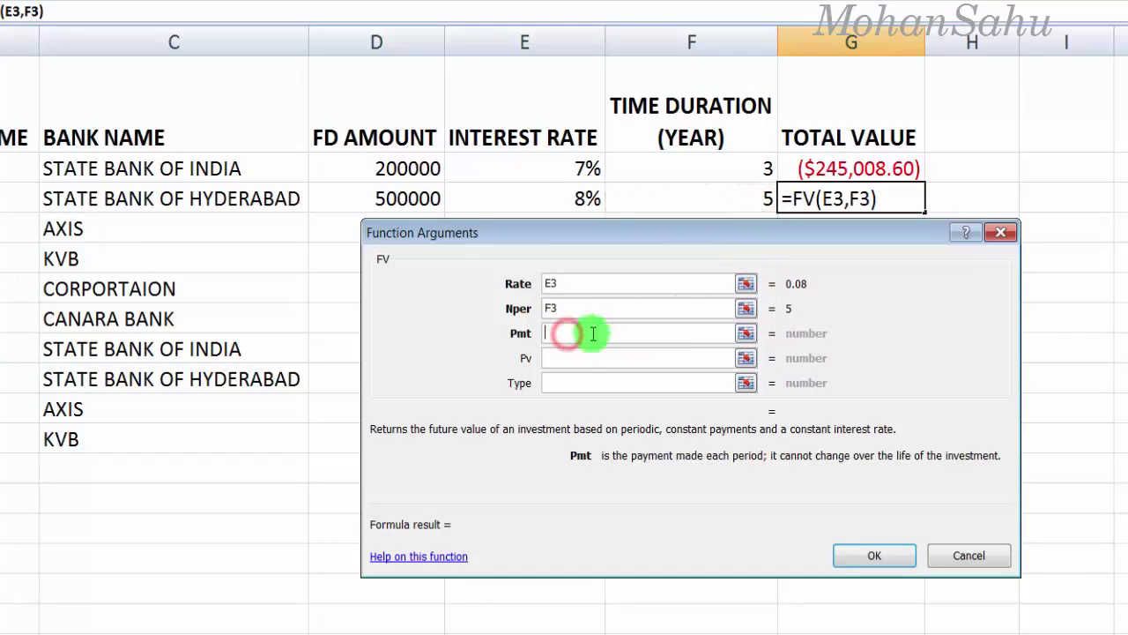
pyautogui.click(556, 360)
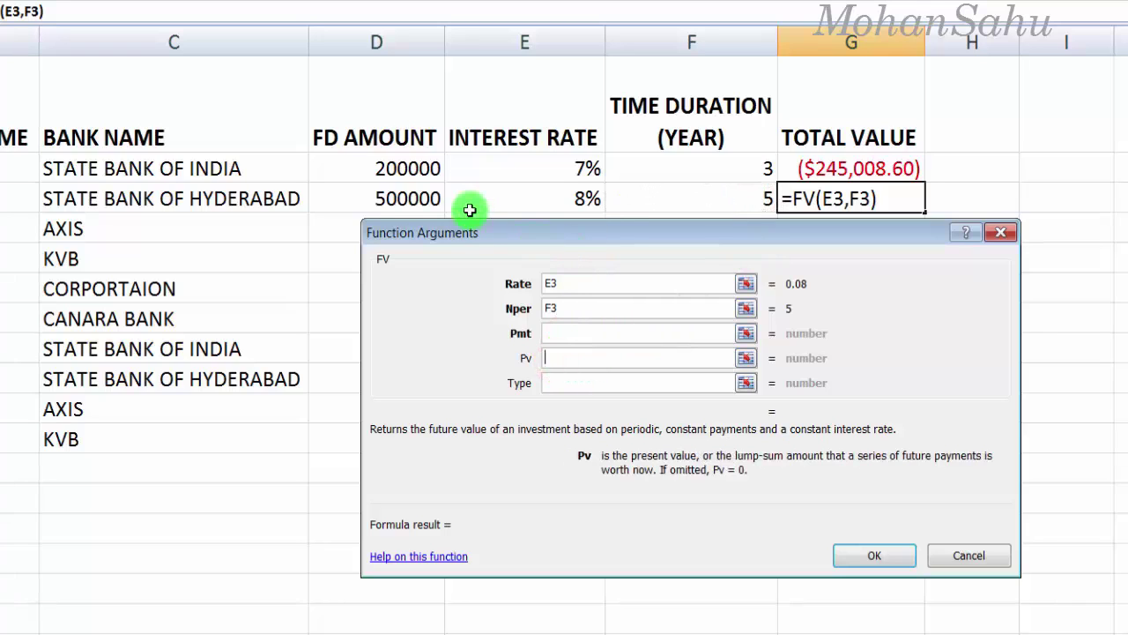
pyautogui.click(389, 200)
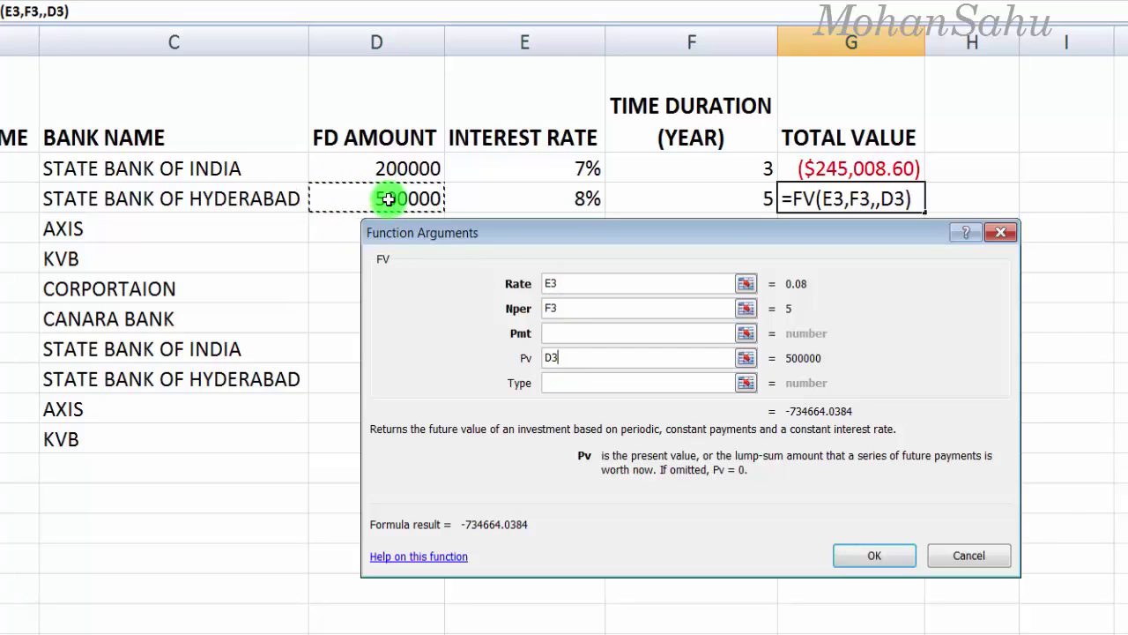
pyautogui.click(561, 384)
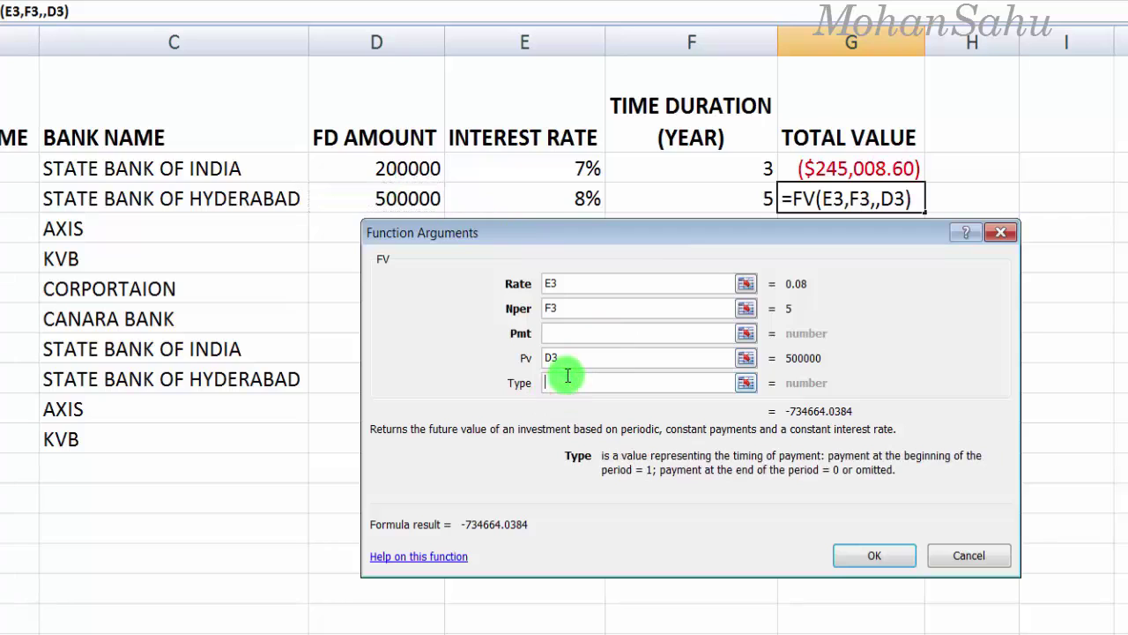
pyautogui.write('0')
pyautogui.click(868, 553)
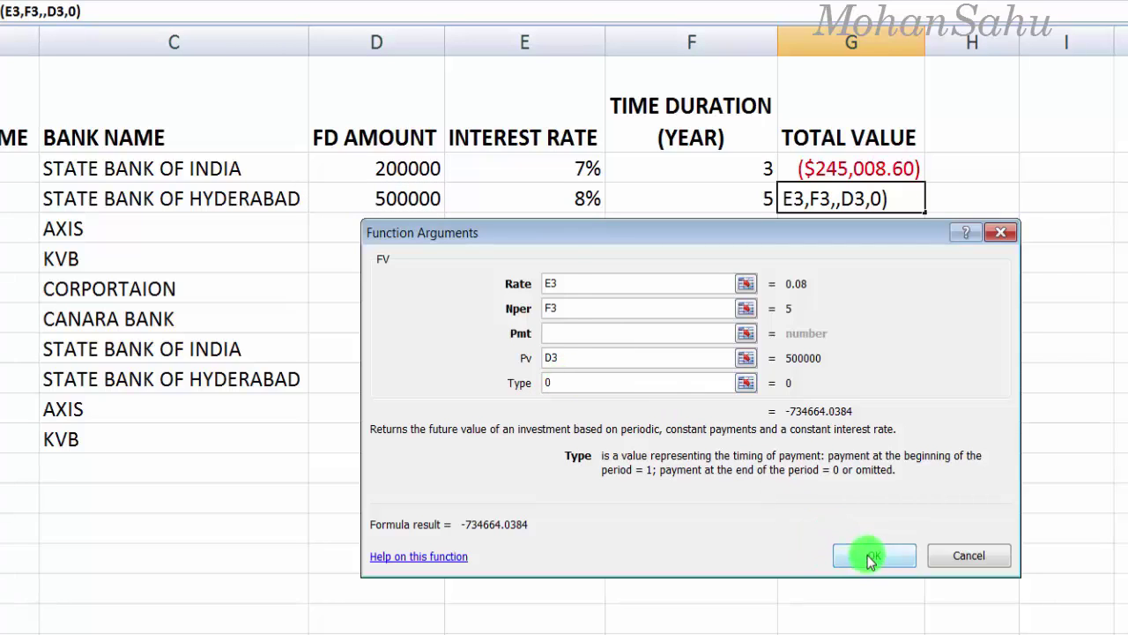
pyautogui.click(402, 198)
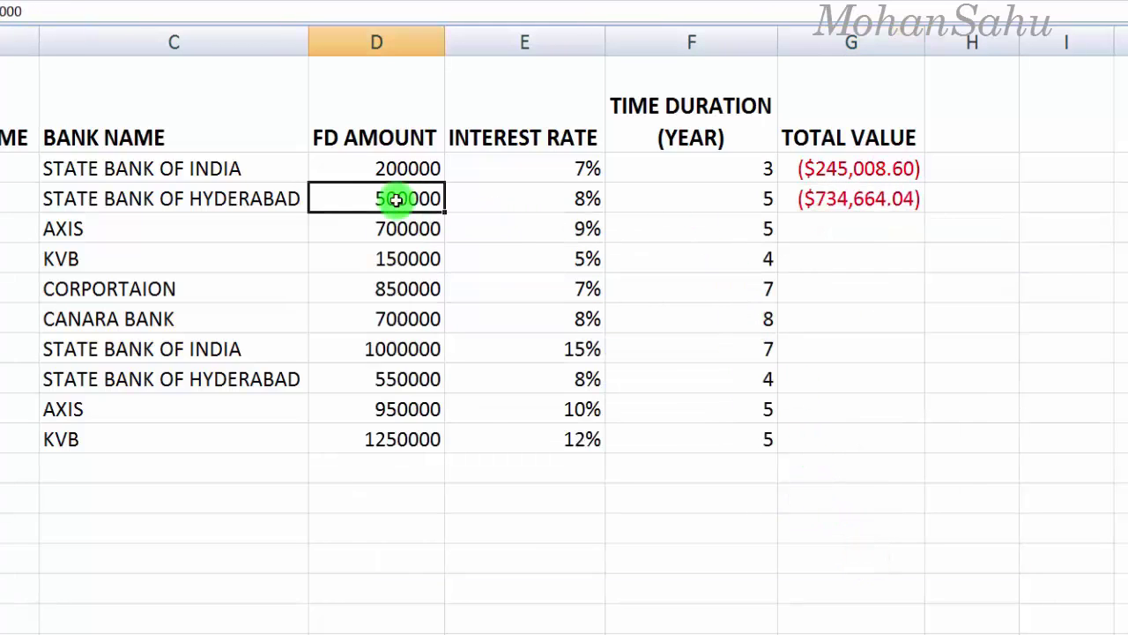
pyautogui.click(597, 198)
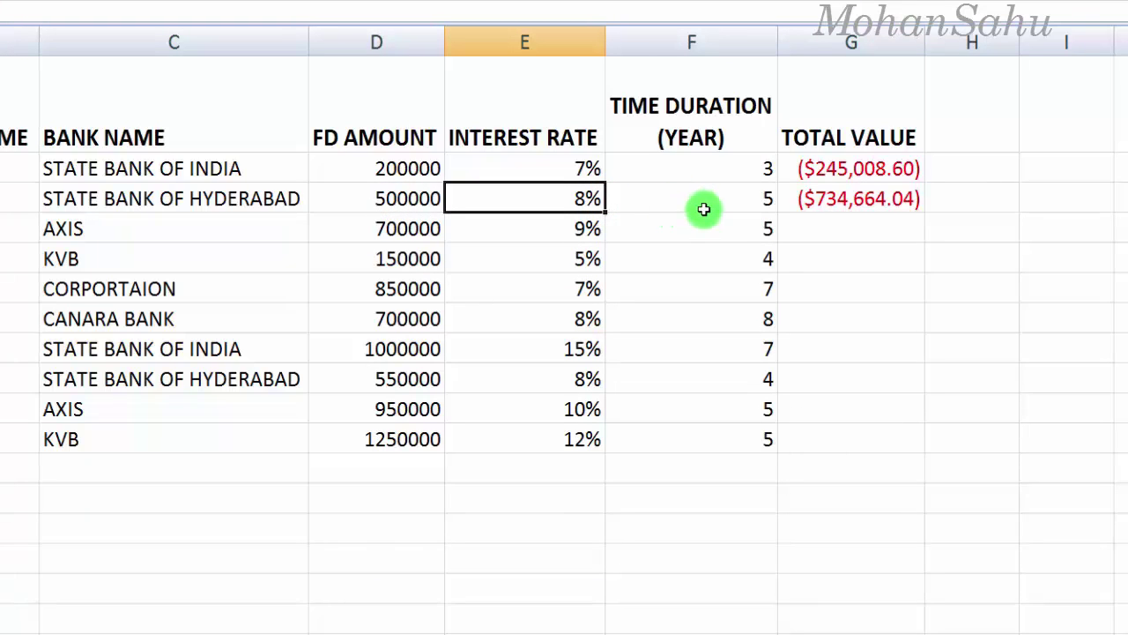
pyautogui.click(751, 201)
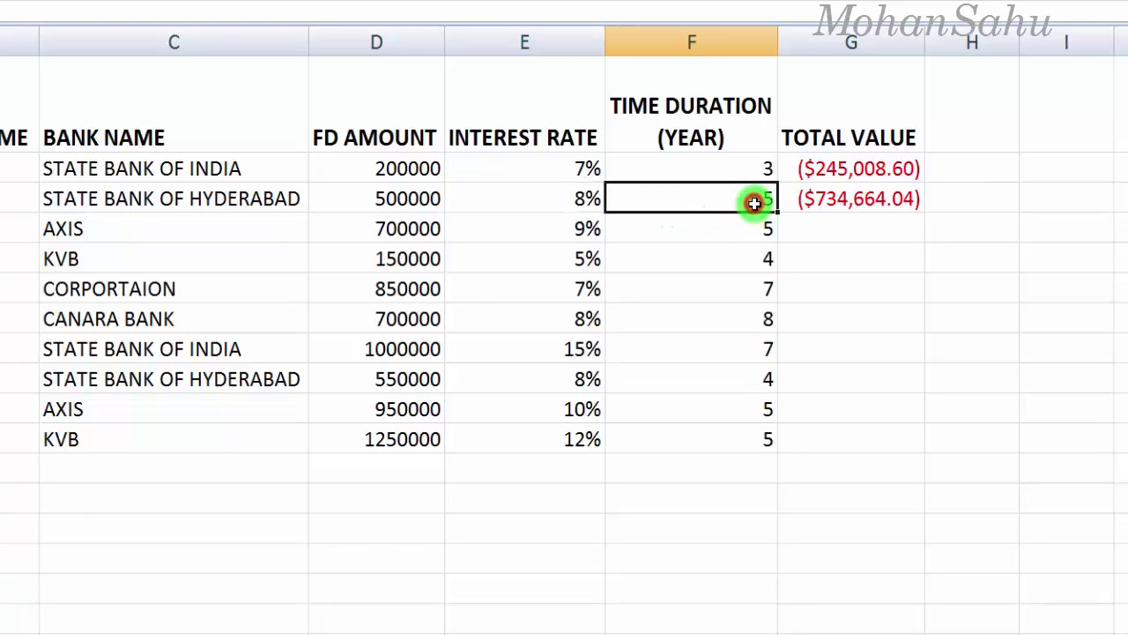
pyautogui.click(843, 207)
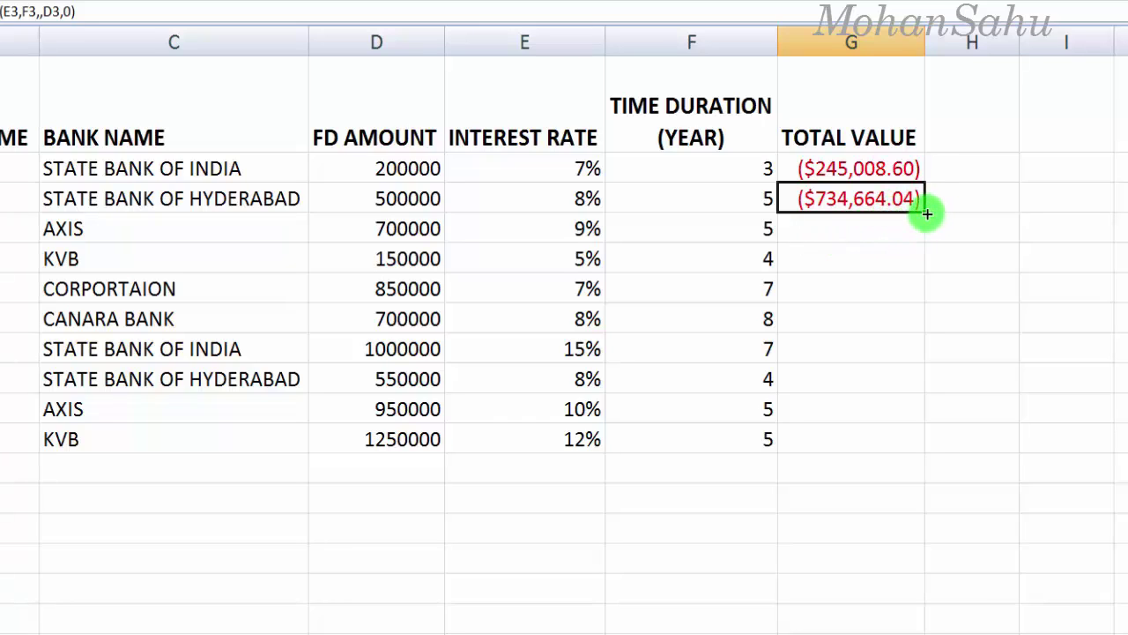
# - Drag G3's FV formula down through the last deposit row and review the filled totals
pyautogui.moveTo(926, 213); pyautogui.dragTo(925, 457)
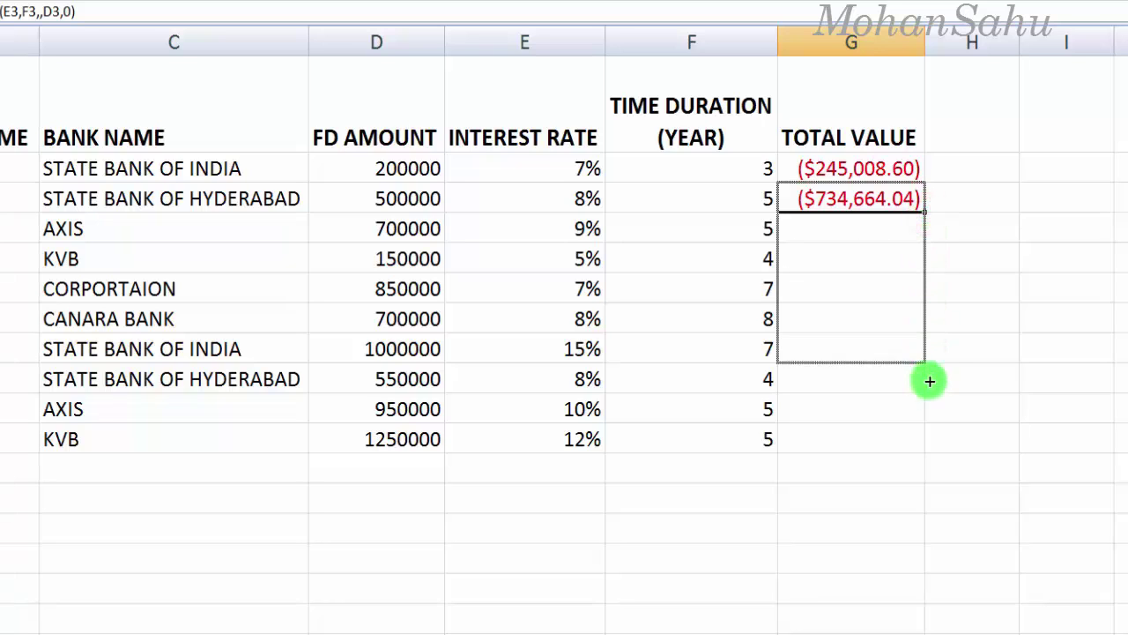
pyautogui.click(1009, 344)
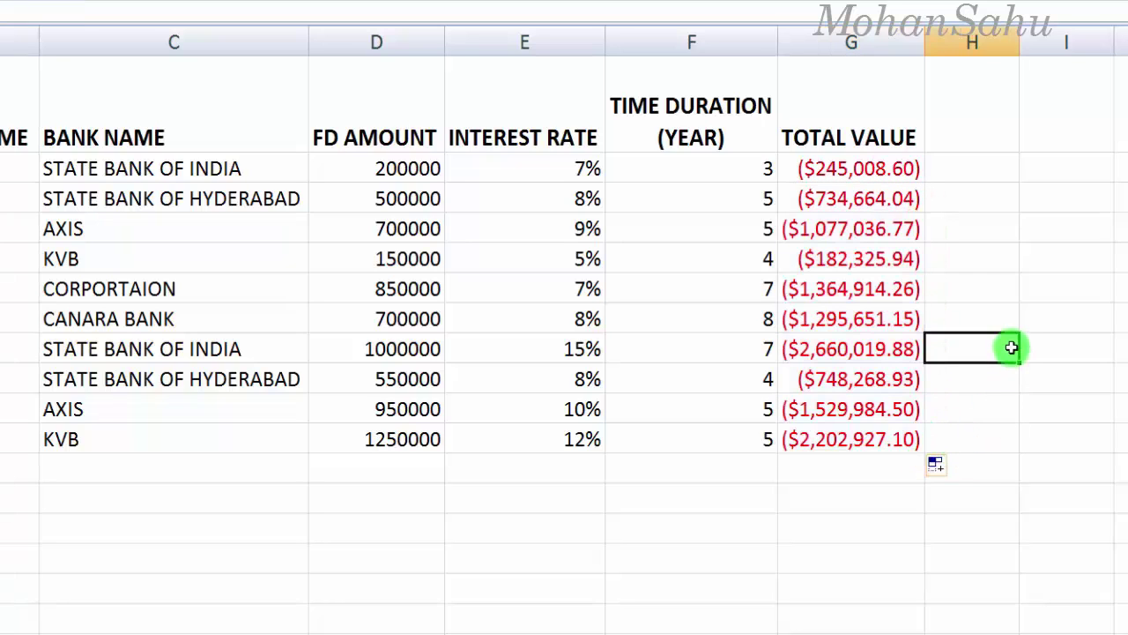
pyautogui.click(825, 171)
pyautogui.moveTo(826, 171); pyautogui.dragTo(840, 434)
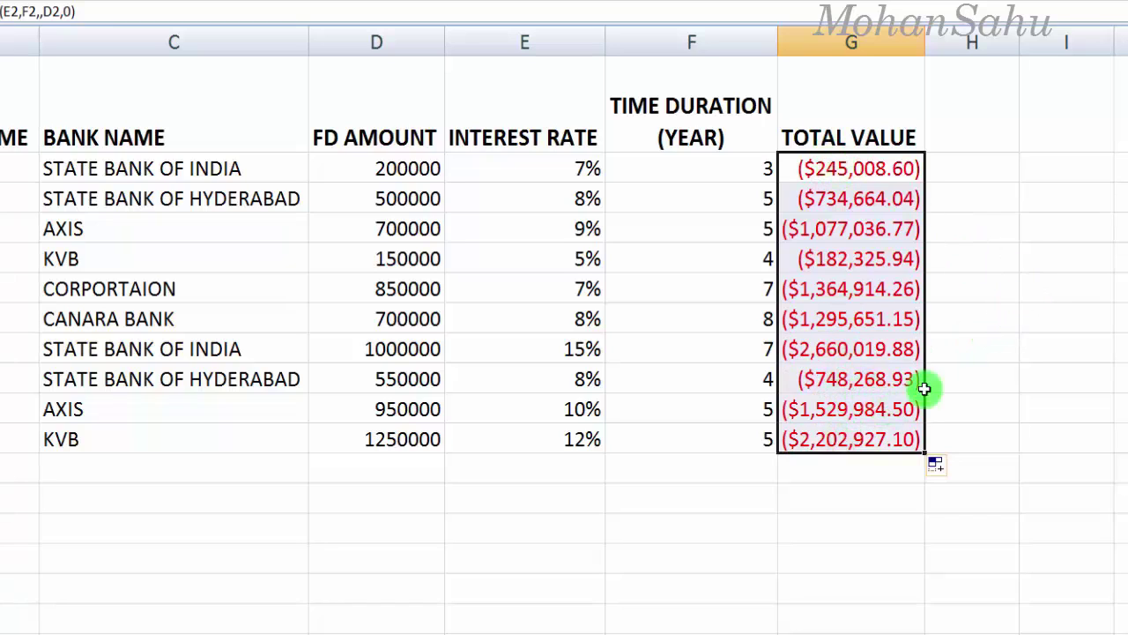
pyautogui.click(1009, 347)
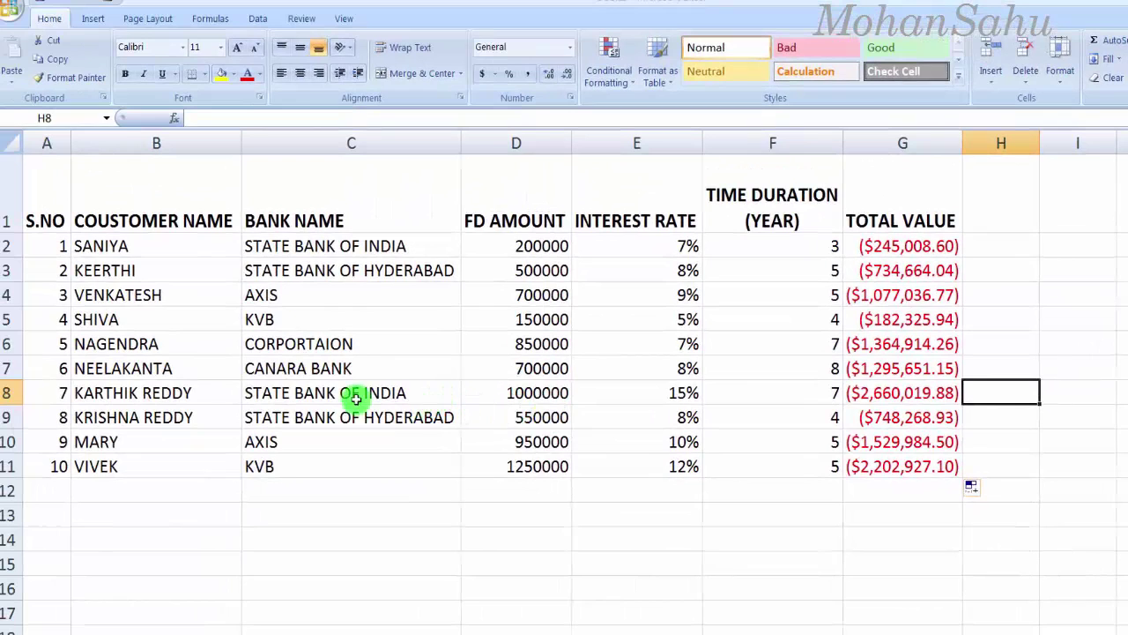
pyautogui.click(150, 394)
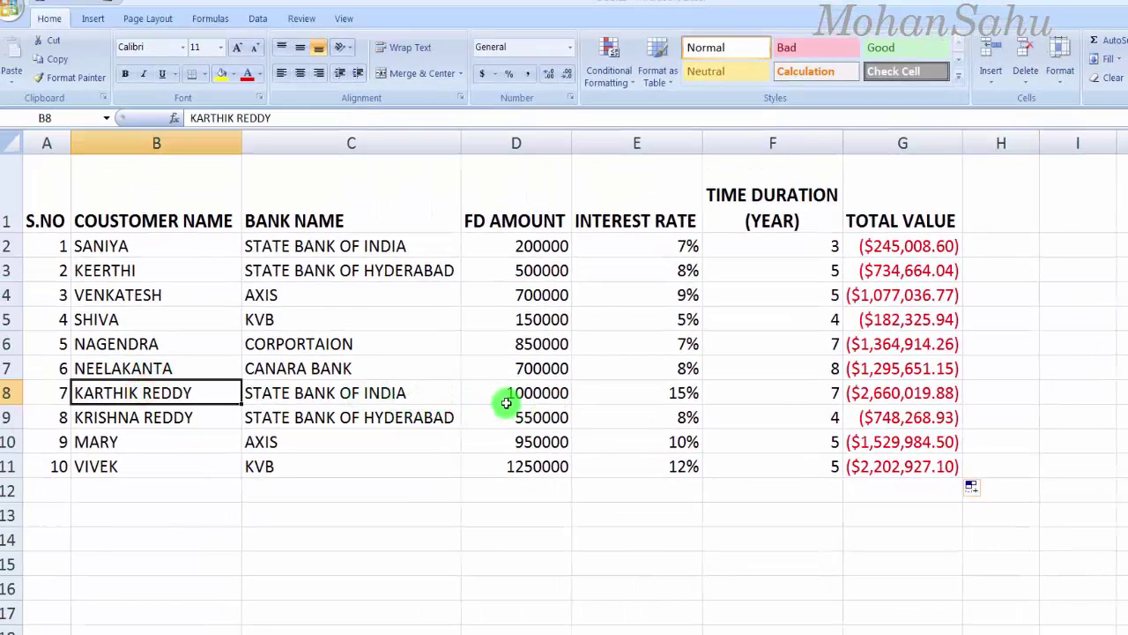
pyautogui.click(435, 396)
pyautogui.click(494, 396)
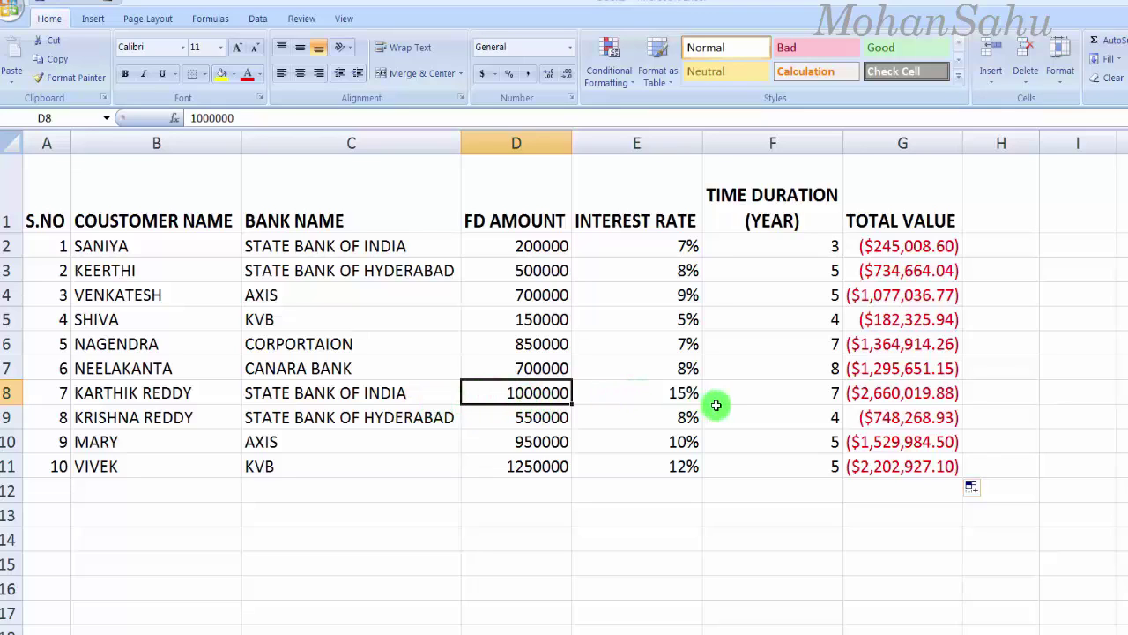
pyautogui.click(685, 396)
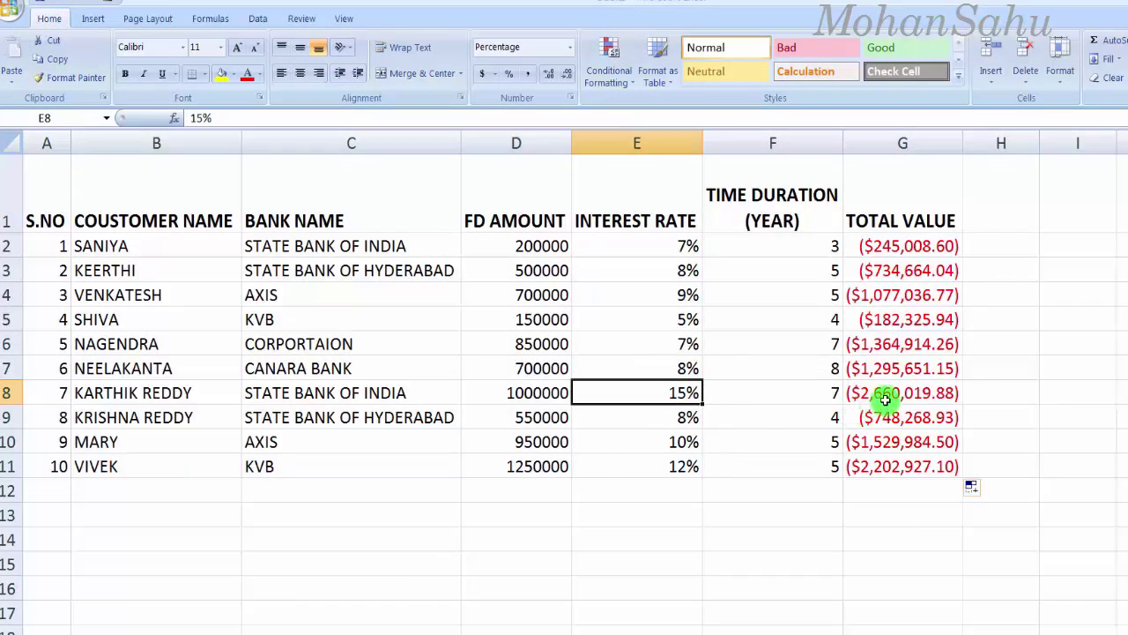
pyautogui.click(869, 401)
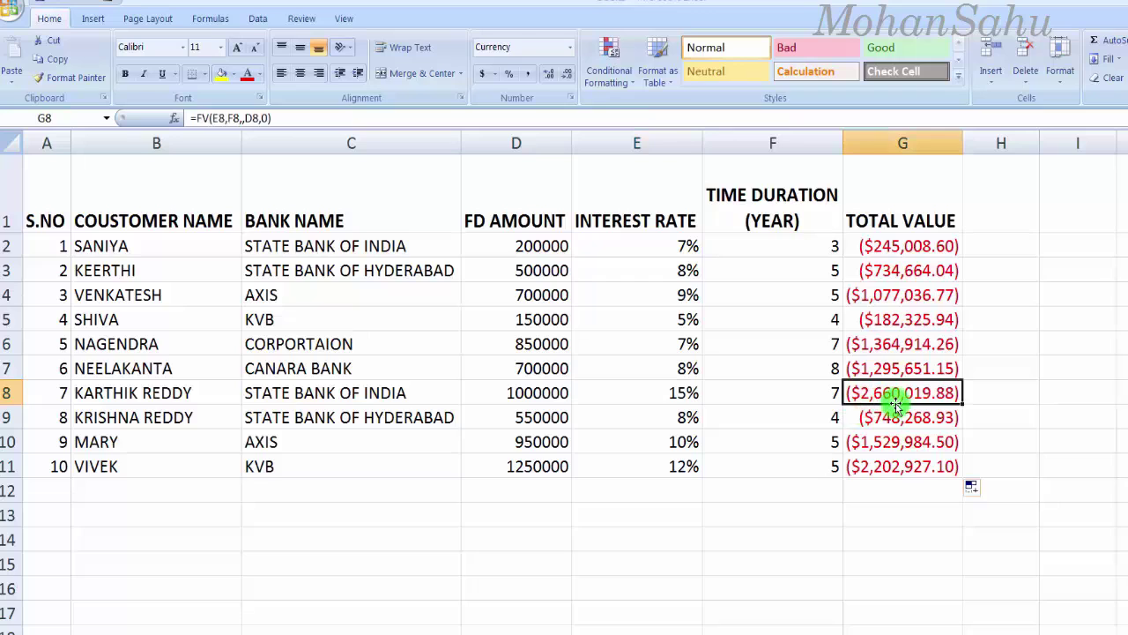
pyautogui.click(819, 395)
pyautogui.click(893, 399)
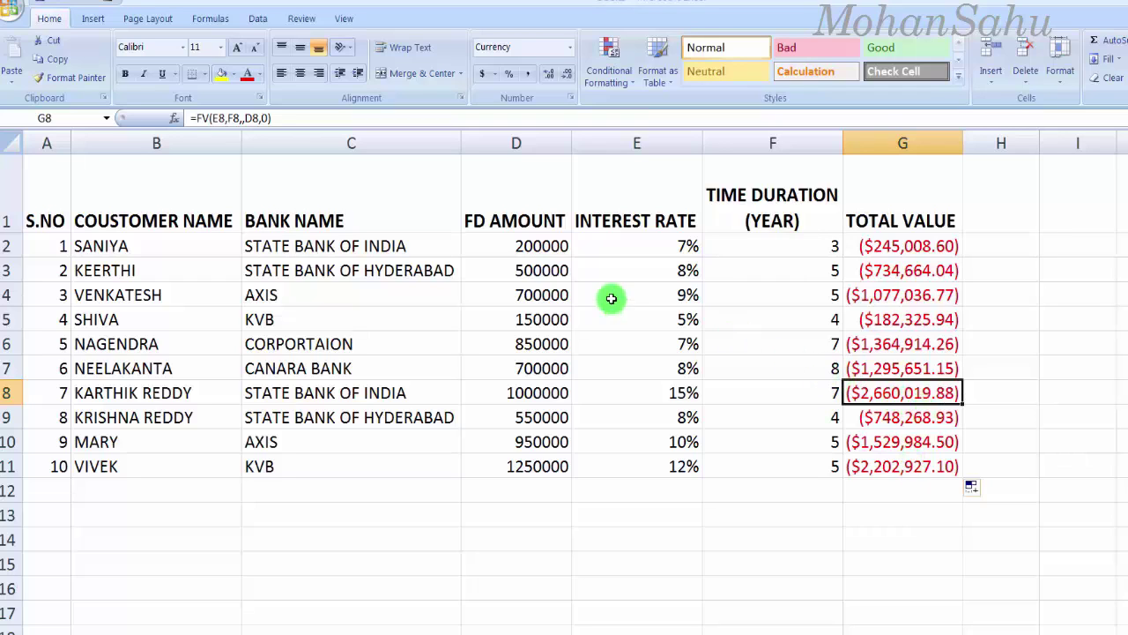
pyautogui.click(160, 267)
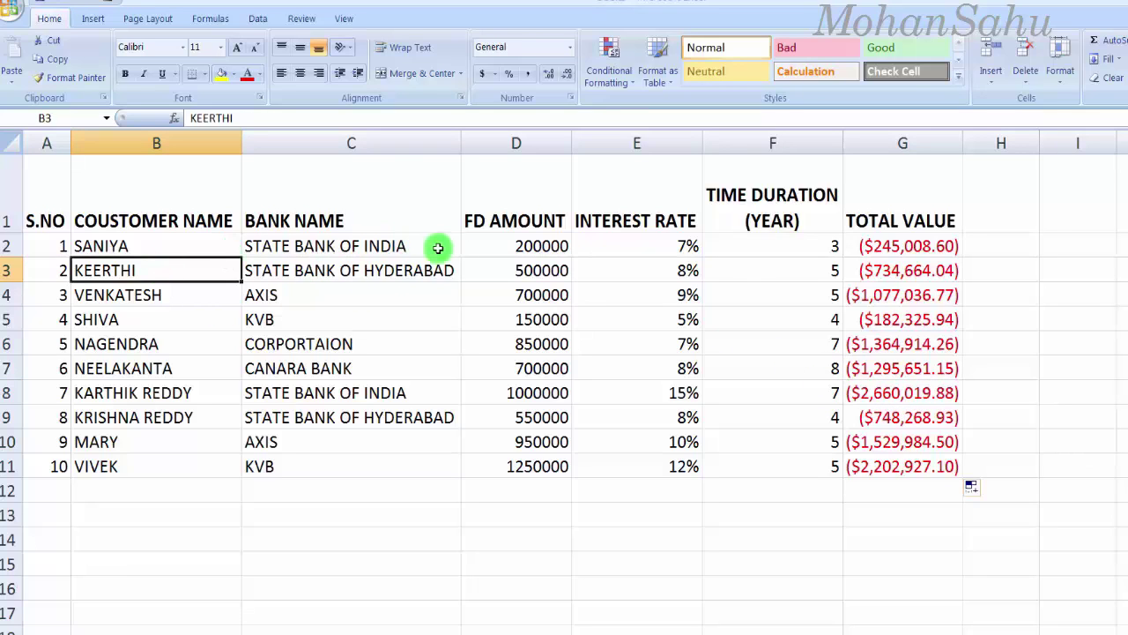
pyautogui.click(532, 267)
pyautogui.click(672, 299)
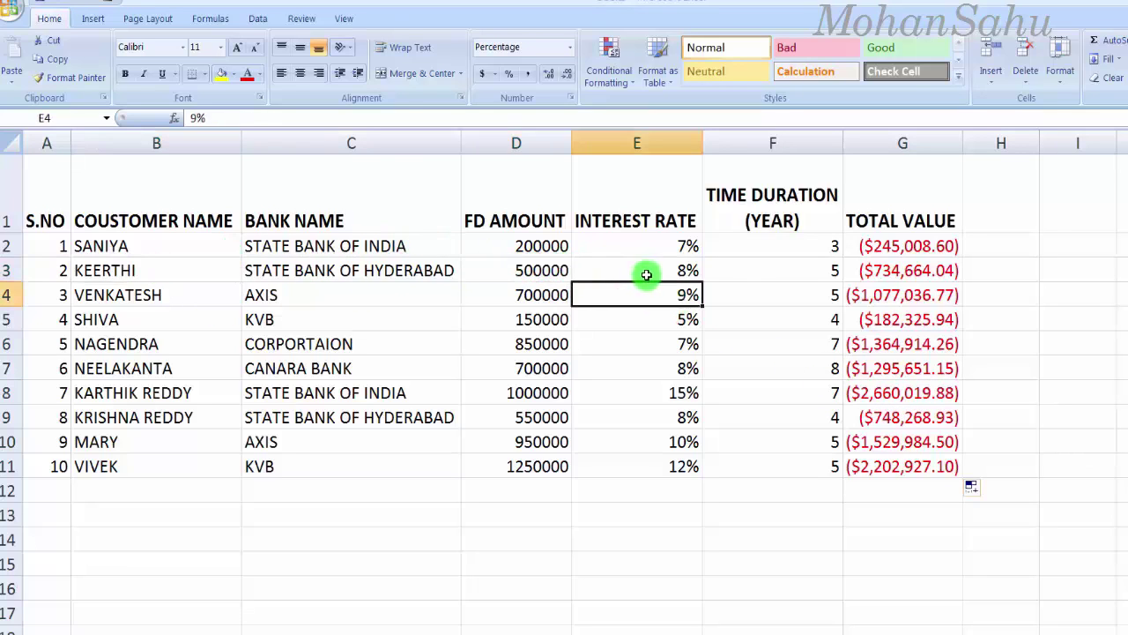
pyautogui.click(661, 273)
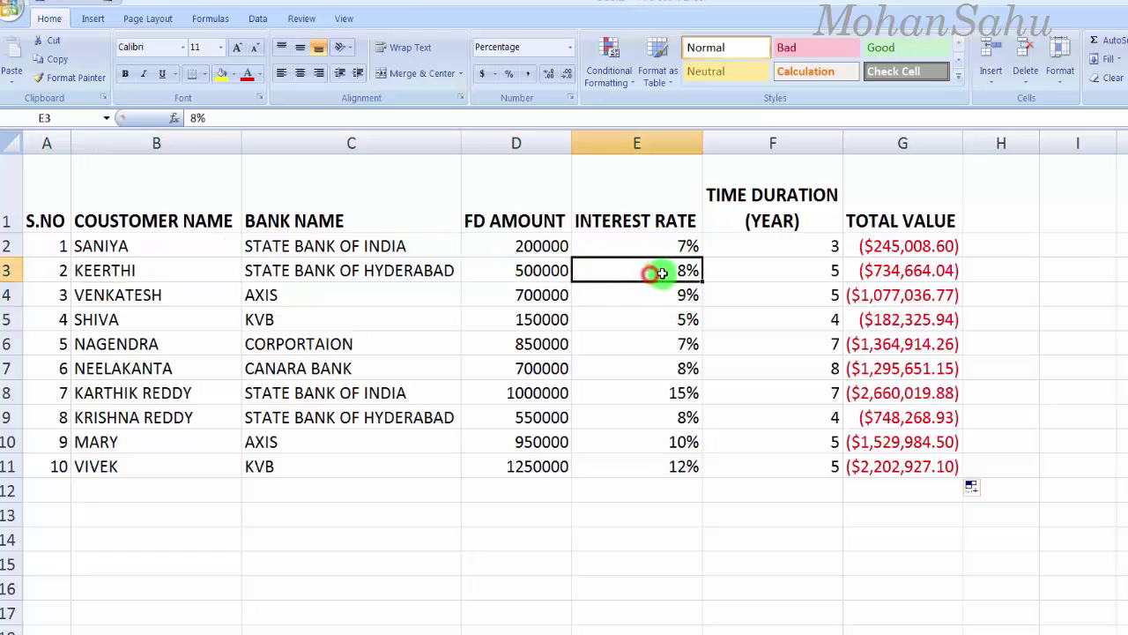
pyautogui.click(830, 289)
pyautogui.click(899, 269)
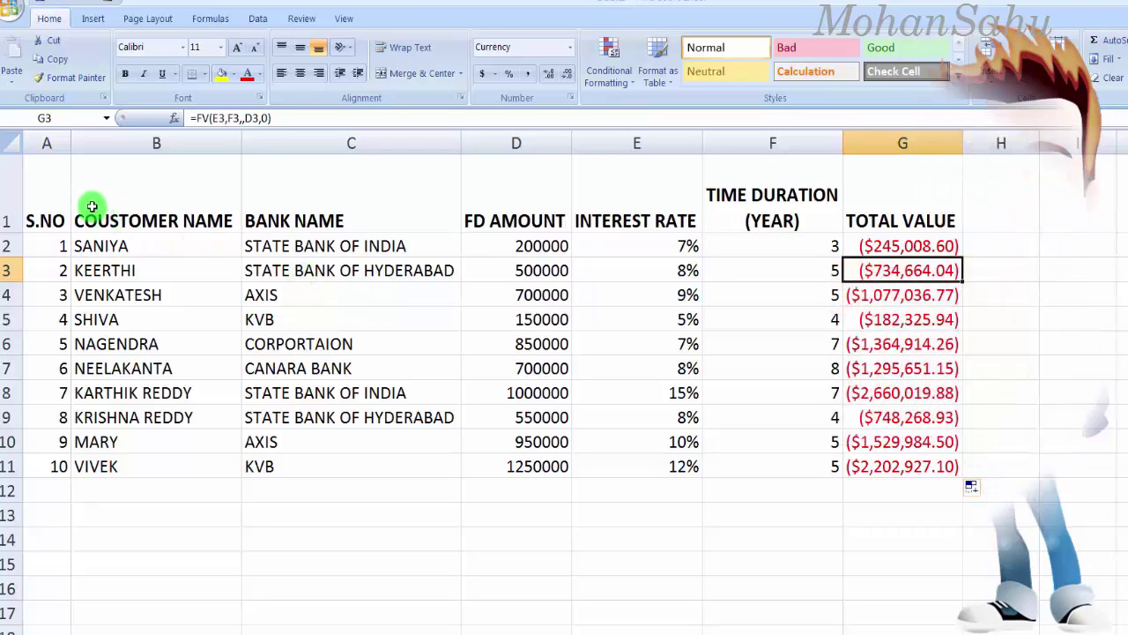
# - Fill header cells A1:G1 with yellow and reduce row 1's height
pyautogui.moveTo(46, 203)
pyautogui.mouseDown()
pyautogui.moveTo(796, 233)
pyautogui.moveTo(939, 220)
pyautogui.mouseUp()
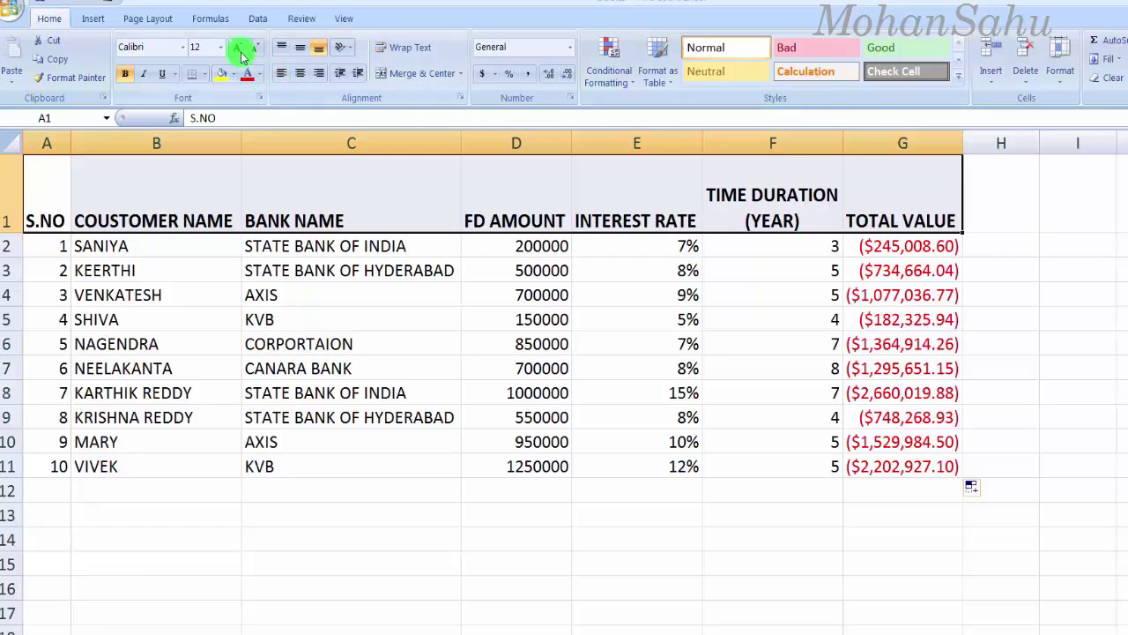
pyautogui.click(222, 76)
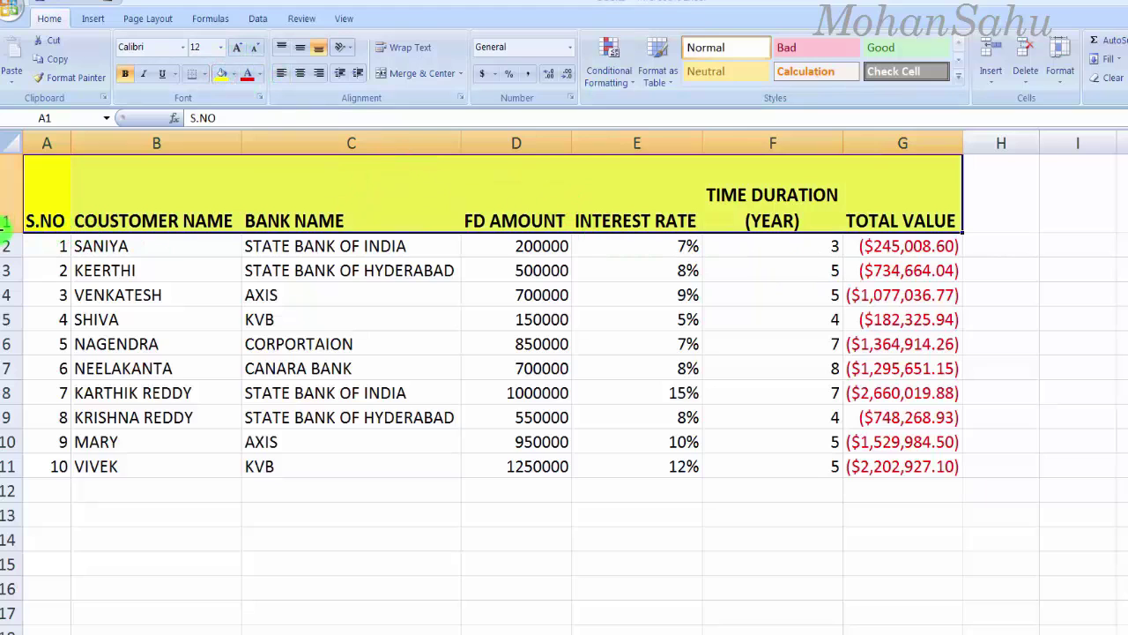
pyautogui.moveTo(5, 232); pyautogui.dragTo(4, 207)
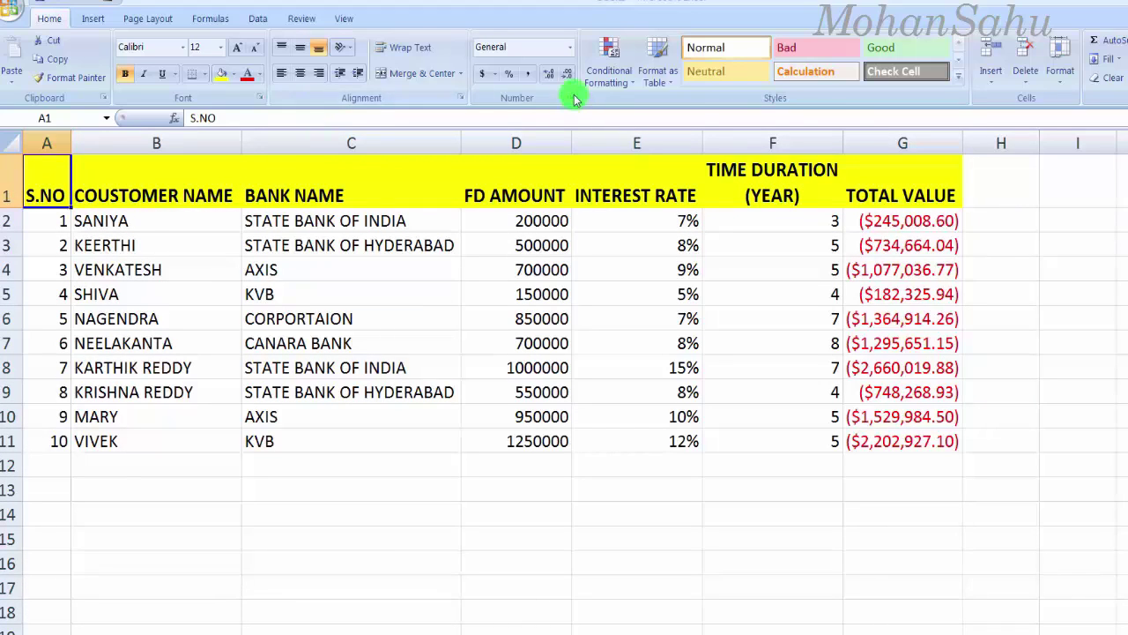
# - Insert an entire blank row above the header row, then select A1:G1 across it
pyautogui.rightClick(390, 189)
pyautogui.click(430, 284)
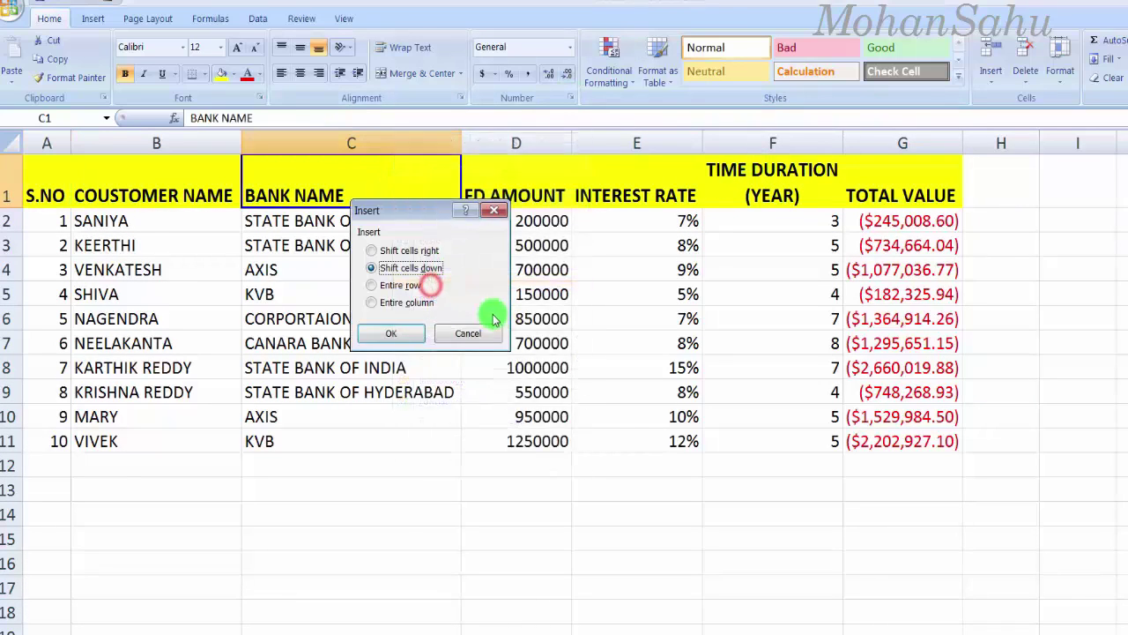
pyautogui.click(371, 287)
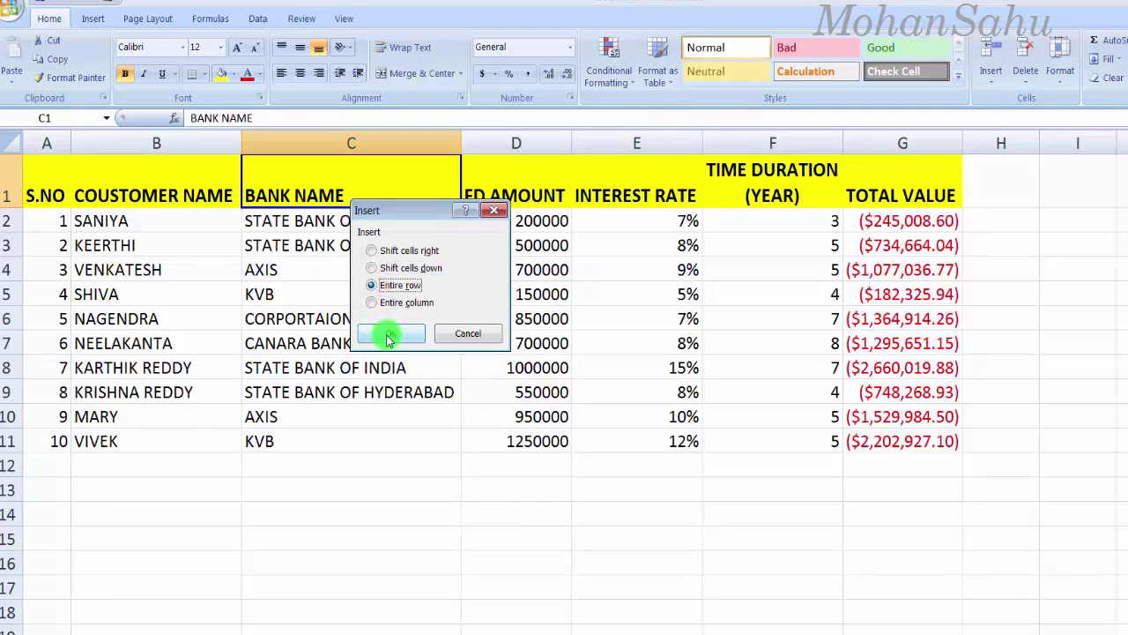
pyautogui.click(388, 336)
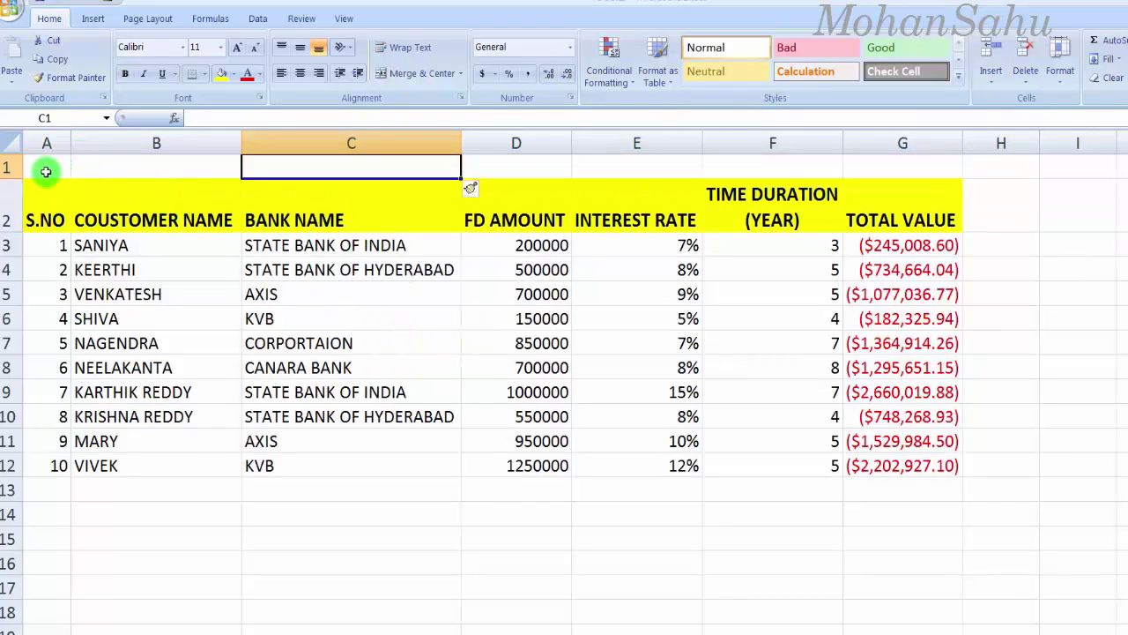
pyautogui.moveTo(46, 171); pyautogui.dragTo(885, 159)
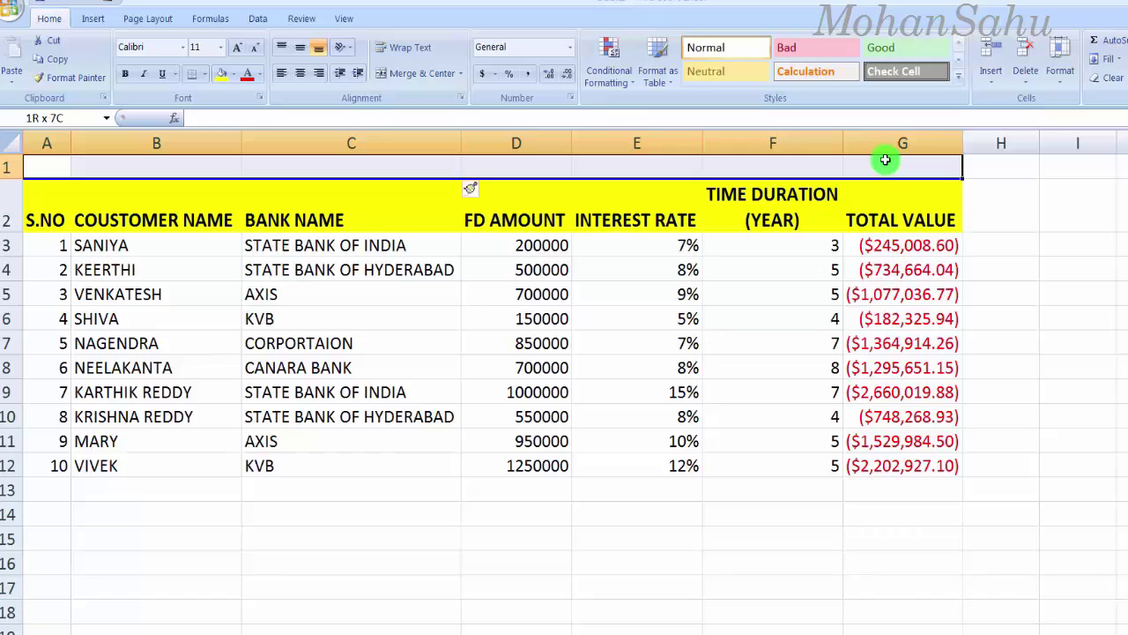
# - Enter the title BANK FIXED DEPOSITS in the merged cell A1, then reselect it
pyautogui.click(416, 73)
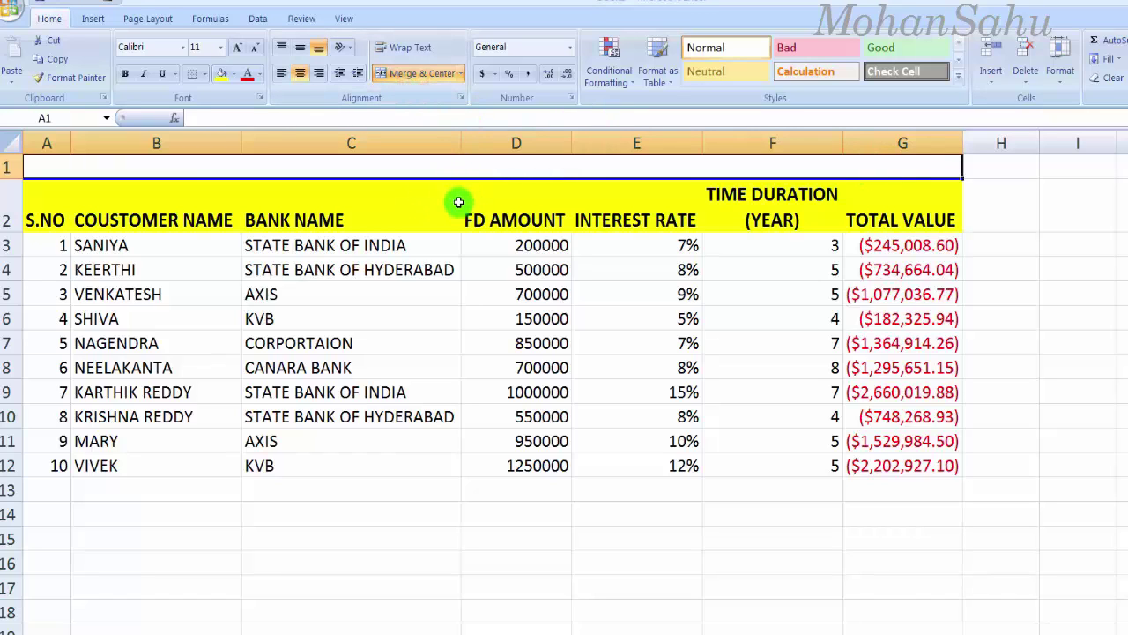
pyautogui.write('B')
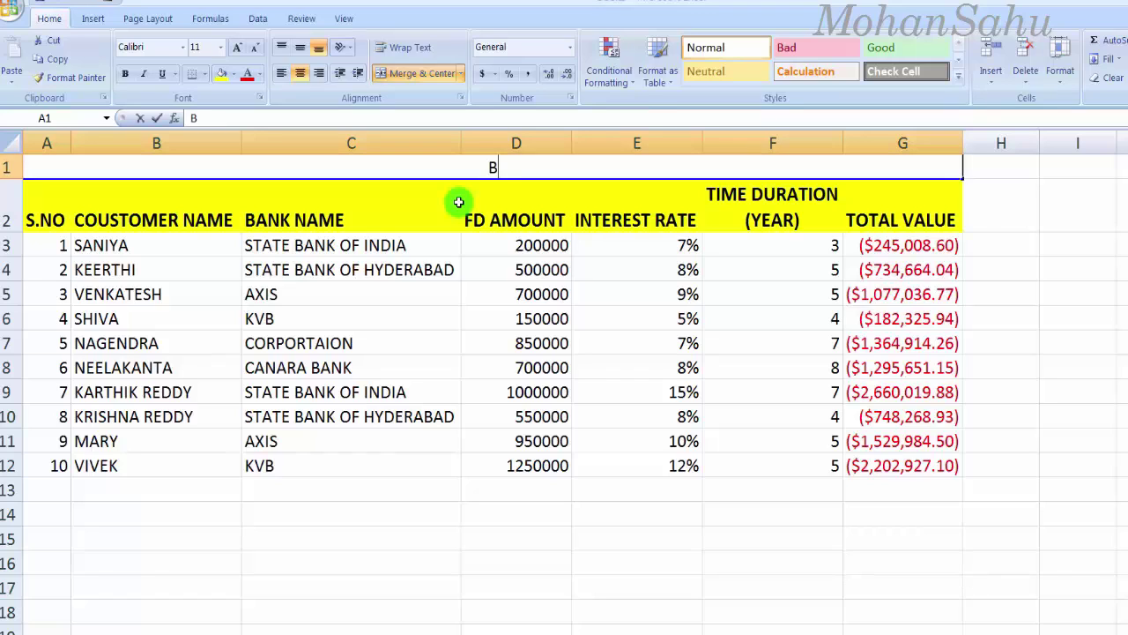
pyautogui.write('ANK FIXED ')
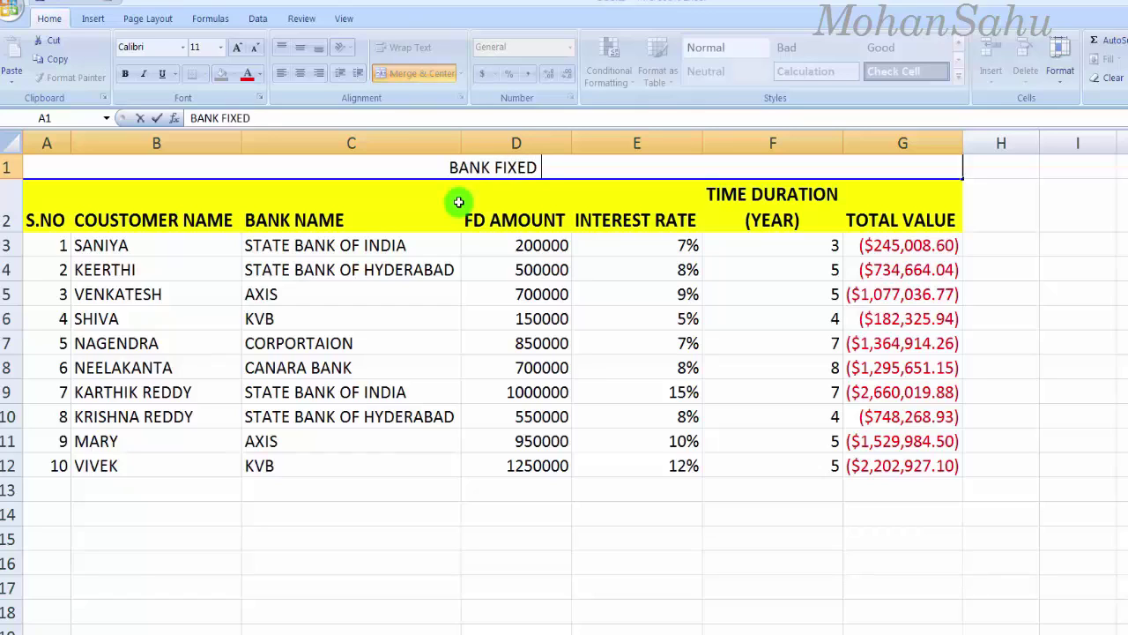
pyautogui.write('DEPO')
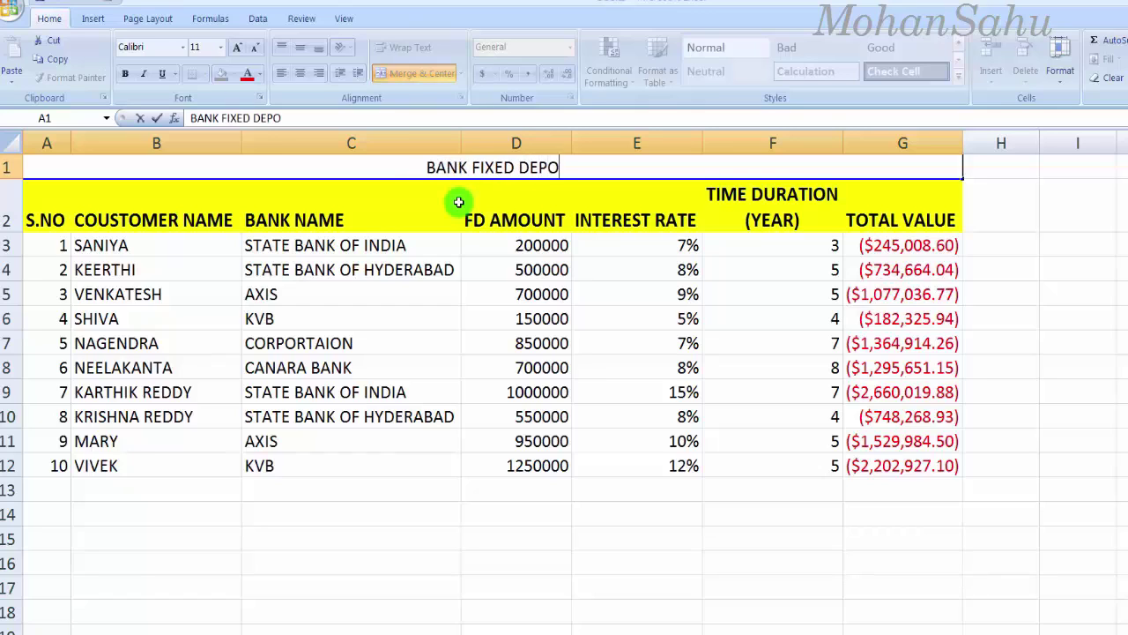
pyautogui.write('SITS')
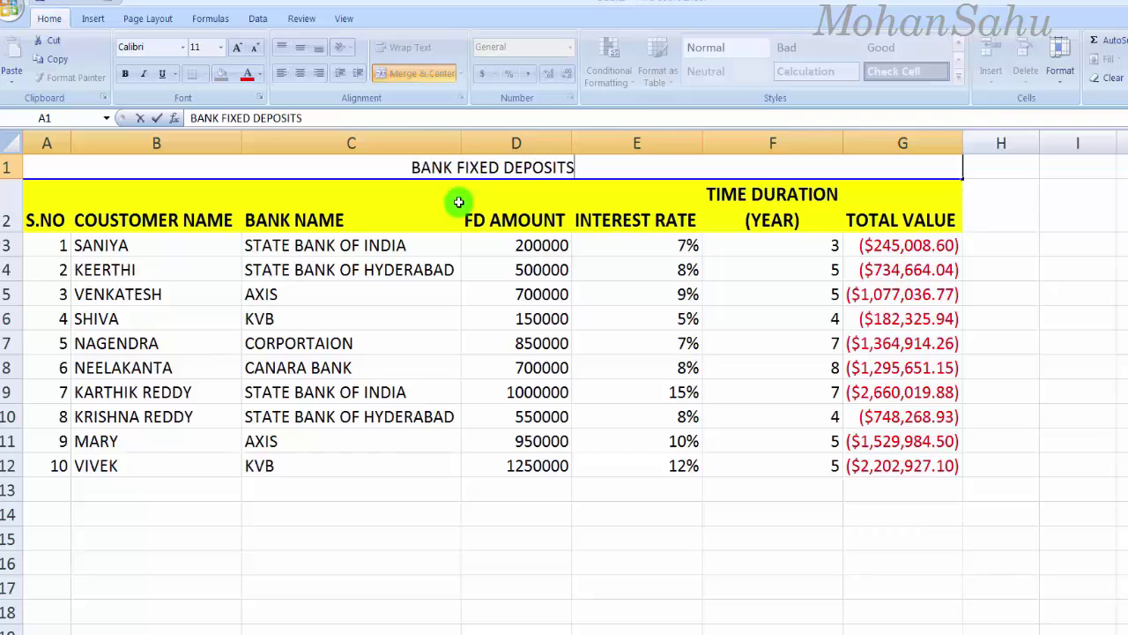
pyautogui.press('Return')
pyautogui.click(484, 168)
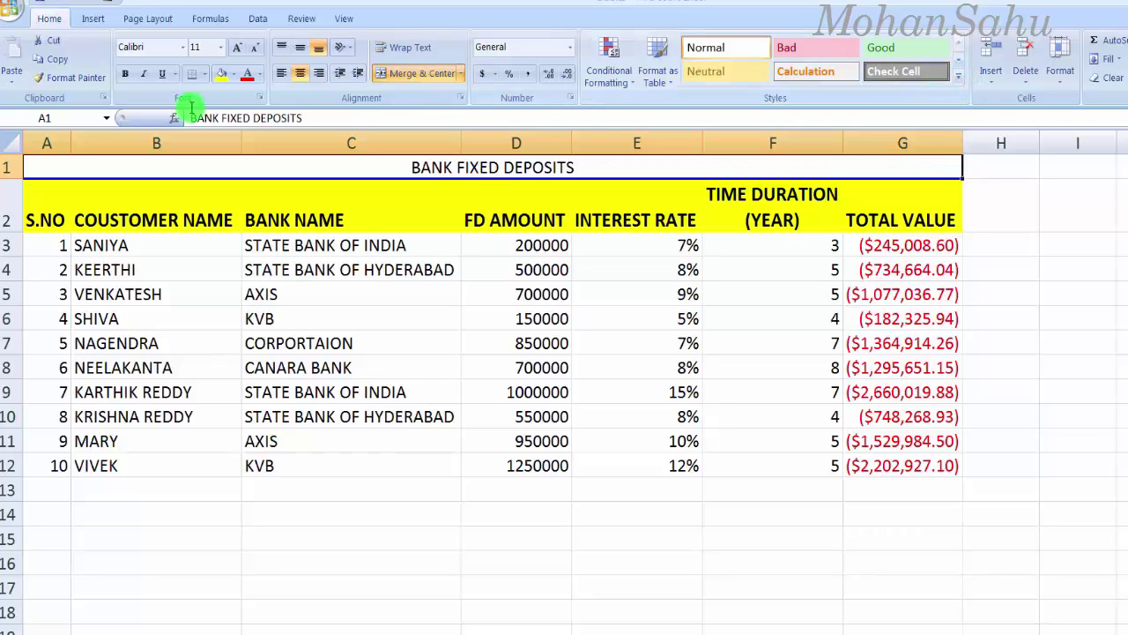
# - Set the BANK FIXED DEPOSITS title font size to 22
pyautogui.click(216, 49)
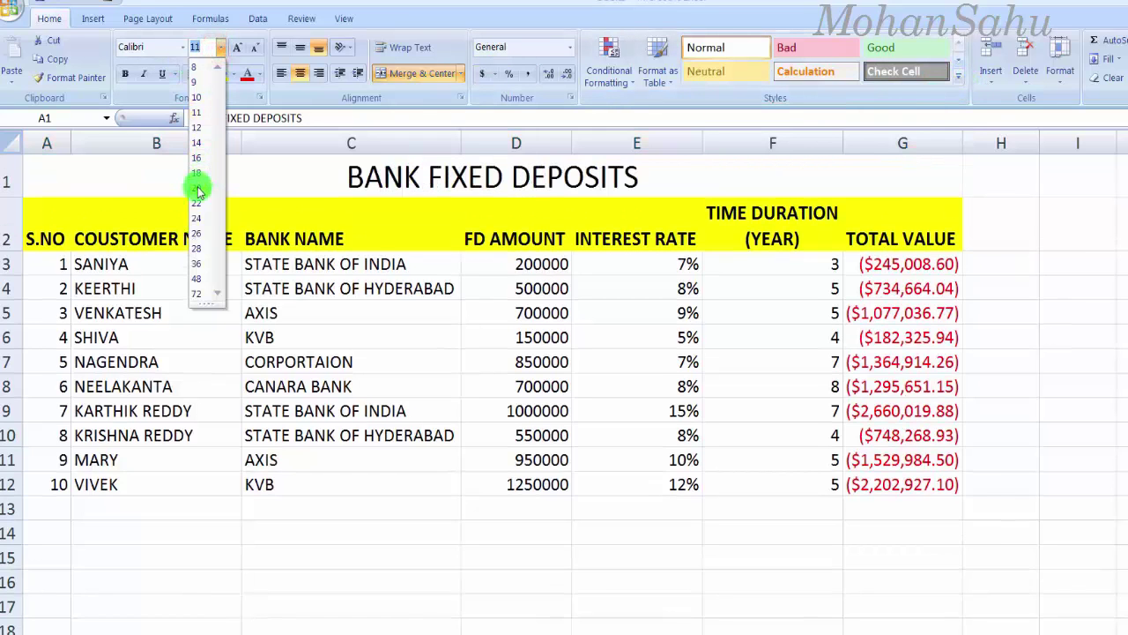
pyautogui.click(197, 189)
pyautogui.click(220, 49)
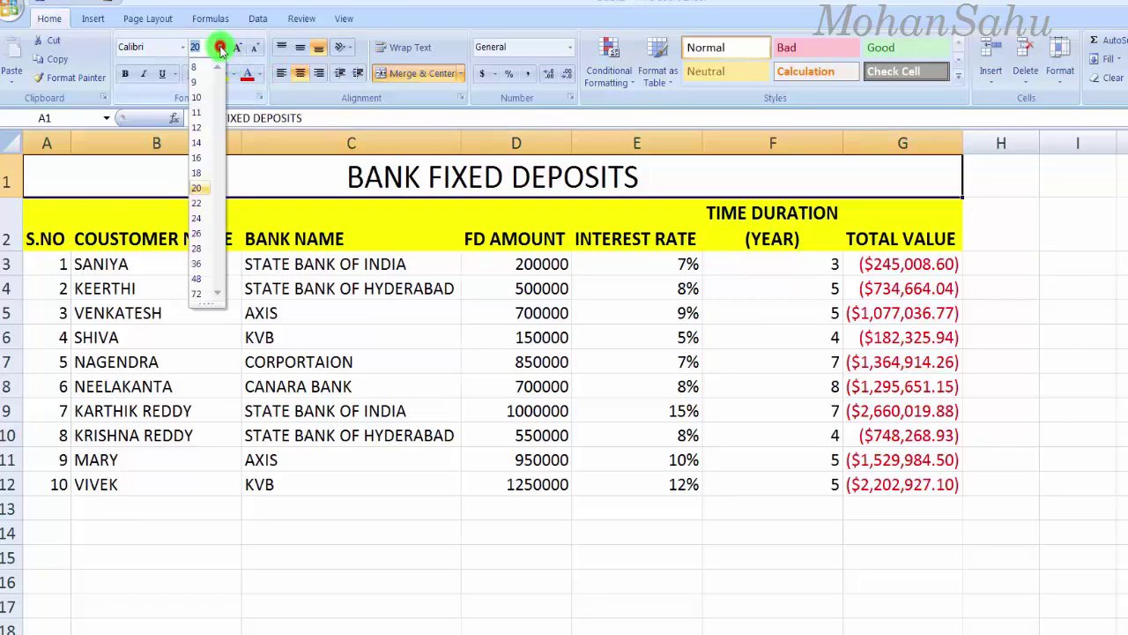
pyautogui.click(197, 201)
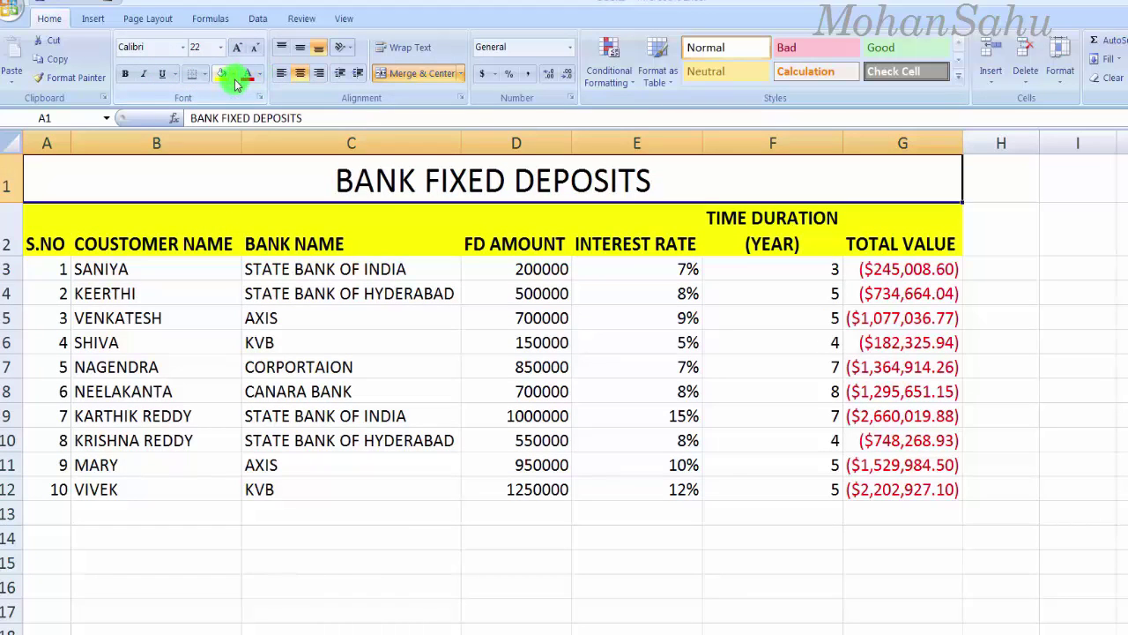
# - Give the title row a blue fill with white text
pyautogui.click(233, 74)
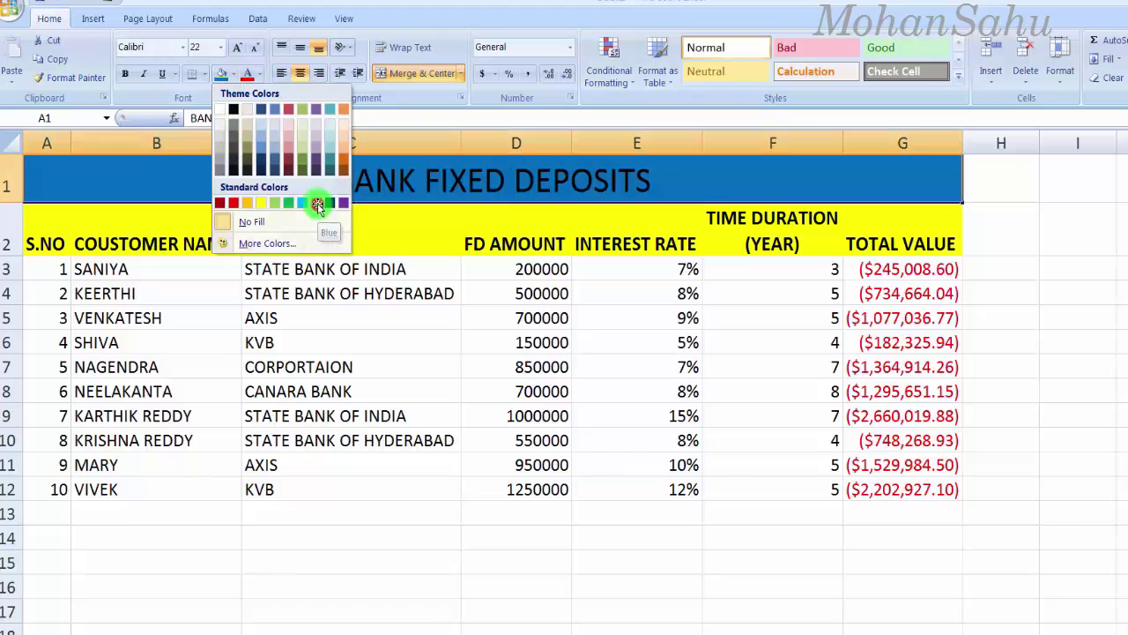
pyautogui.click(326, 202)
pyautogui.click(256, 74)
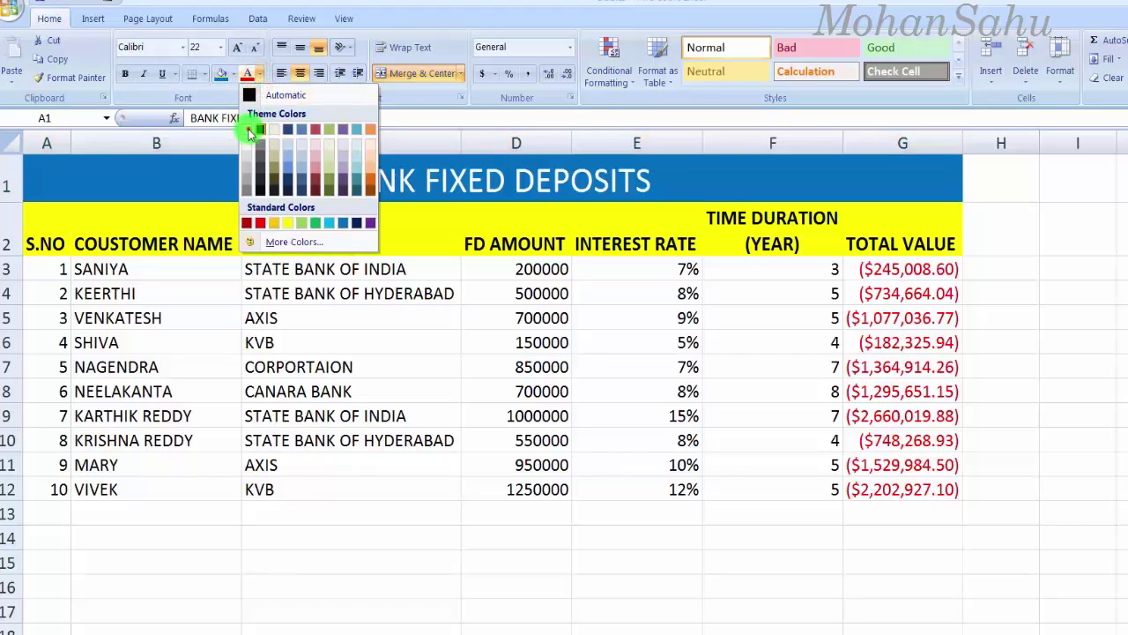
pyautogui.click(259, 130)
pyautogui.click(818, 533)
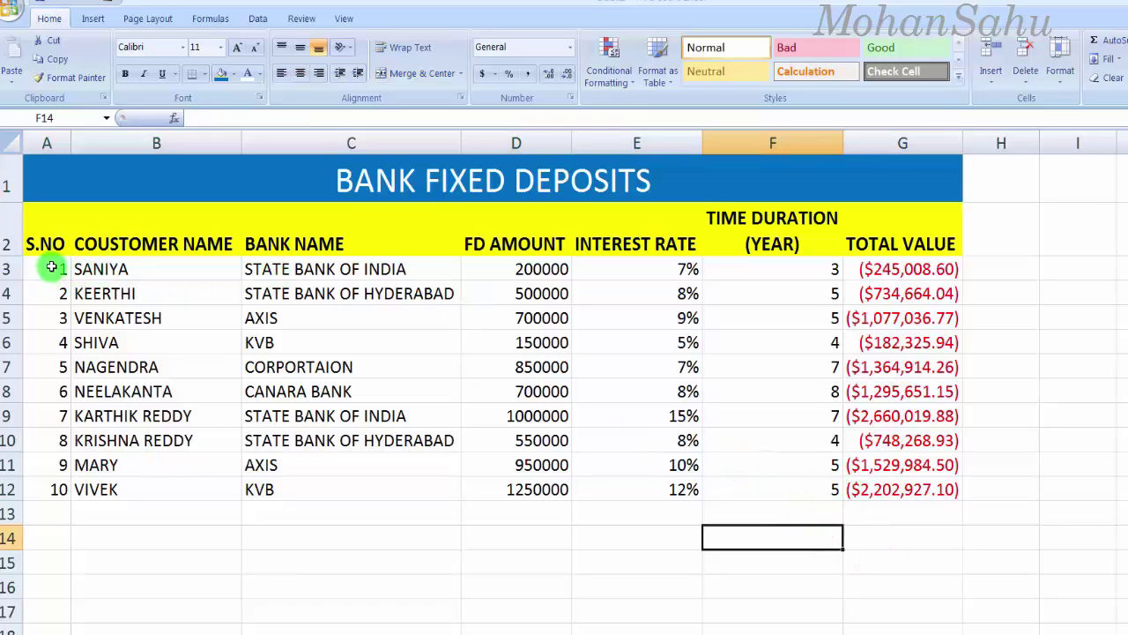
# - Apply the Neutral, Bad and Good cell styles to the serial numbers, customer names and bank names
pyautogui.moveTo(52, 266); pyautogui.dragTo(54, 476)
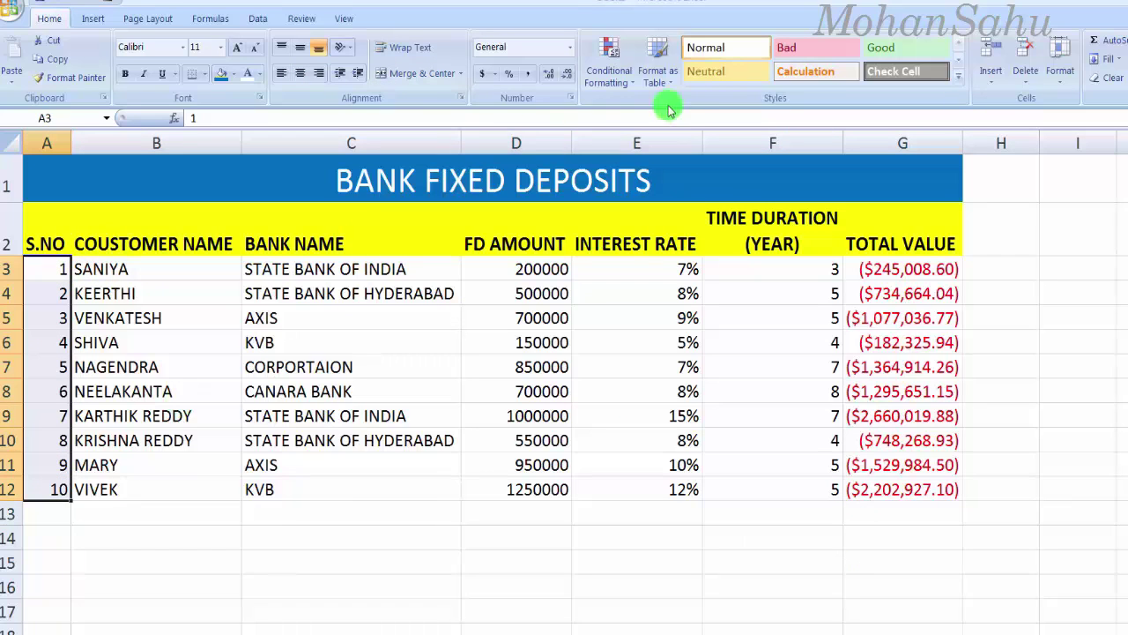
pyautogui.click(728, 70)
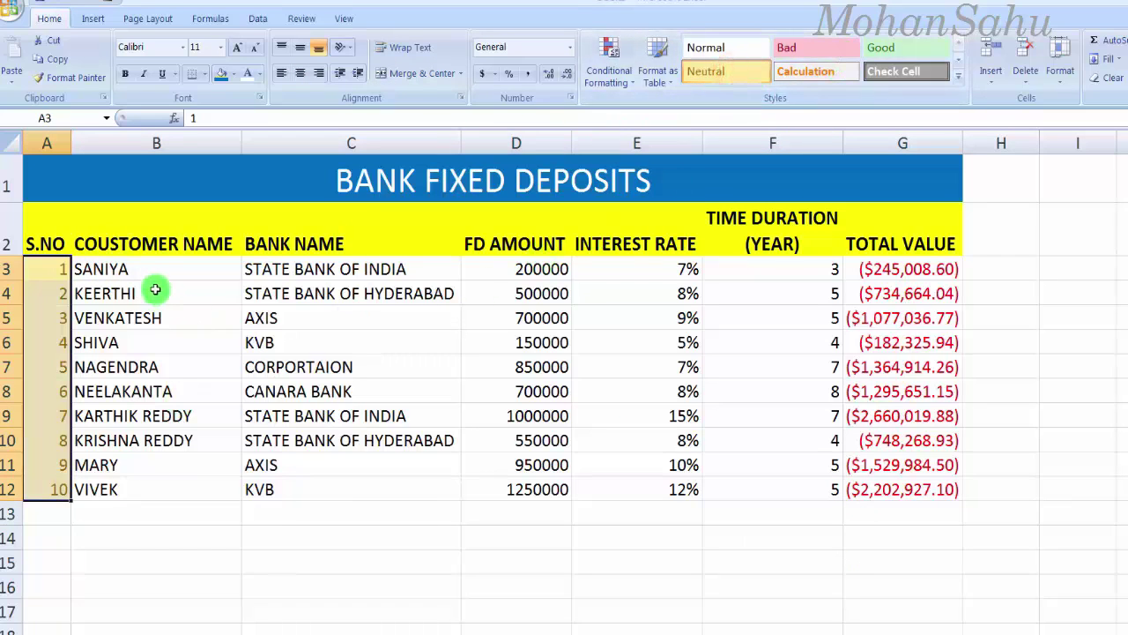
pyautogui.moveTo(104, 268); pyautogui.dragTo(110, 489)
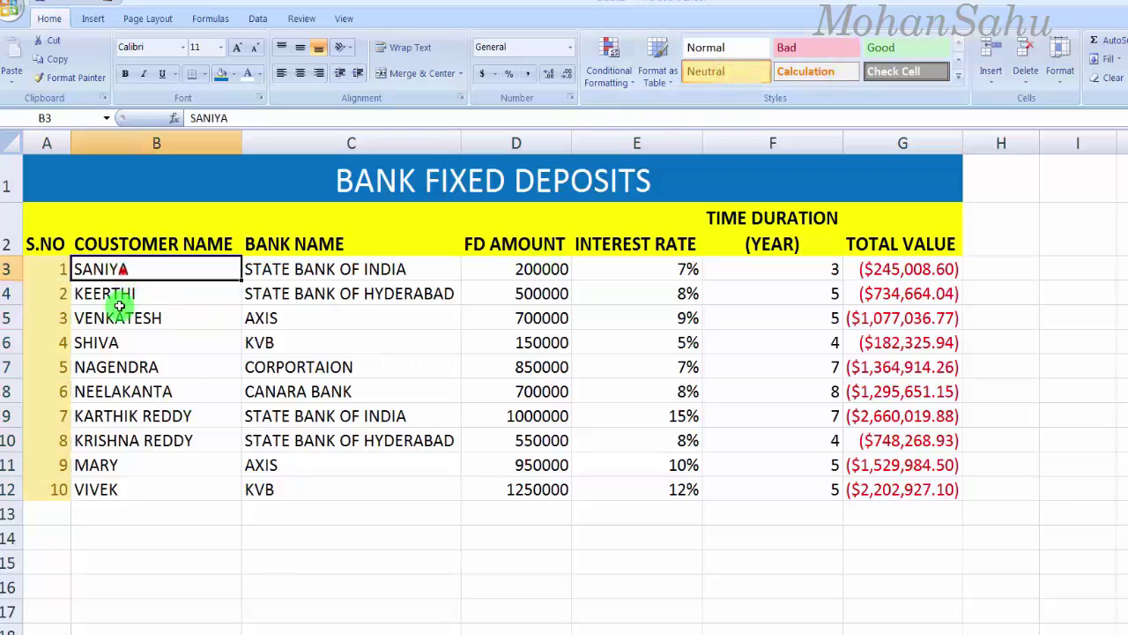
pyautogui.click(785, 47)
pyautogui.moveTo(278, 267); pyautogui.dragTo(280, 489)
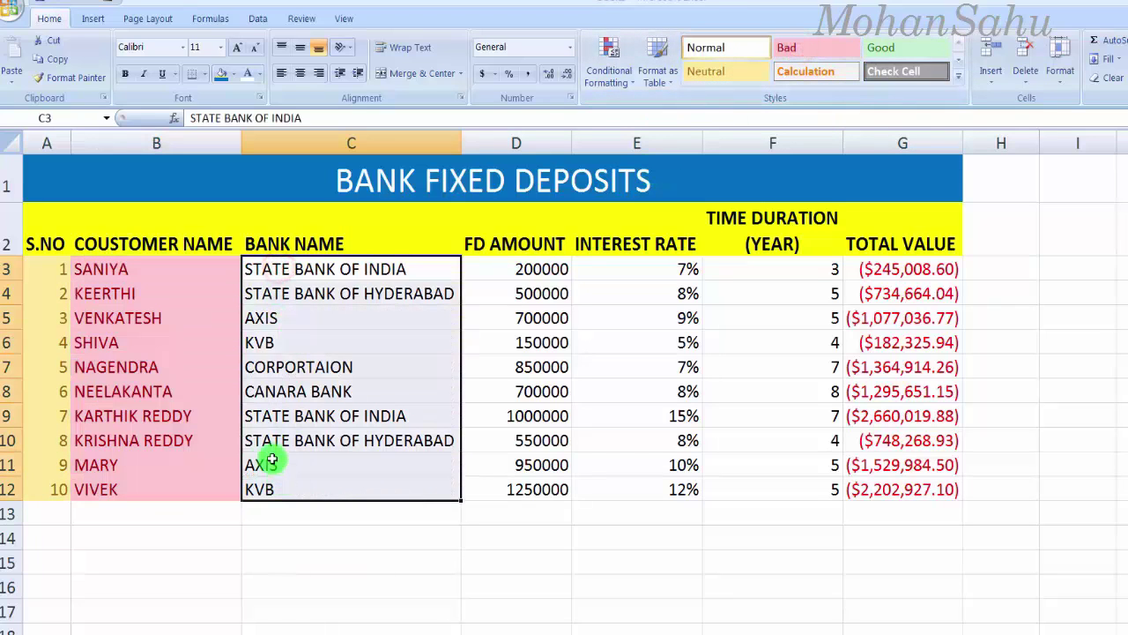
pyautogui.click(899, 51)
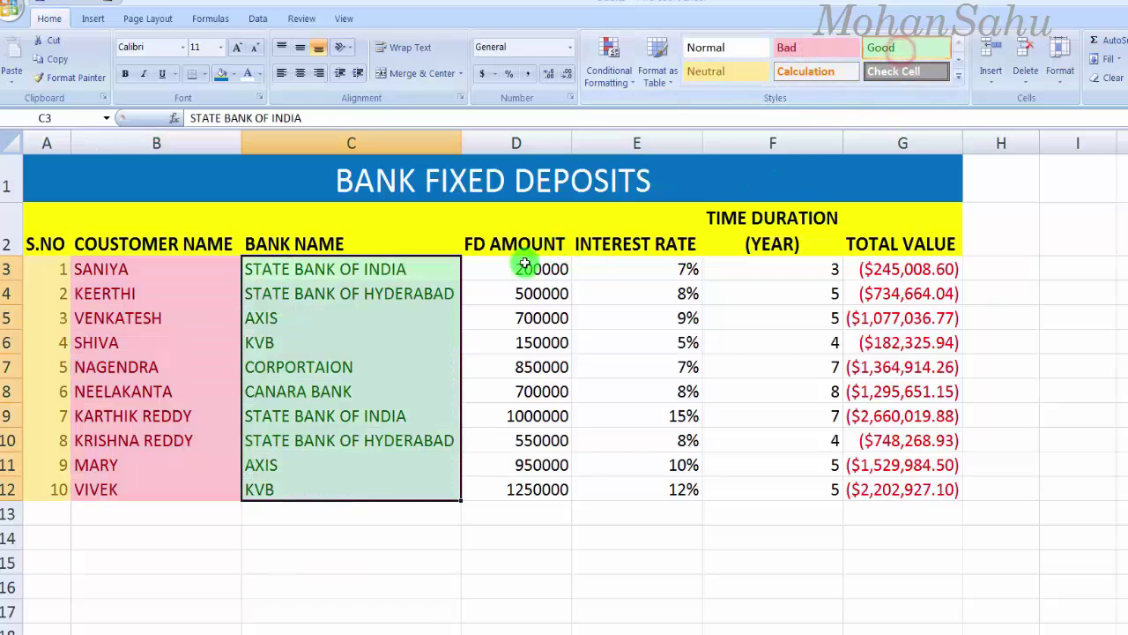
# - Style the FD amounts with blue Accent1 and the interest rates with red Accent2
pyautogui.moveTo(524, 264); pyautogui.dragTo(539, 488)
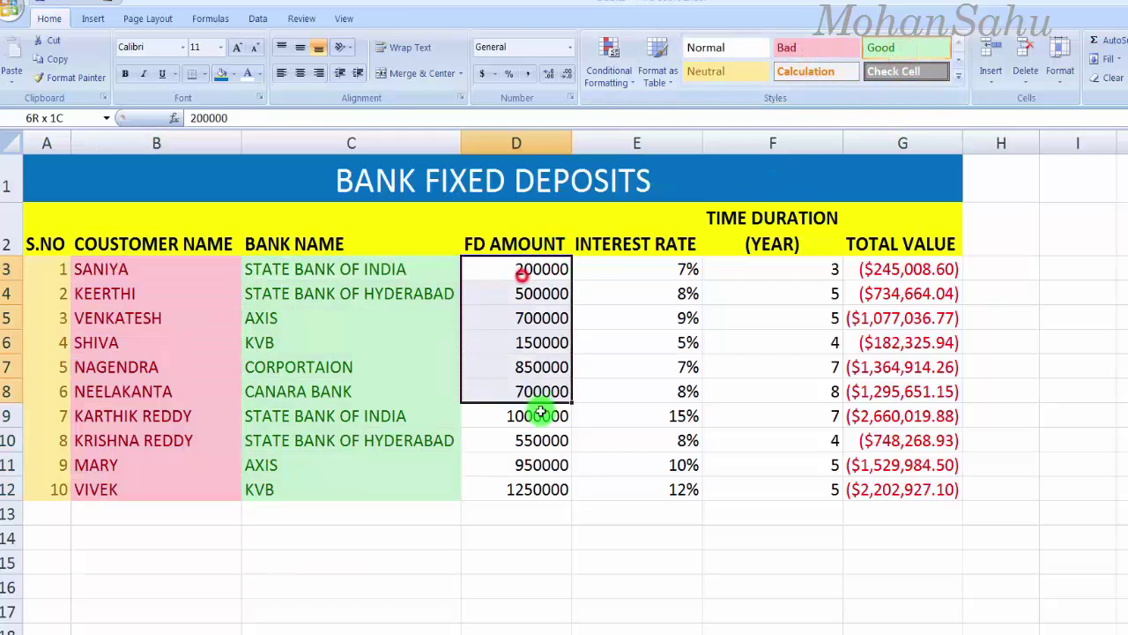
pyautogui.click(958, 75)
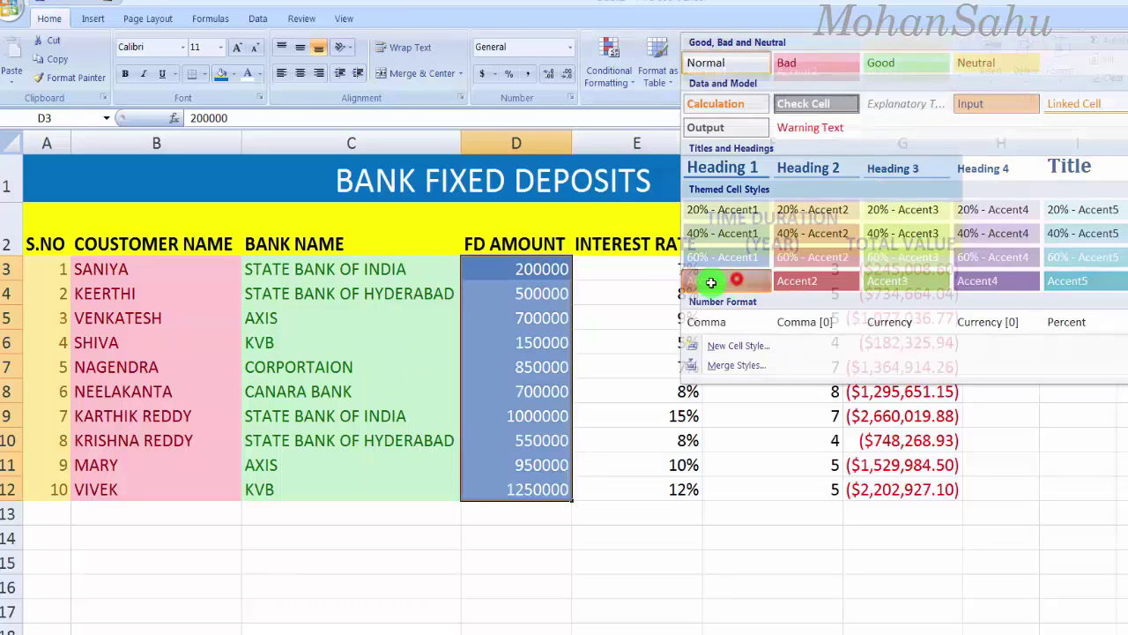
pyautogui.click(718, 280)
pyautogui.moveTo(675, 269); pyautogui.dragTo(675, 491)
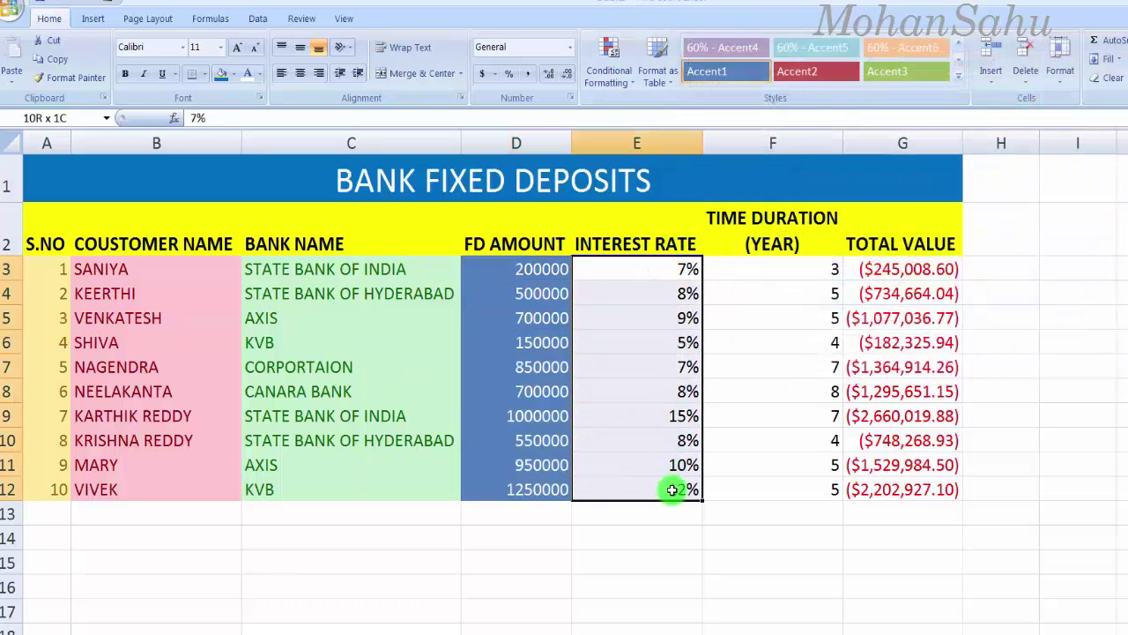
pyautogui.click(958, 75)
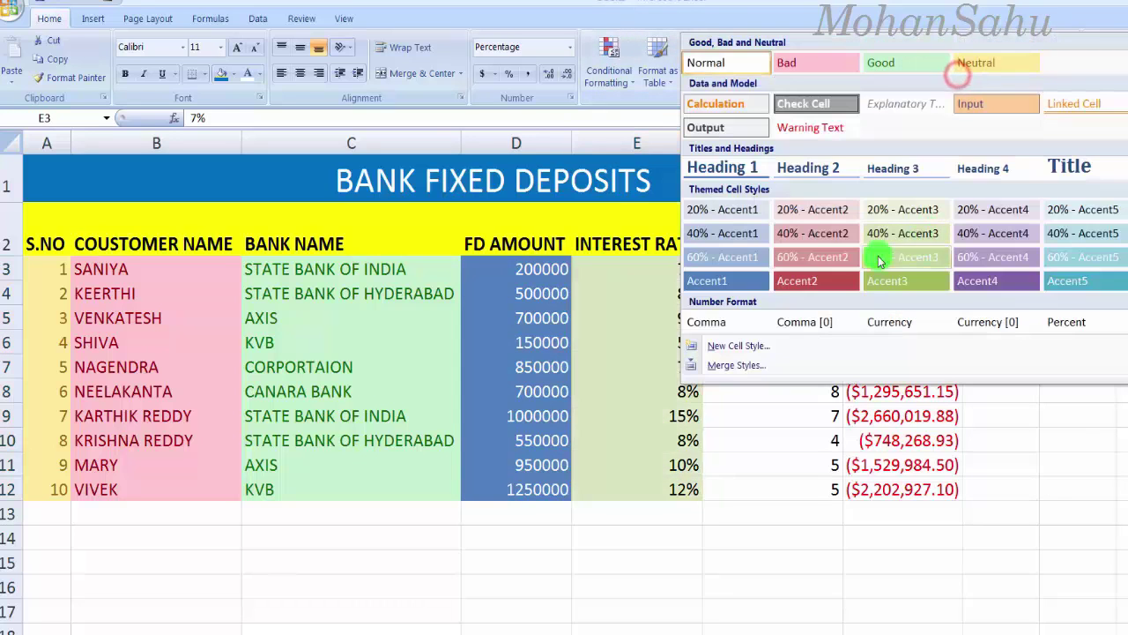
pyautogui.click(796, 281)
pyautogui.moveTo(779, 265); pyautogui.dragTo(785, 489)
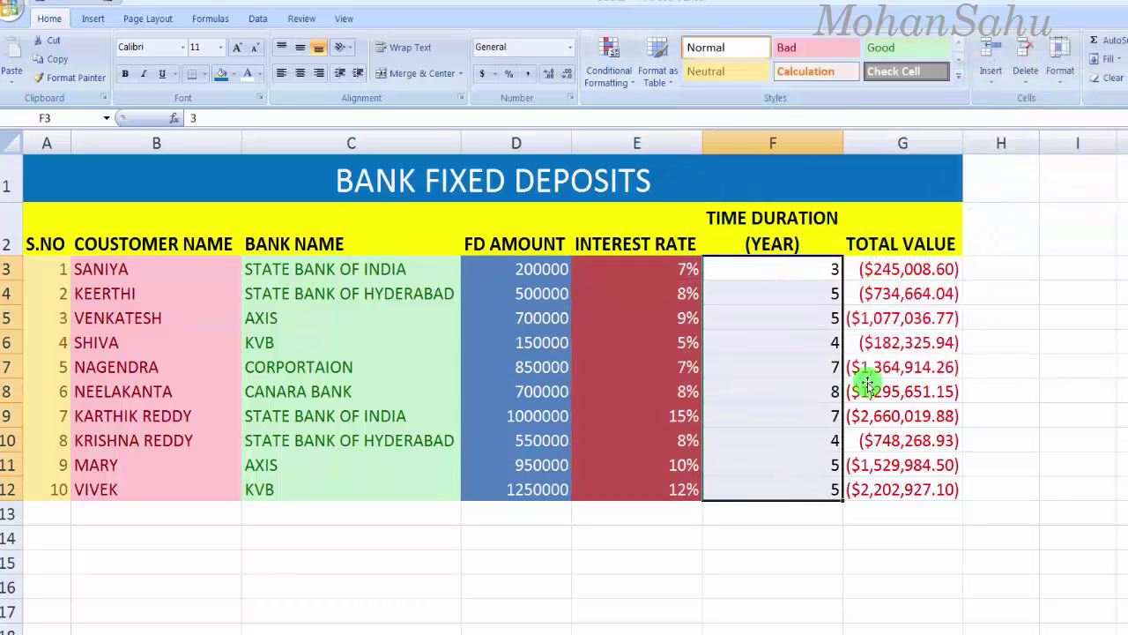
pyautogui.click(958, 76)
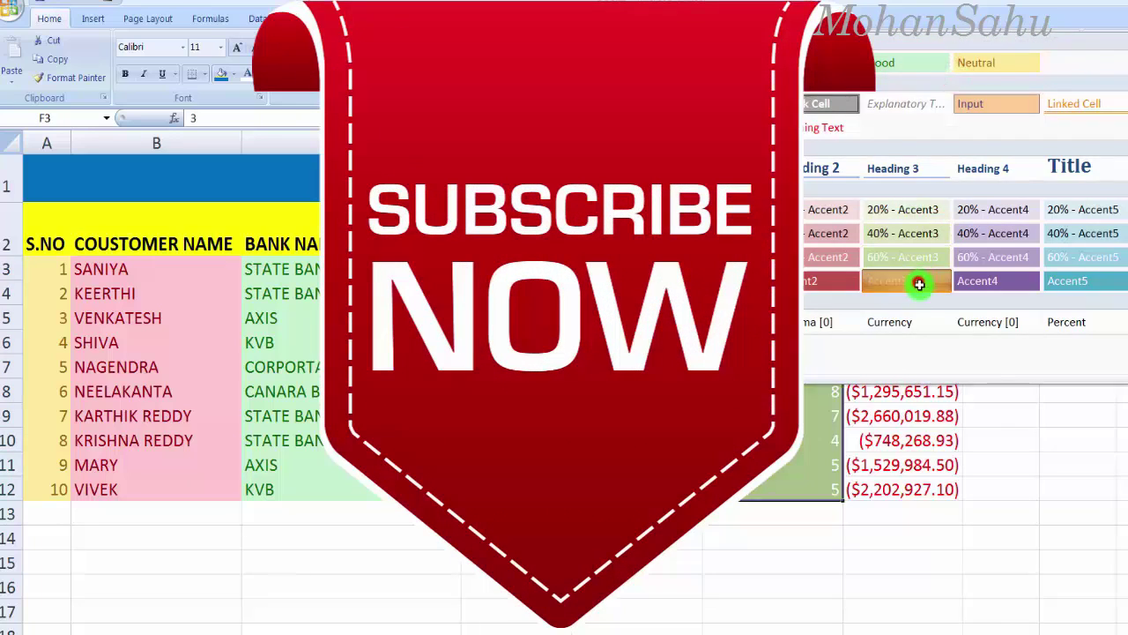
# - Give the durations the green Accent3 style and the total values G3:G12 a coloured cell style
pyautogui.click(916, 281)
pyautogui.moveTo(890, 269); pyautogui.dragTo(905, 493)
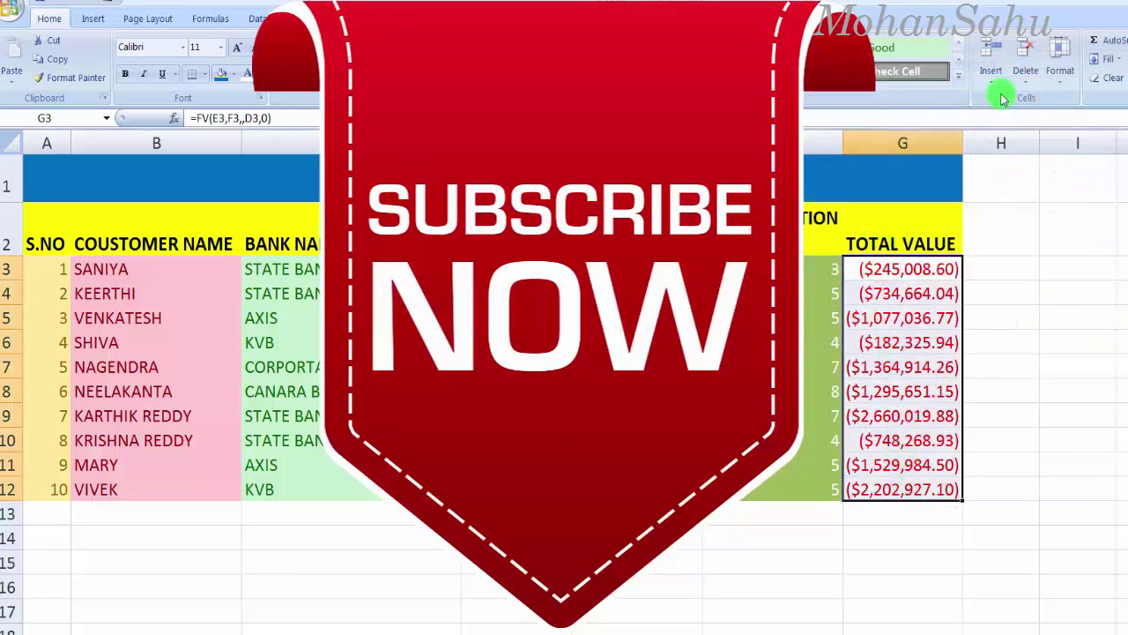
pyautogui.click(960, 75)
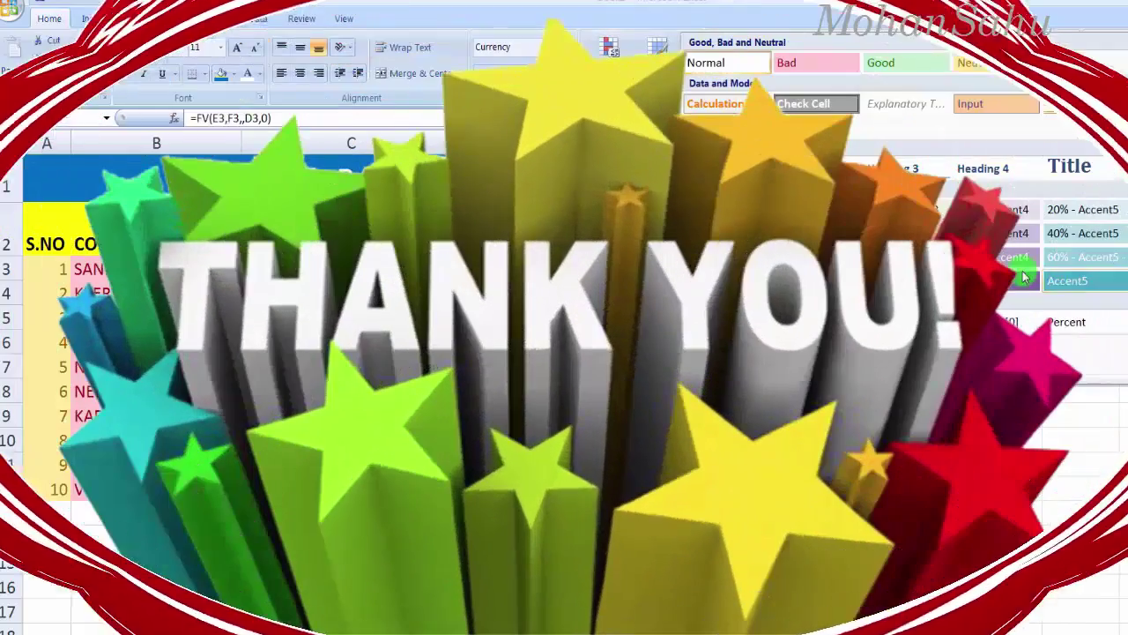
pyautogui.click(1085, 275)
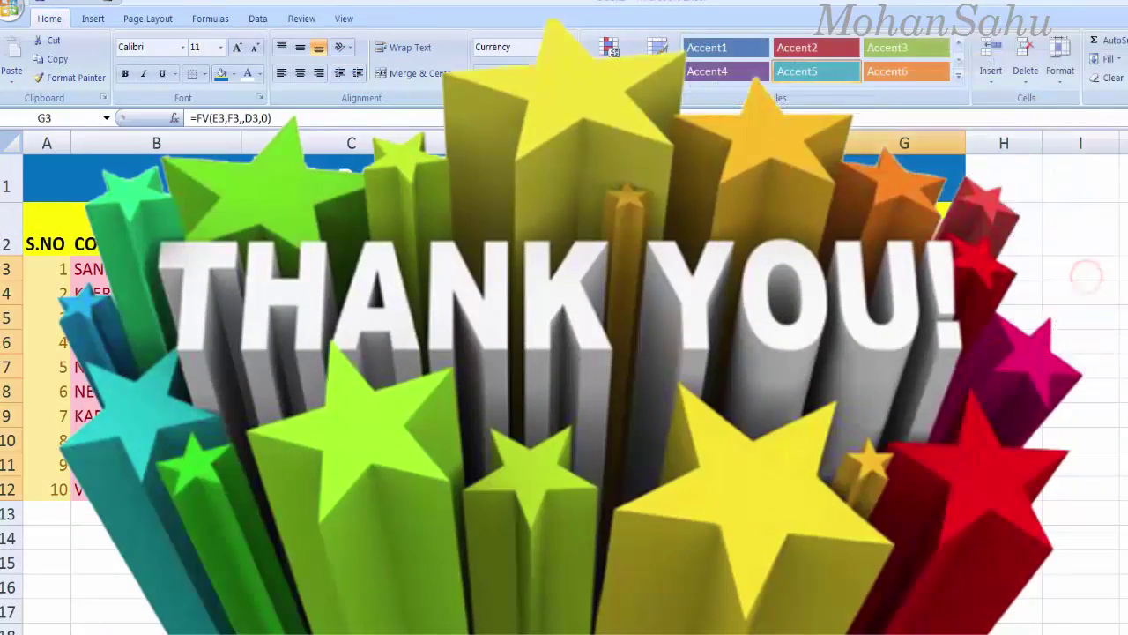
pyautogui.click(1035, 421)
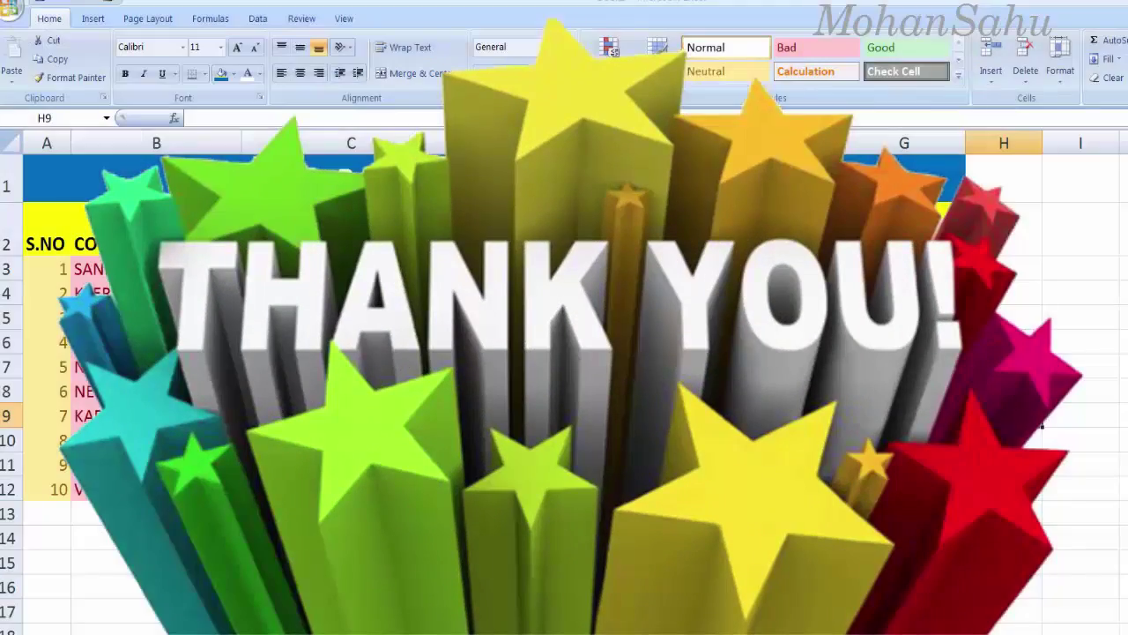